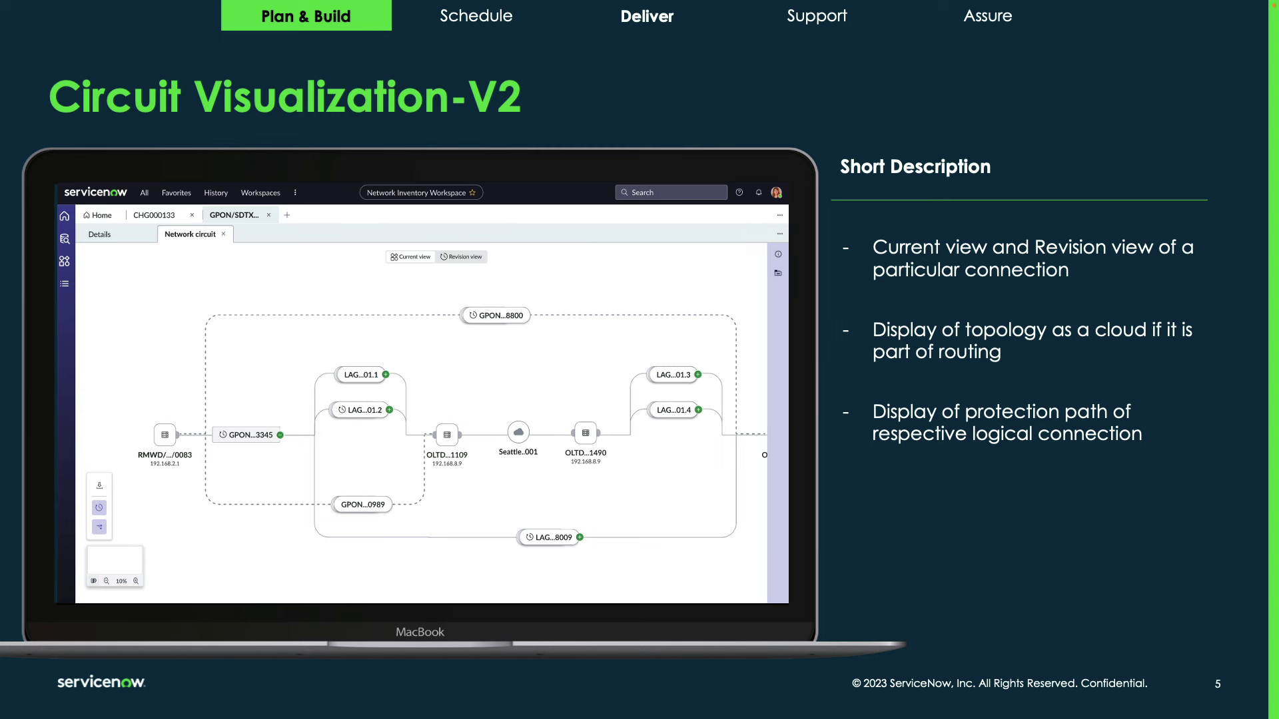
key("Right")
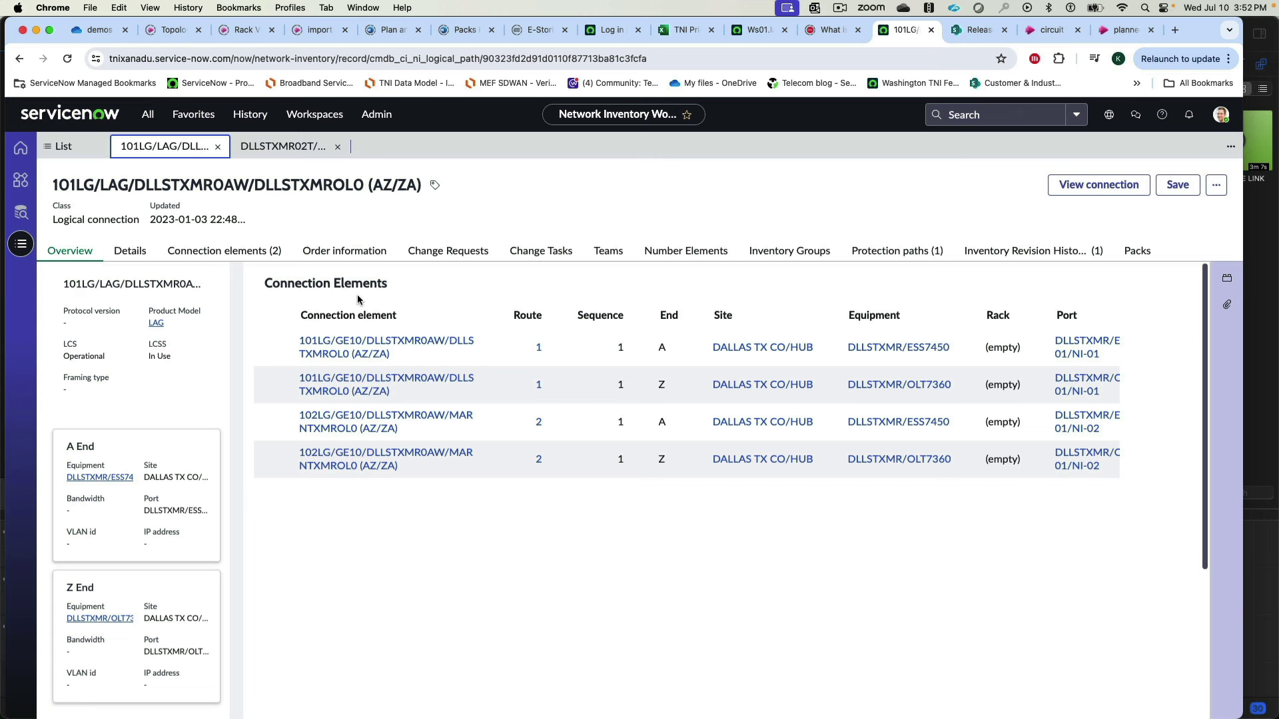
- Review the LAG connection's elements, including the port, VLAN, IP address and bandwidth details in its overview
left_click(262, 254)
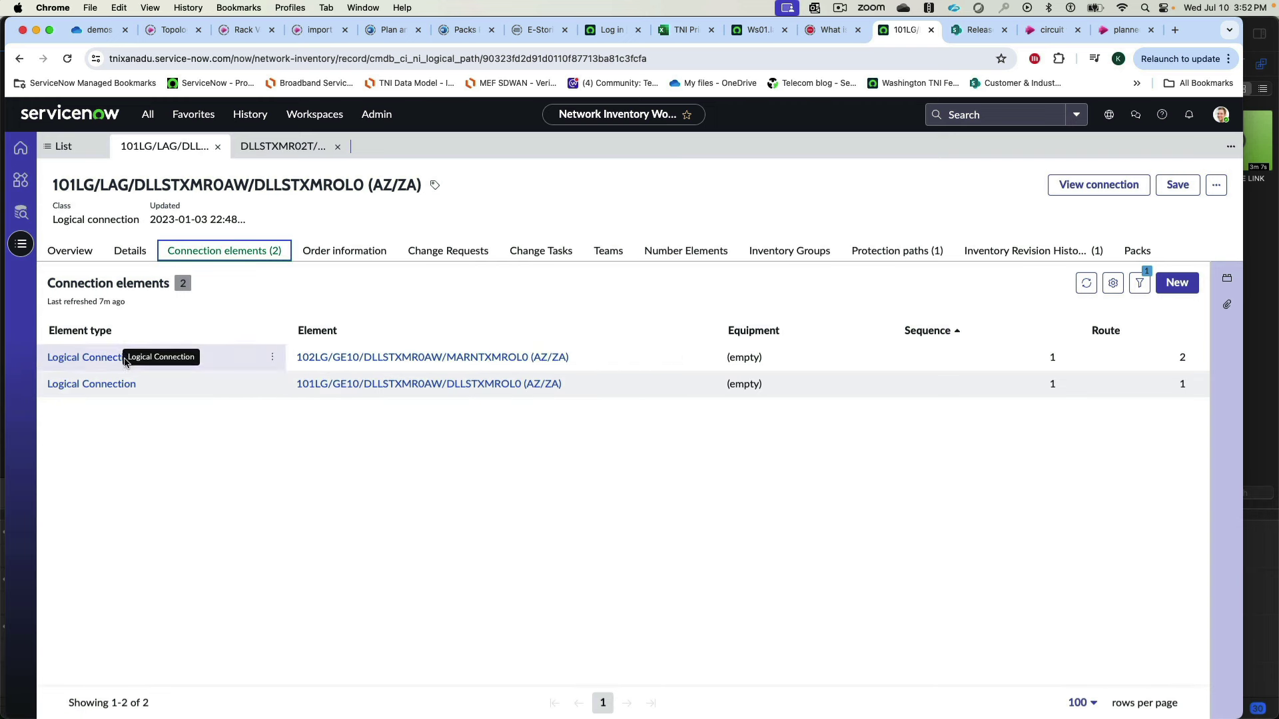
left_click(69, 251)
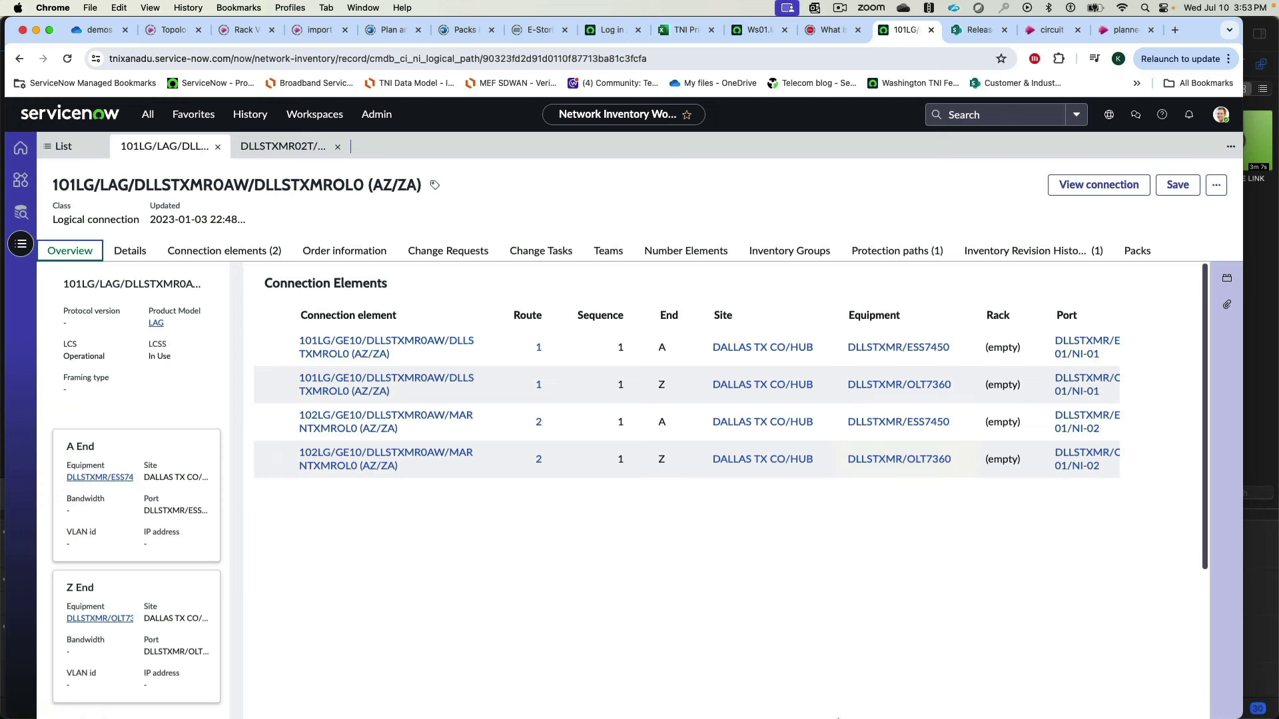
scroll(824, 623, "down", 5)
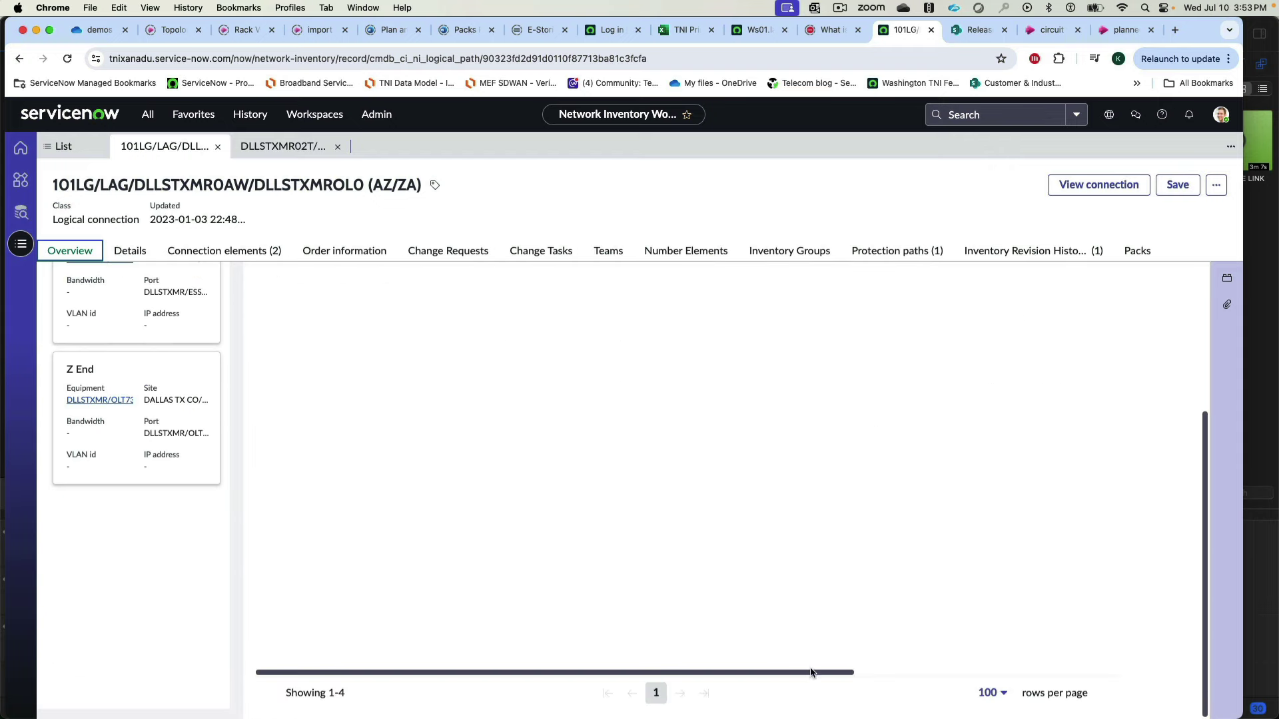
left_click_drag(819, 673, 1079, 675)
scroll(945, 573, "up", 5)
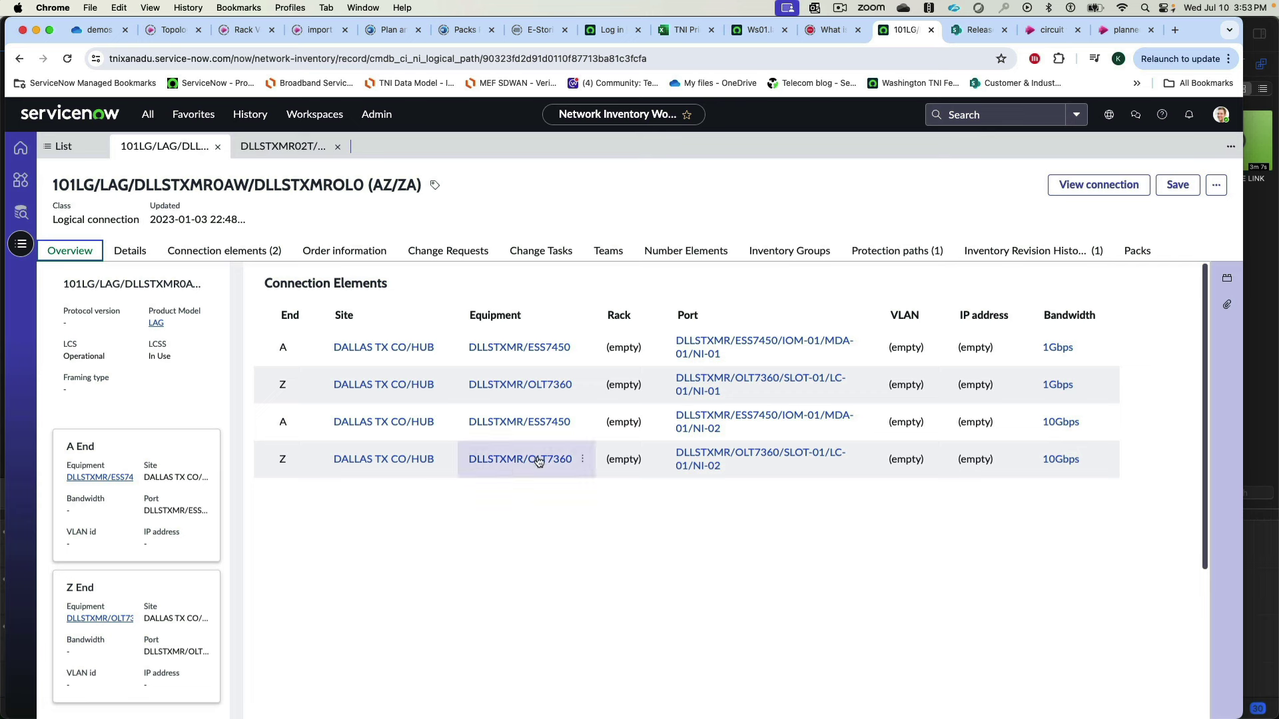
- View the LAG connection as a circuit diagram, expand its member links and show its revision
left_click(1098, 189)
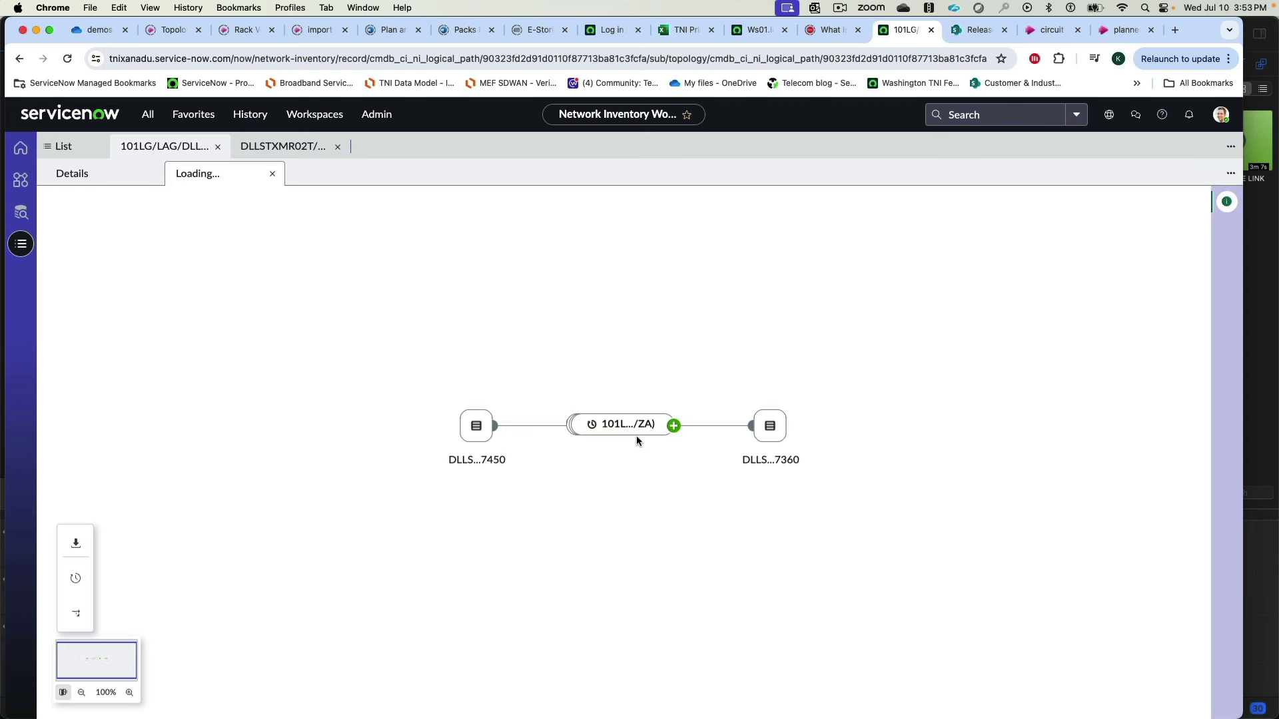
left_click(674, 425)
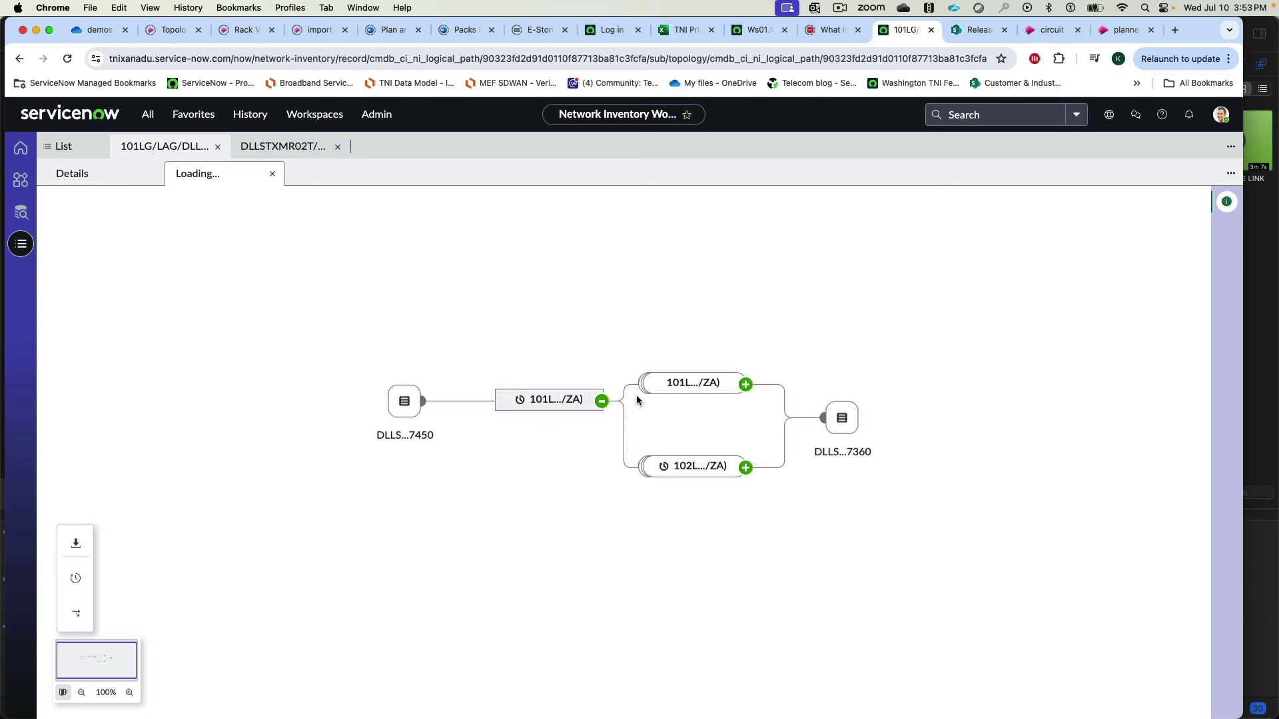
left_click(76, 579)
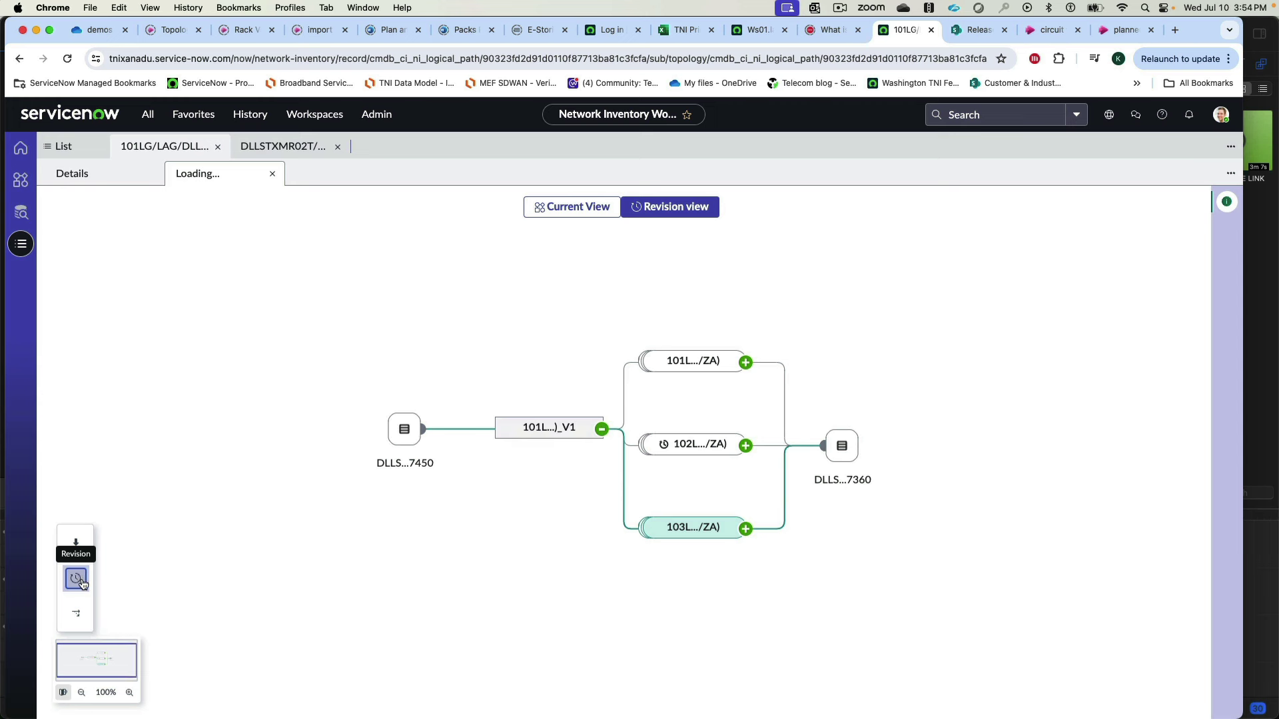
- Compare the Current View and the Revision view of the circuit, finishing in the Revision view
left_click(562, 217)
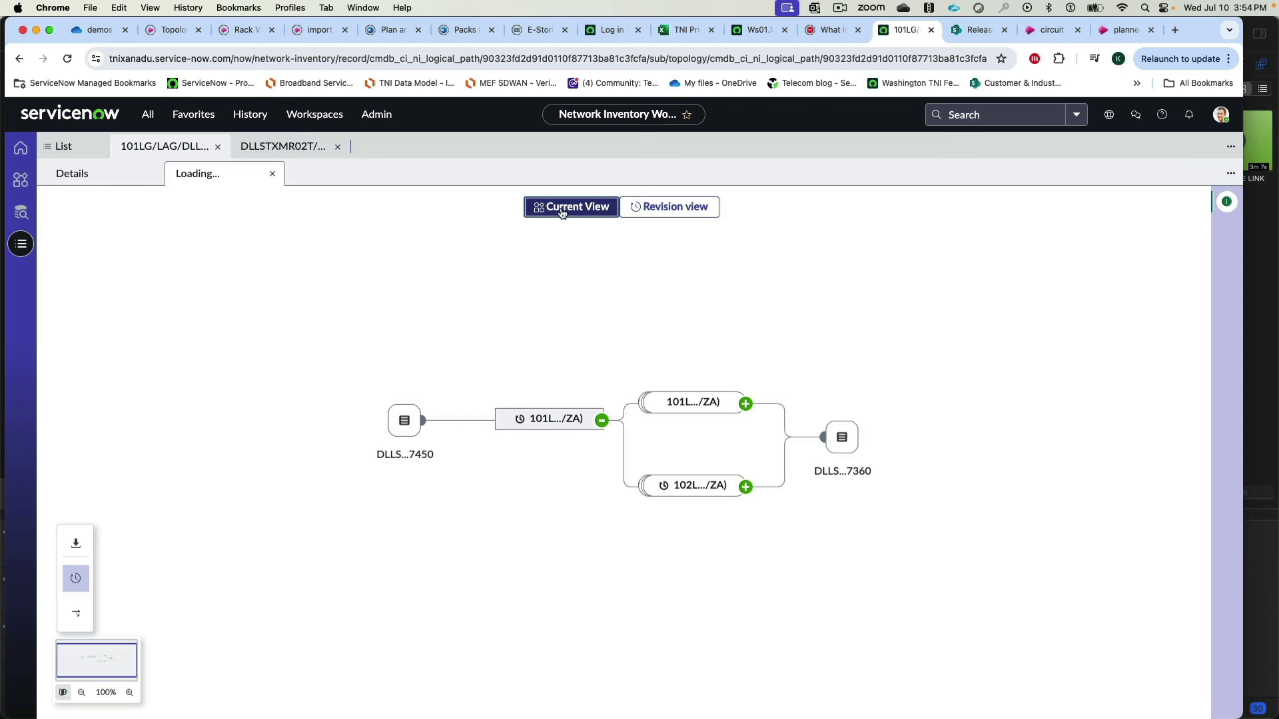
left_click(658, 208)
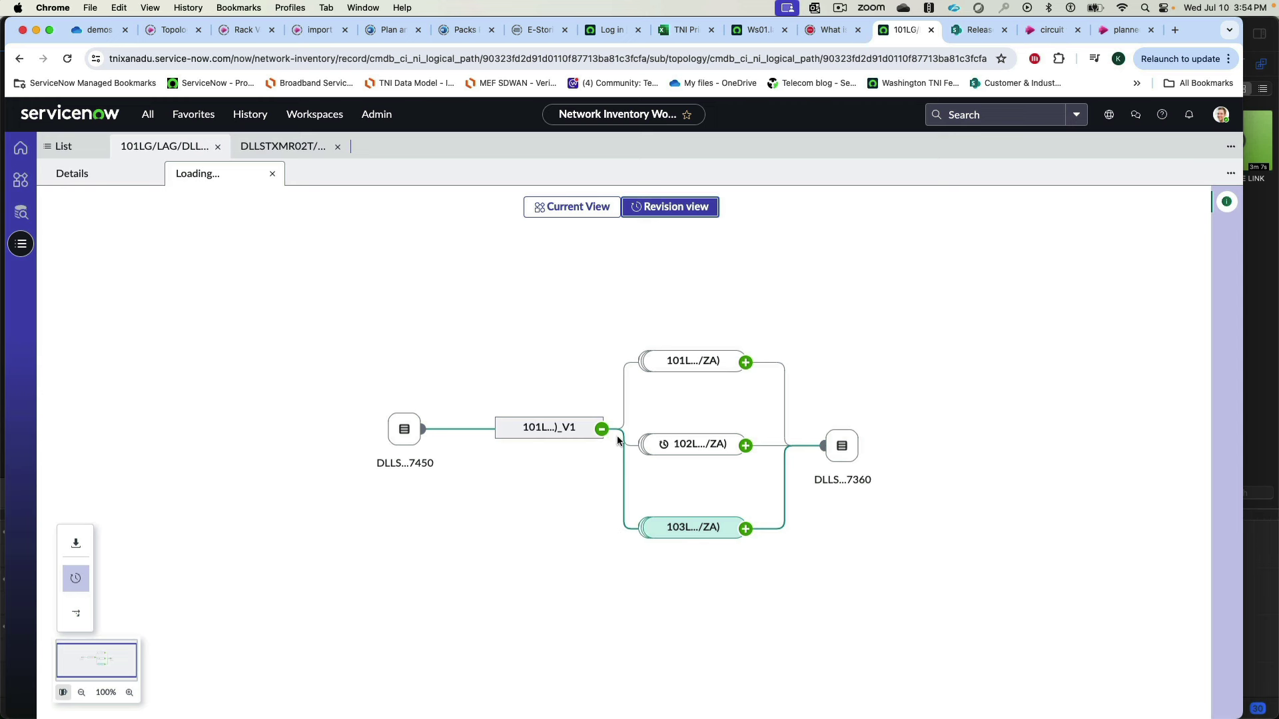
left_click(551, 210)
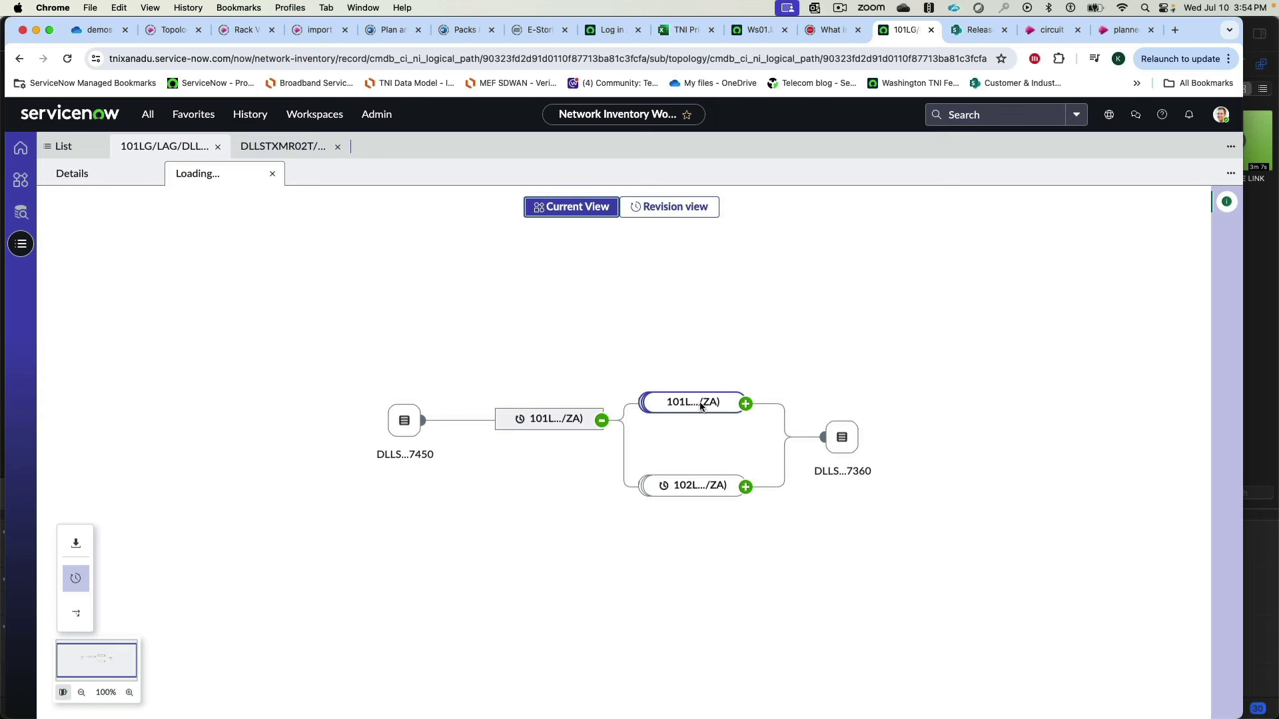
left_click(669, 207)
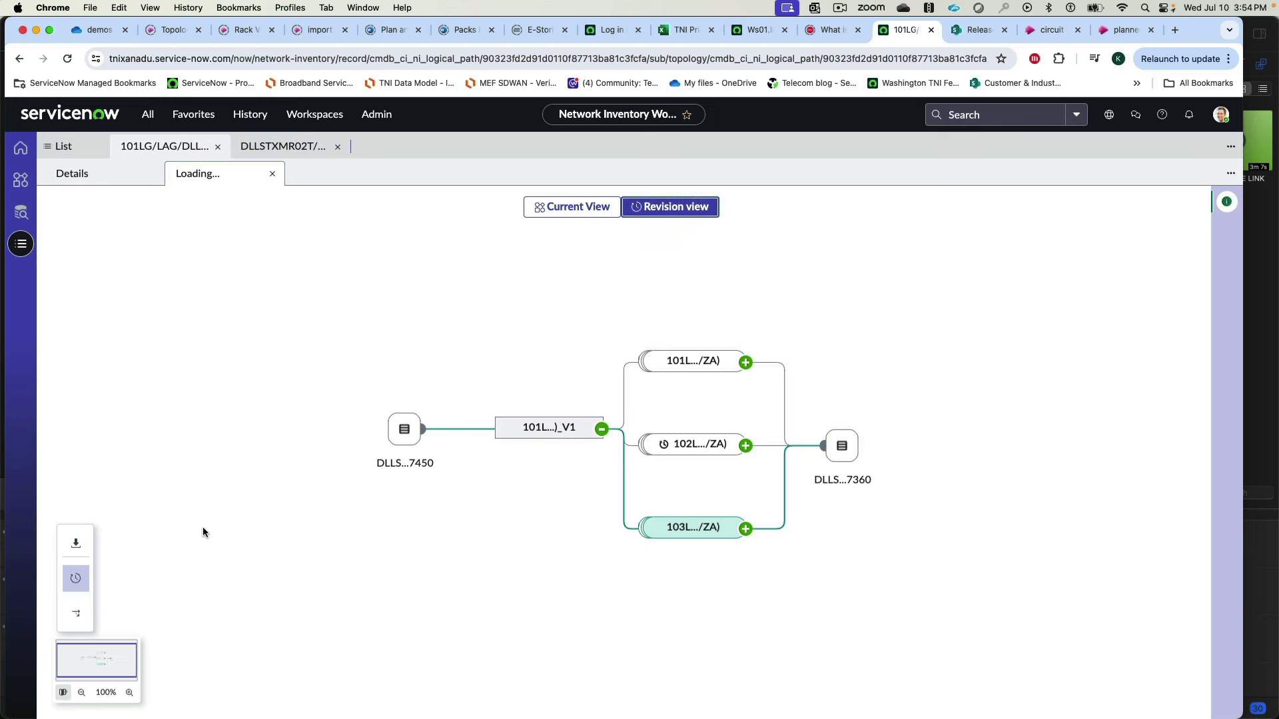
- Display the protection path in the circuit's Current View, with the revision option turned off
left_click(74, 616)
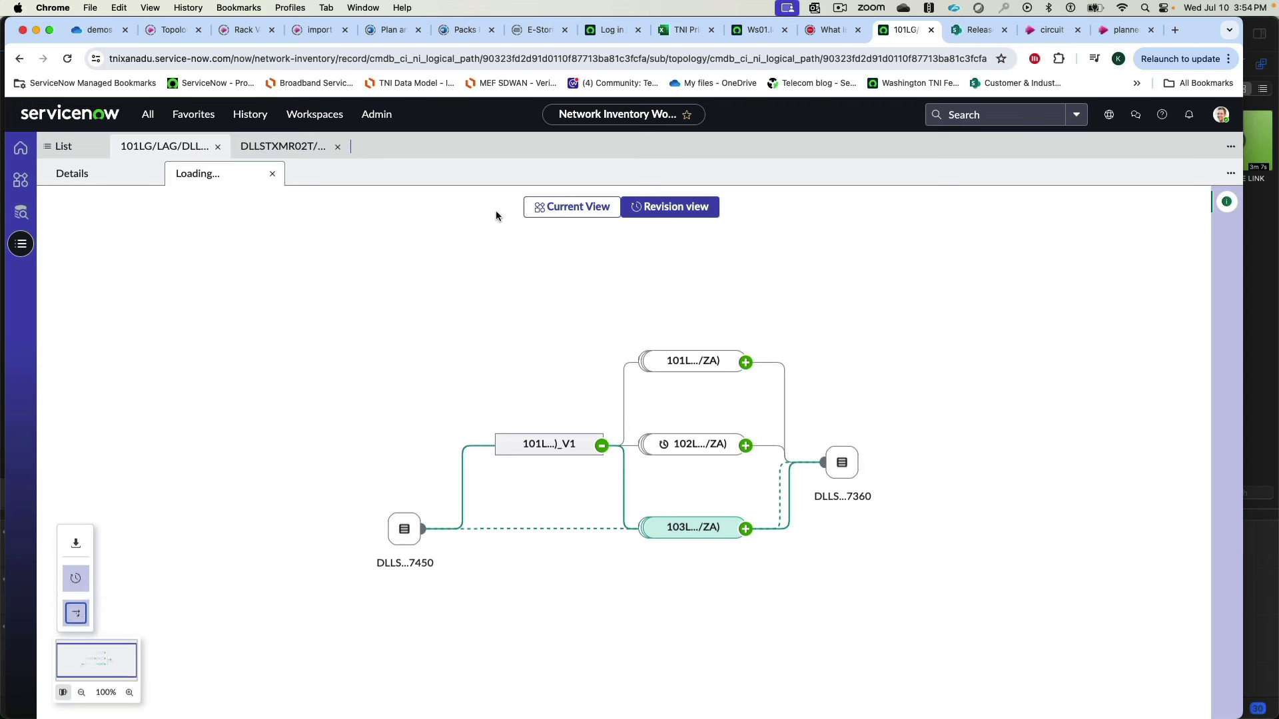
left_click(571, 206)
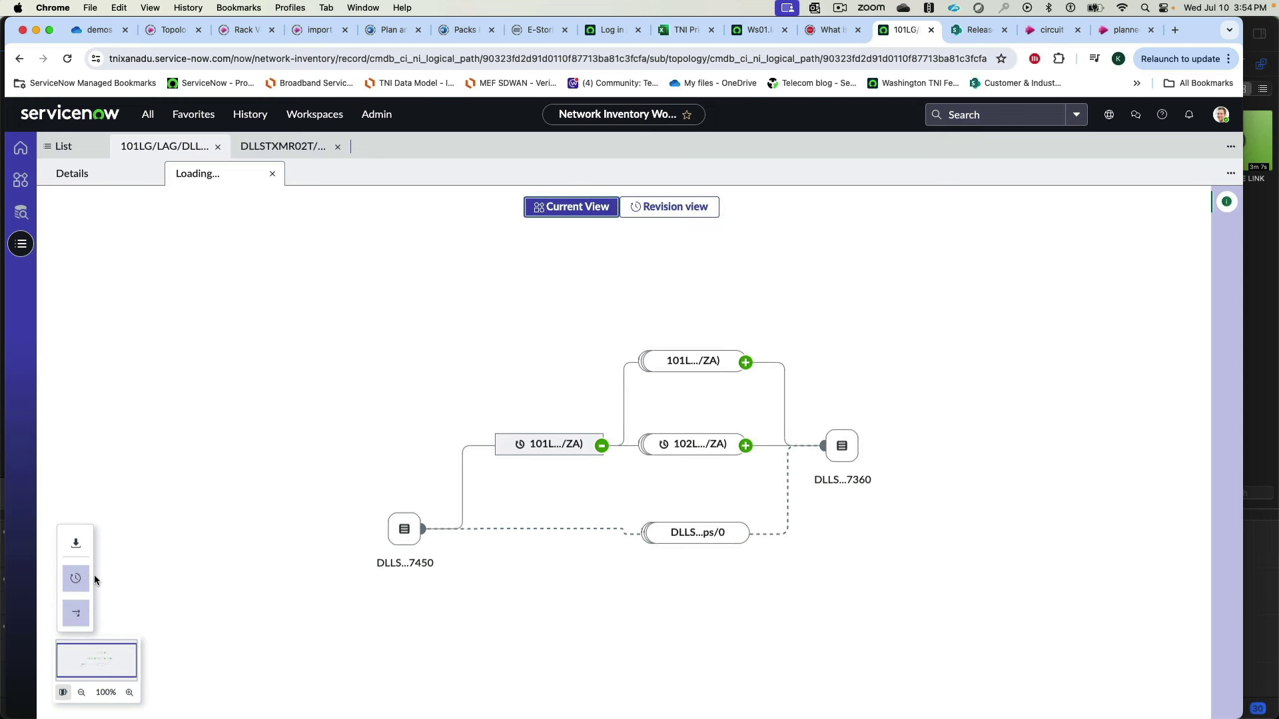
left_click(86, 583)
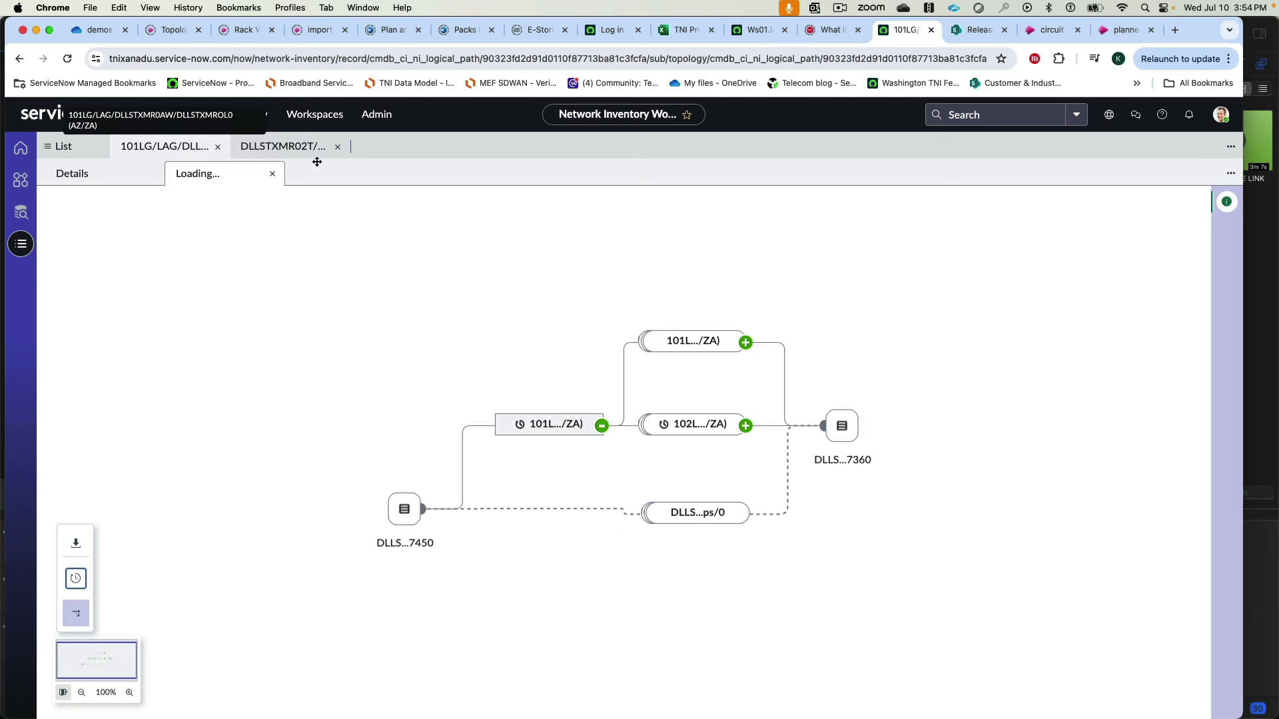
- Check the protection paths listed on the LAG connection's record, and return to its circuit diagram
left_click(171, 146)
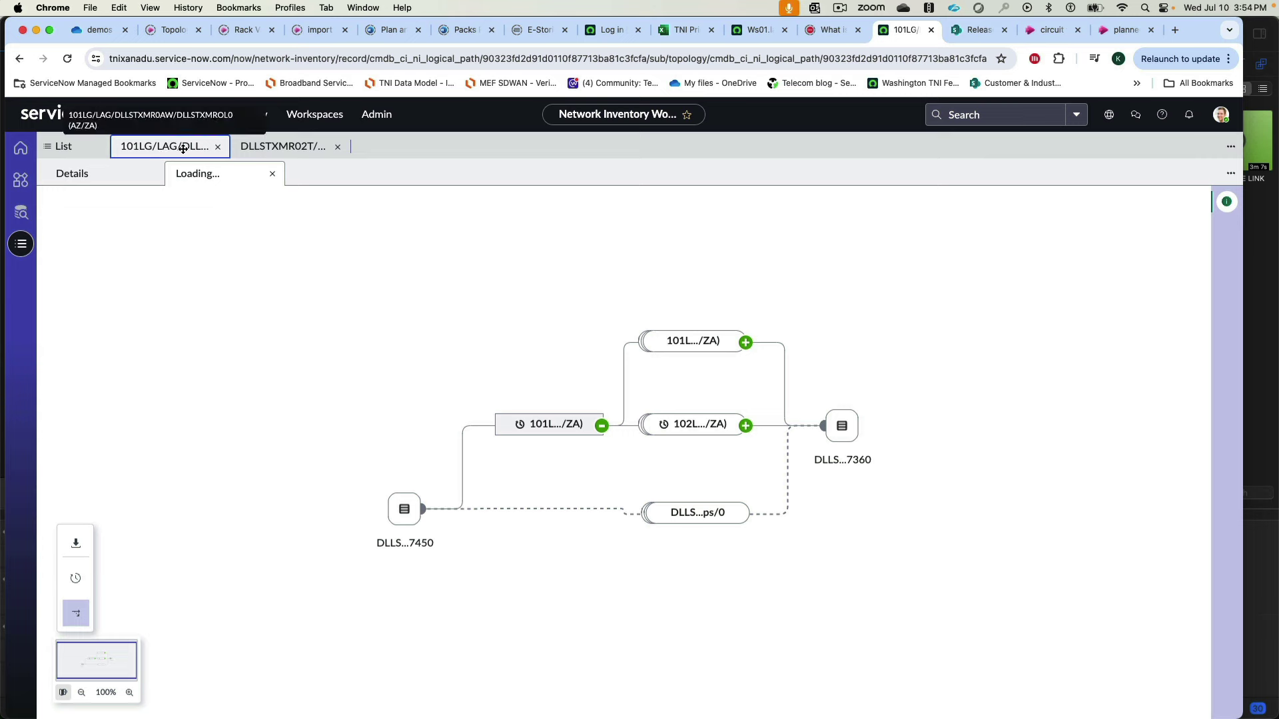
left_click(99, 173)
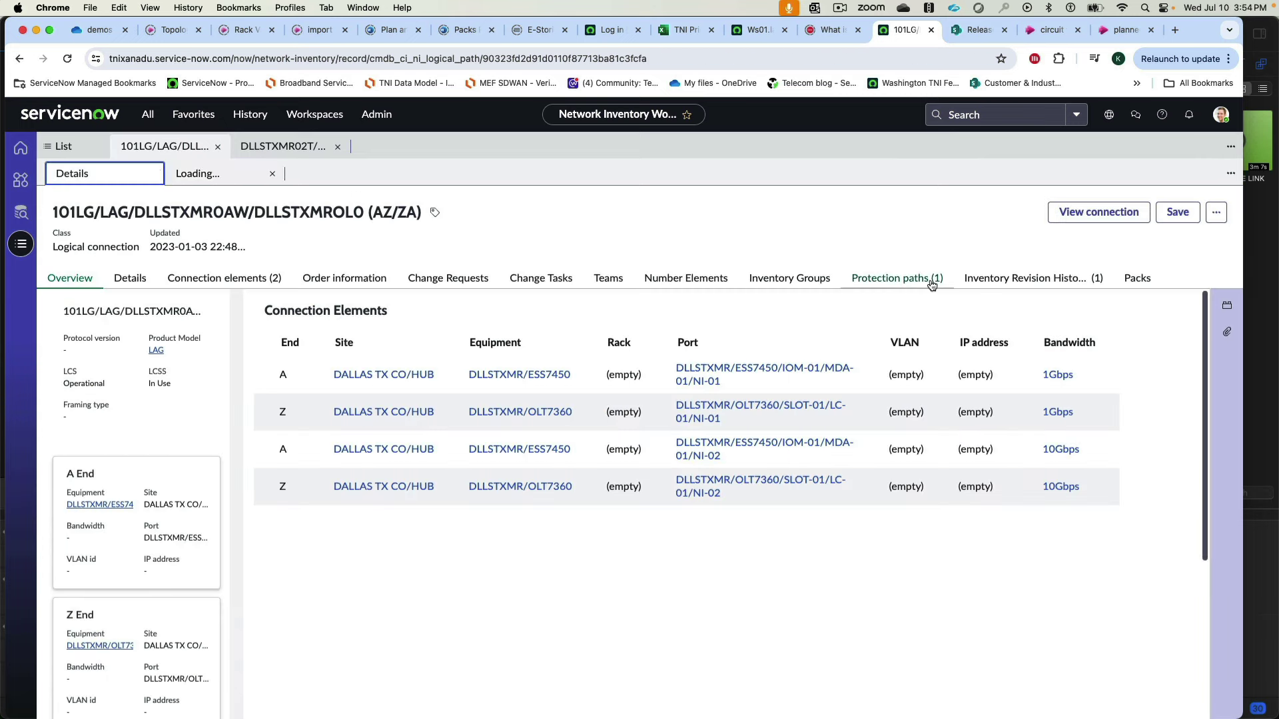
left_click(916, 281)
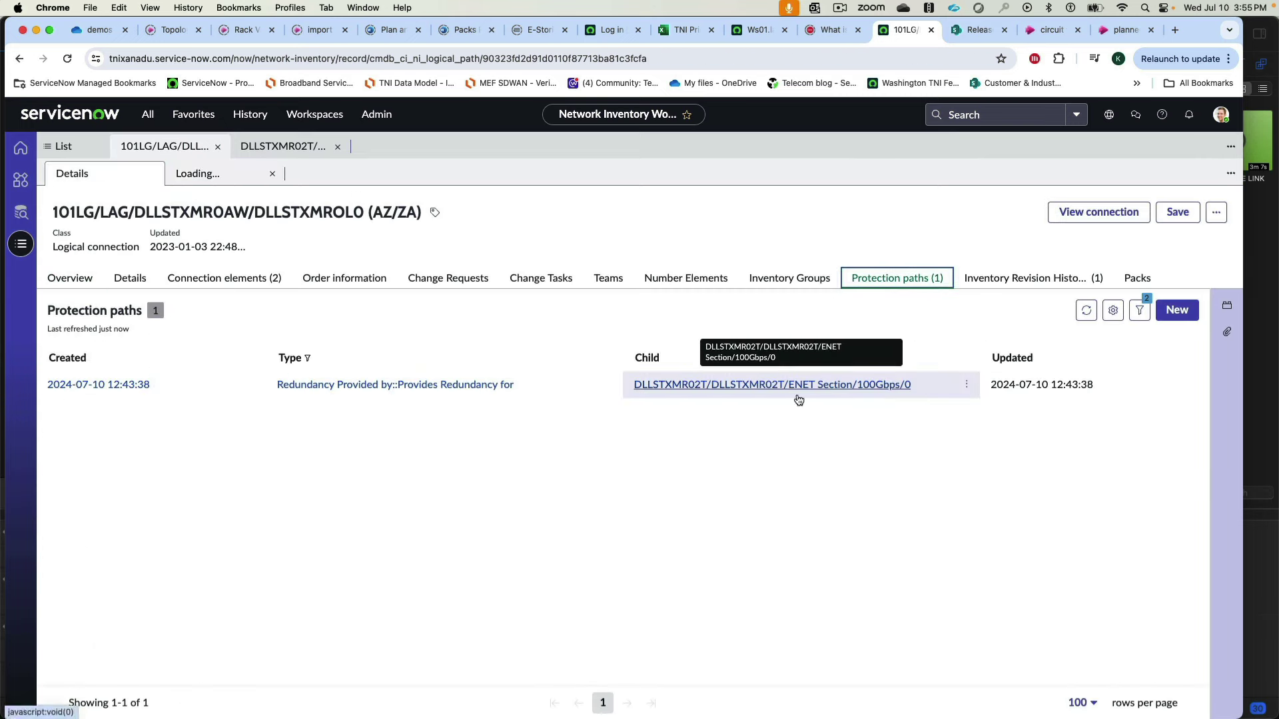
left_click(212, 174)
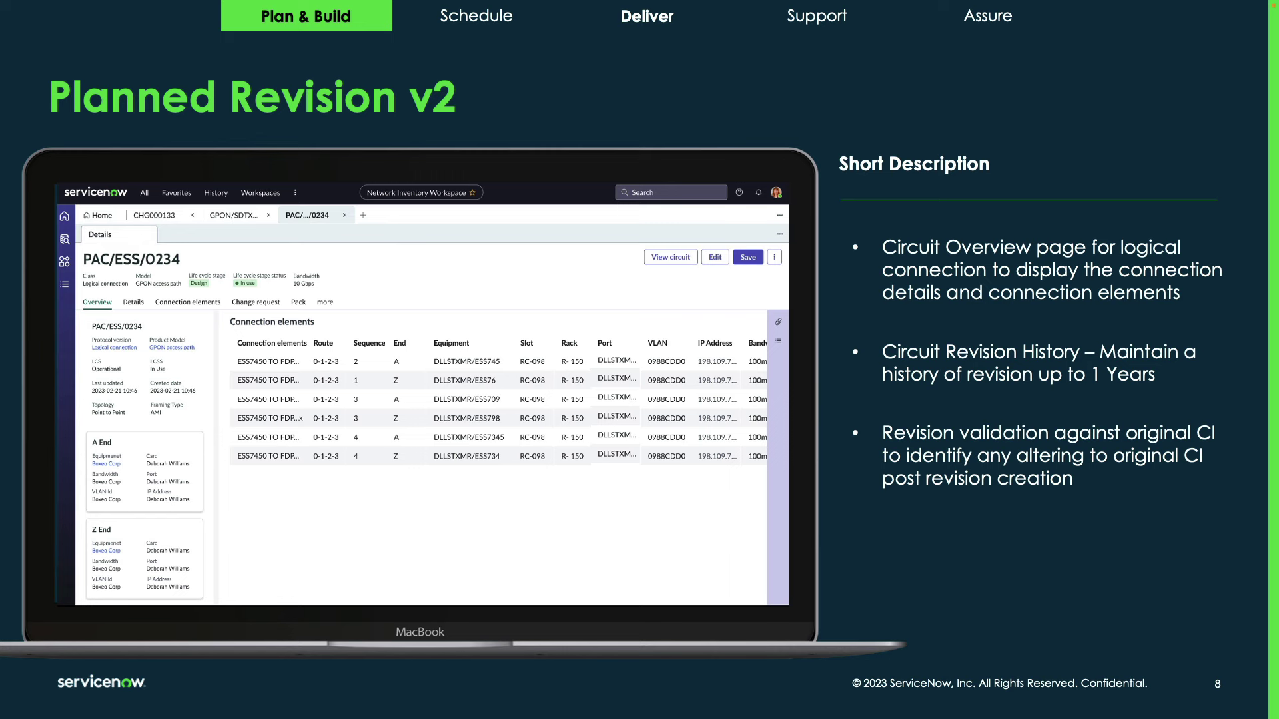
key("Right")
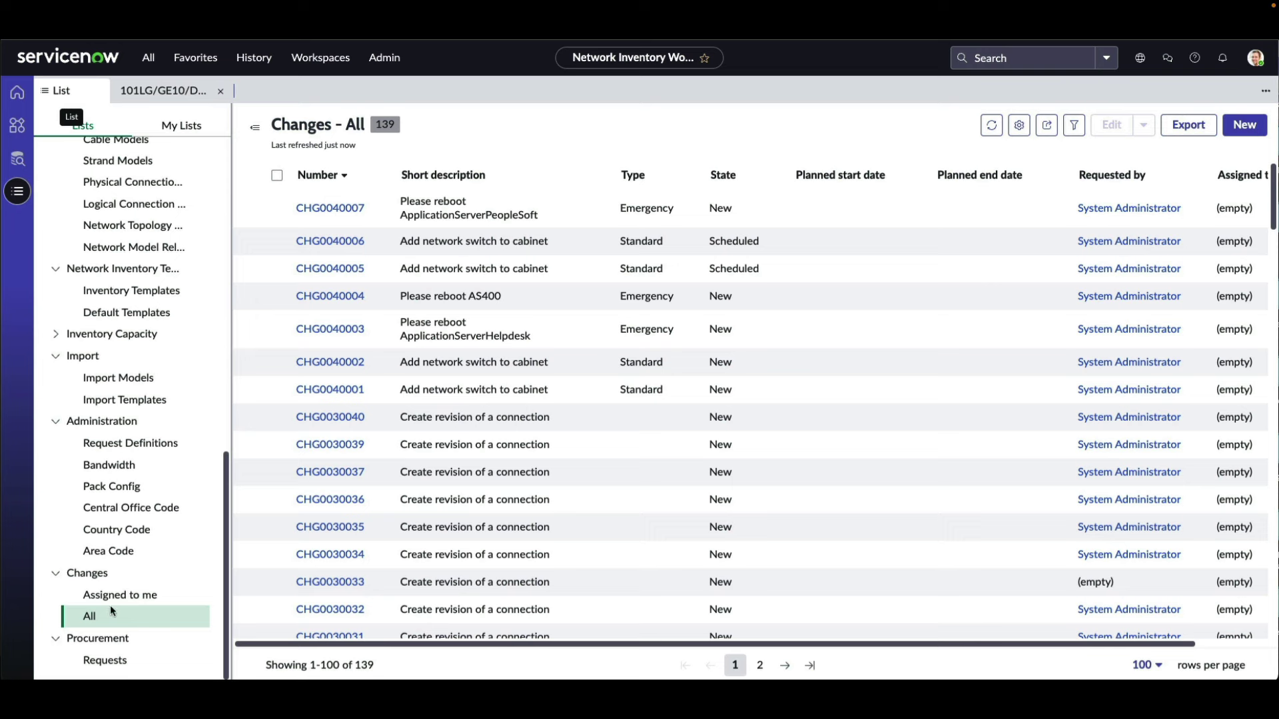
- Create and save a new change request based on the Plan Revision model
left_click(1242, 127)
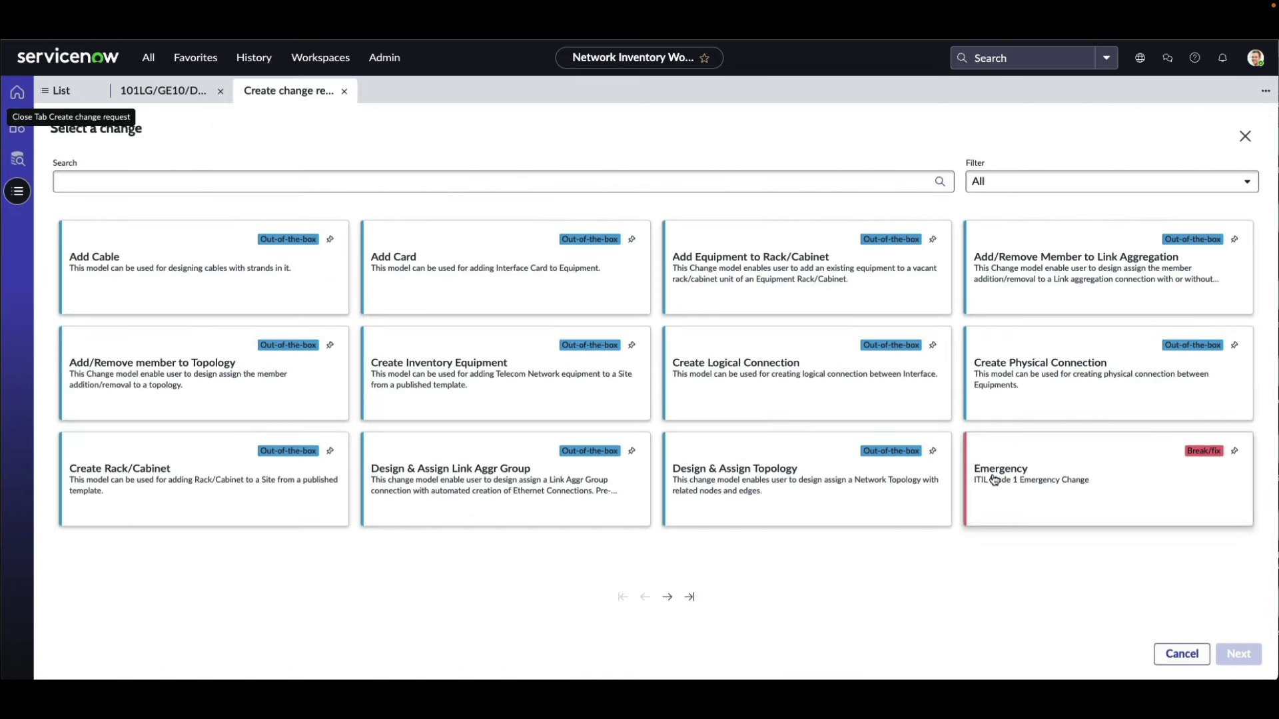
left_click(667, 597)
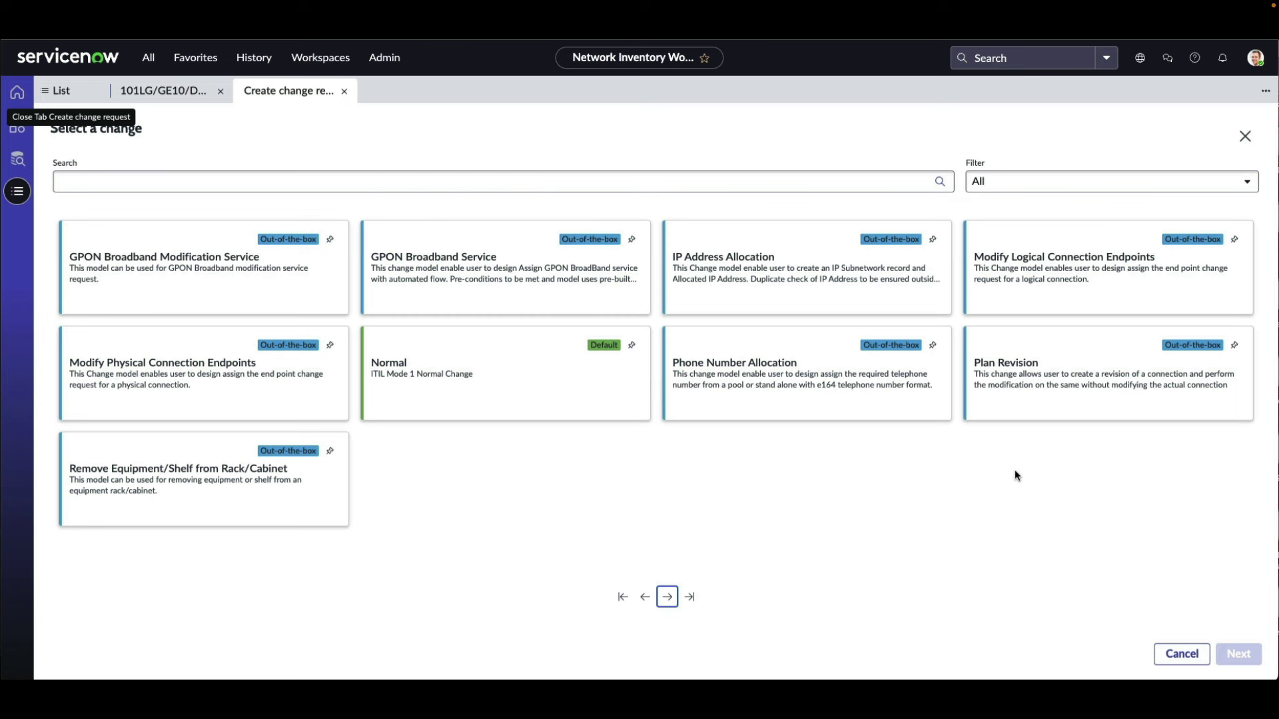
left_click(1029, 406)
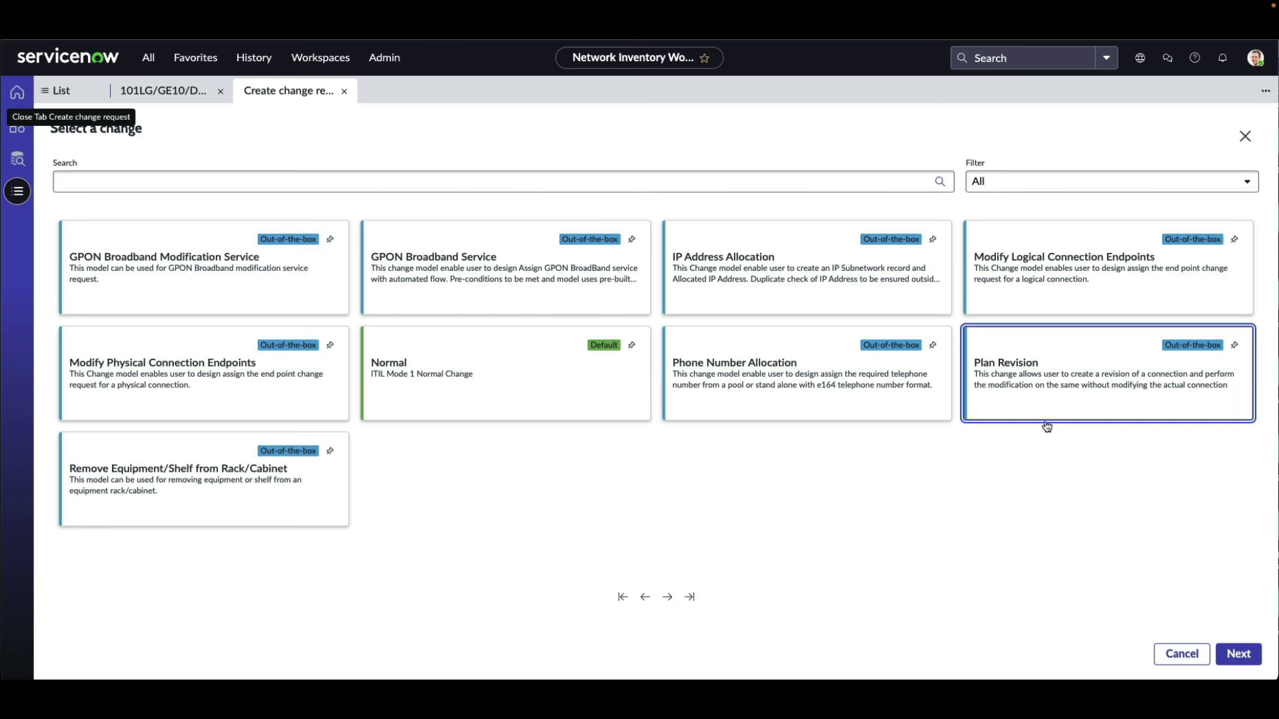
left_click(1239, 655)
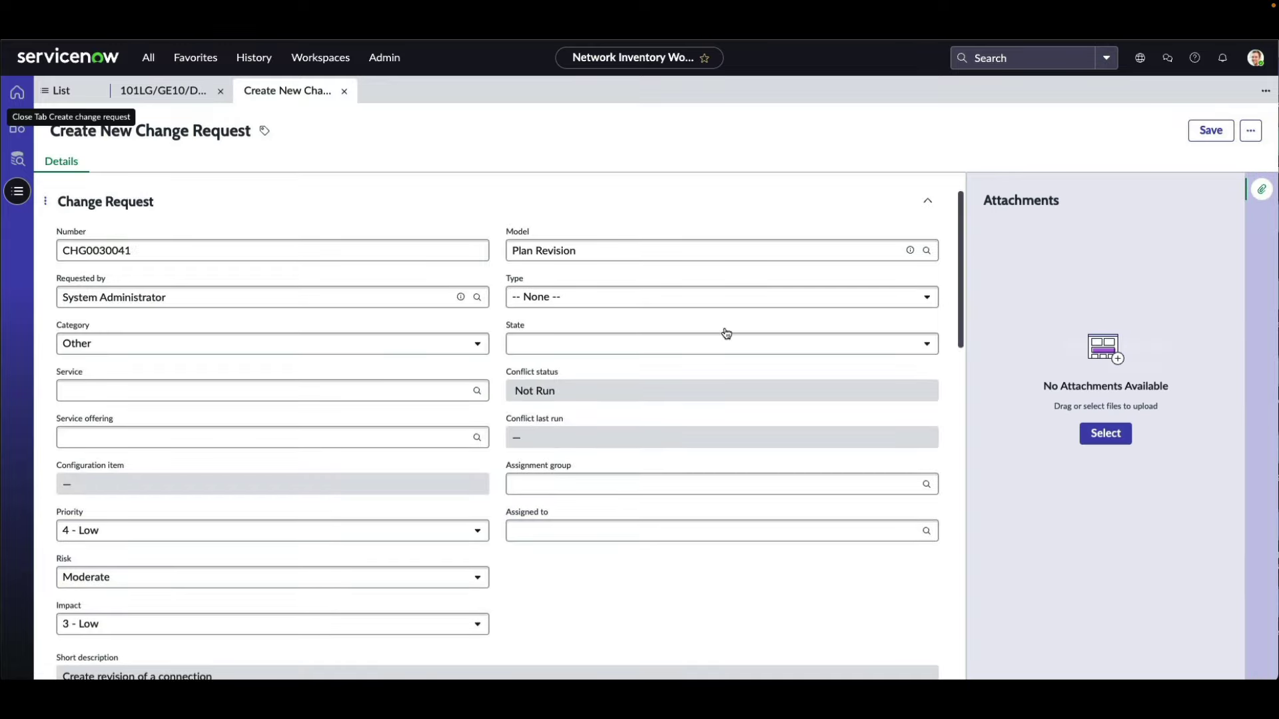
left_click(1210, 130)
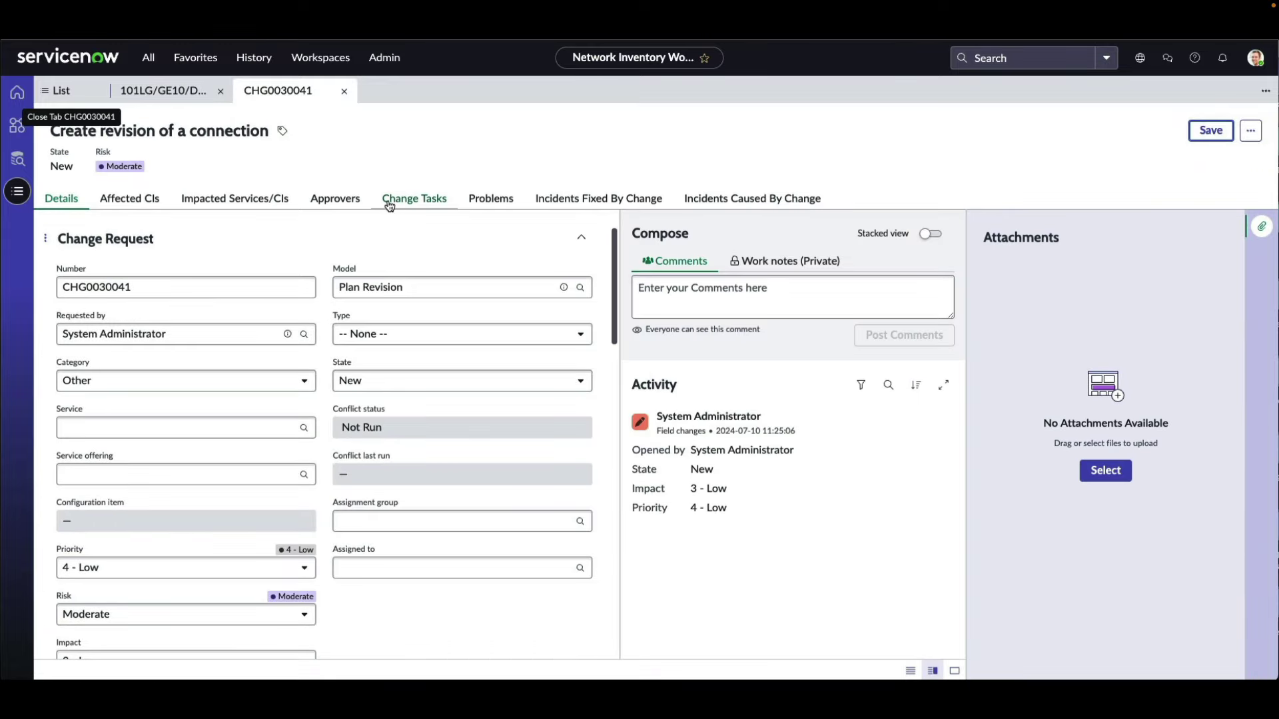
- In the change's Revise CI task, submit 101LG/GE10/DLLSTXMR0AW/DLLSTXMROL0 (AZ/ZA) as the CI to be revised and dismiss the notification
left_click(385, 205)
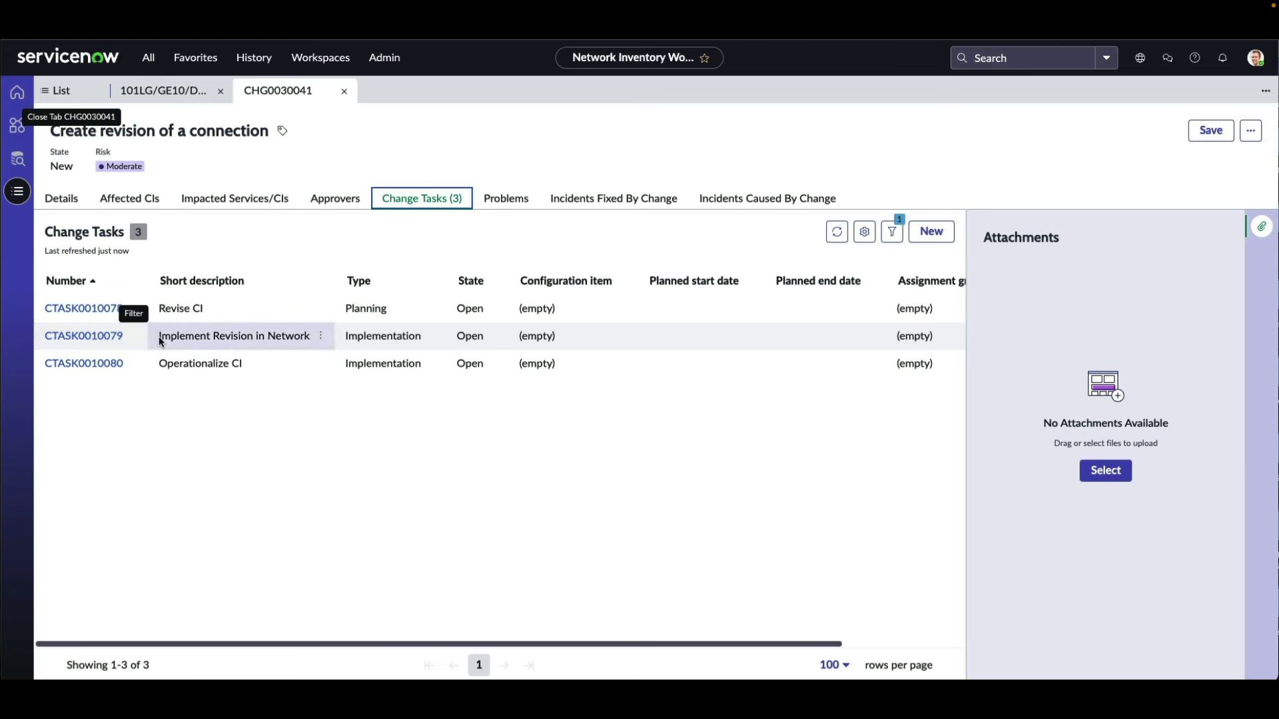
left_click(80, 309)
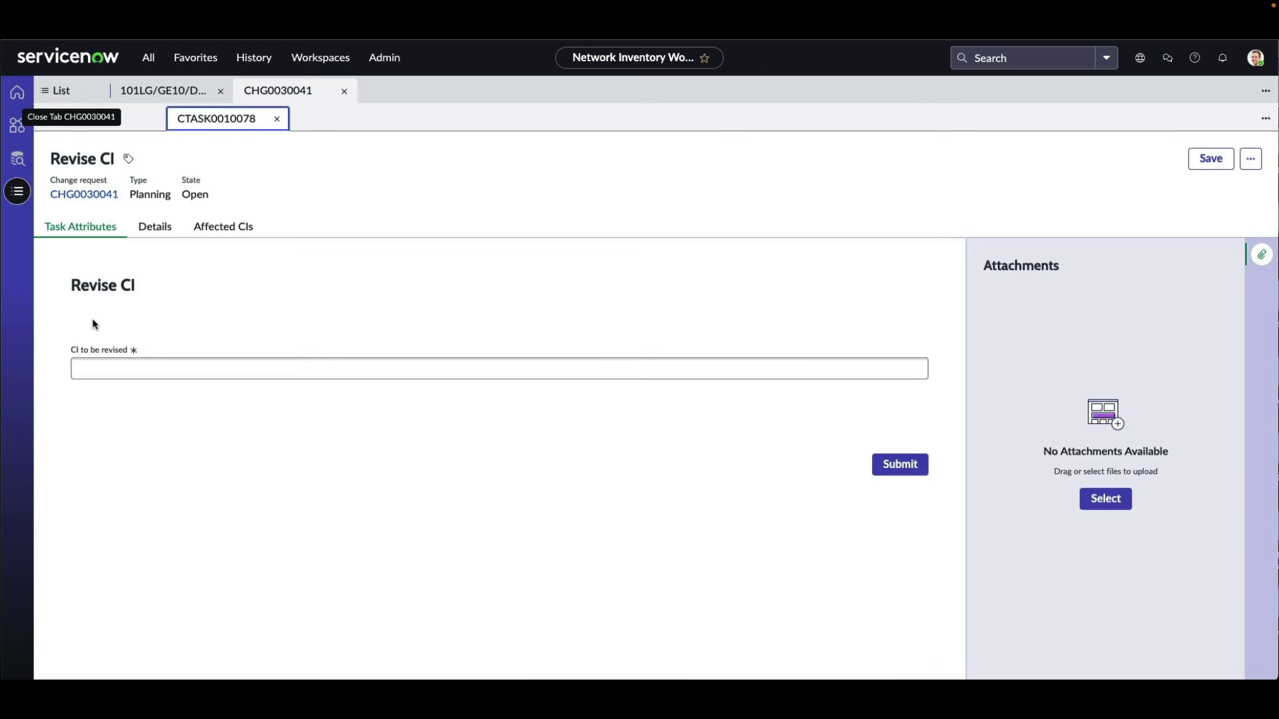
left_click(352, 372)
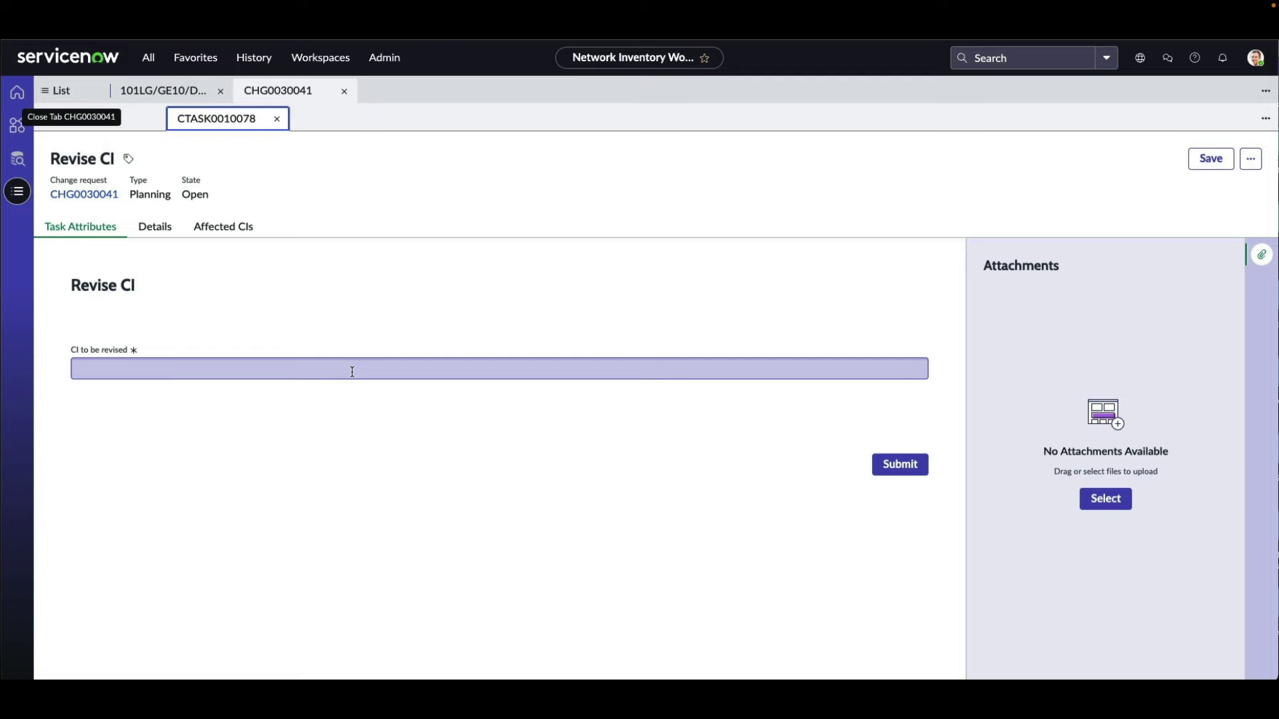
left_click(350, 373)
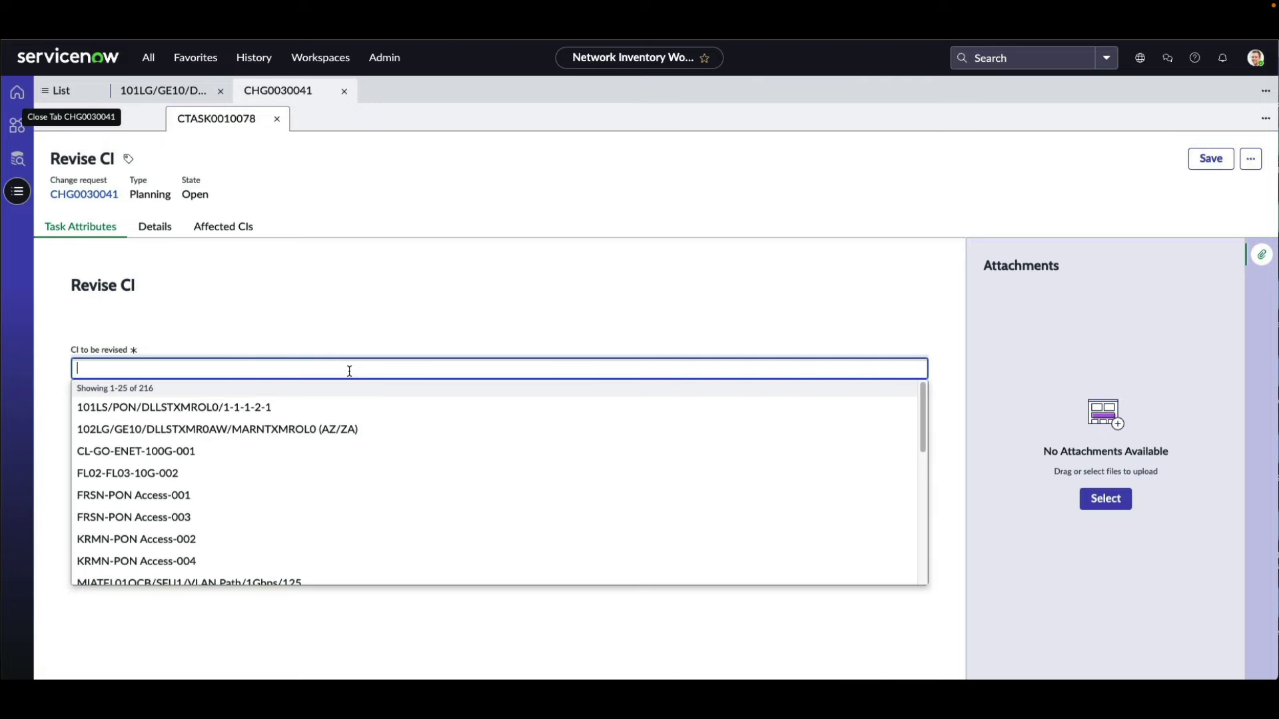
type("101LG/GE10/DLLSTXMR0AW/DLLSTXMROL0 (AZ/ZA")
type(")")
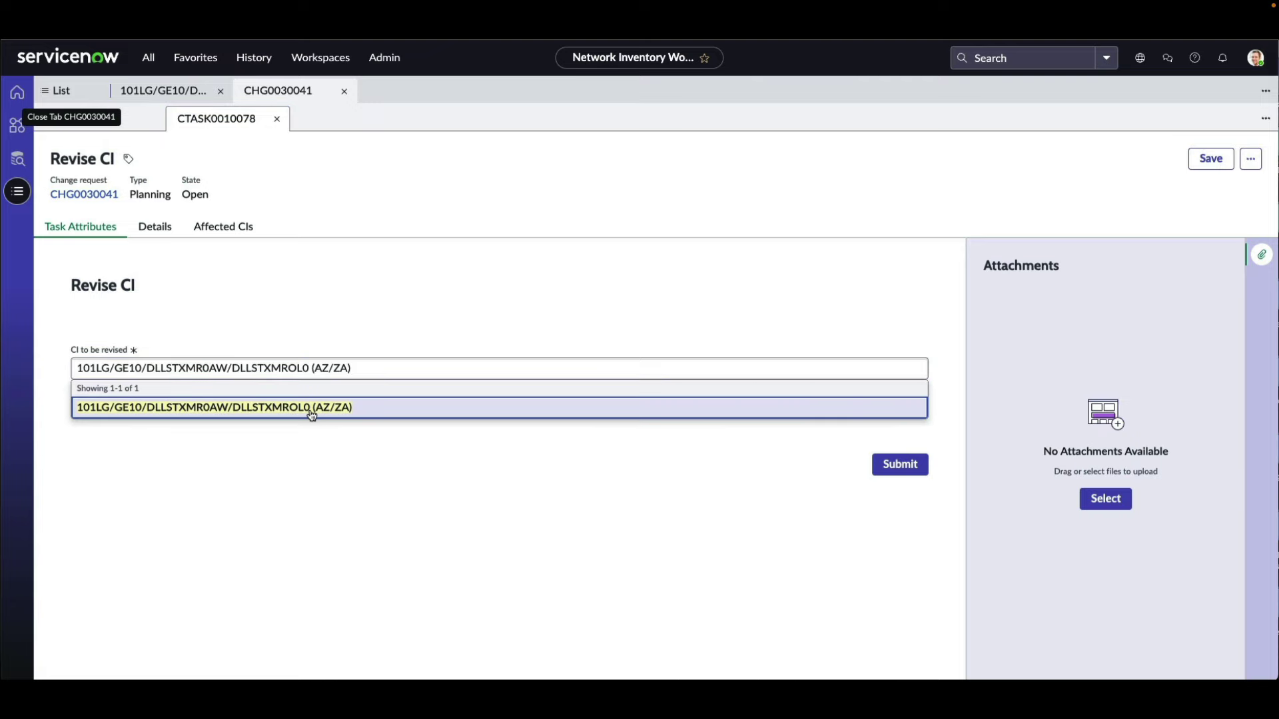
left_click(311, 413)
left_click(901, 471)
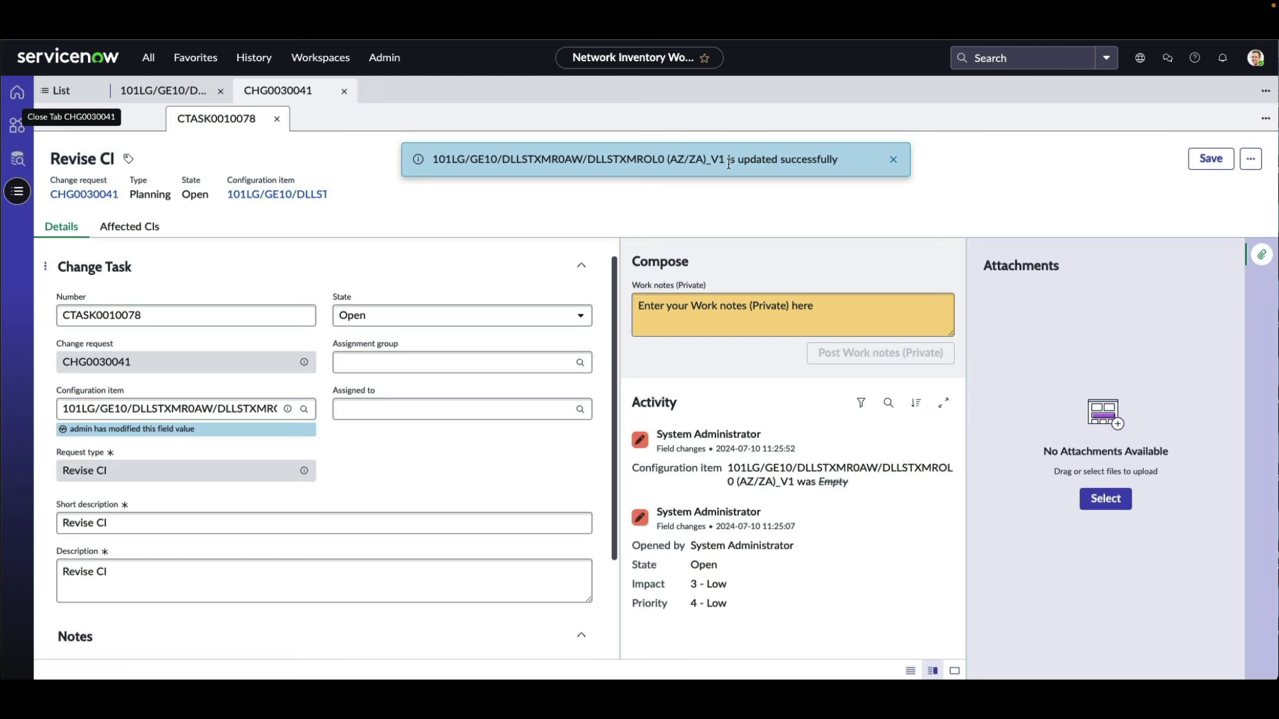
left_click(895, 160)
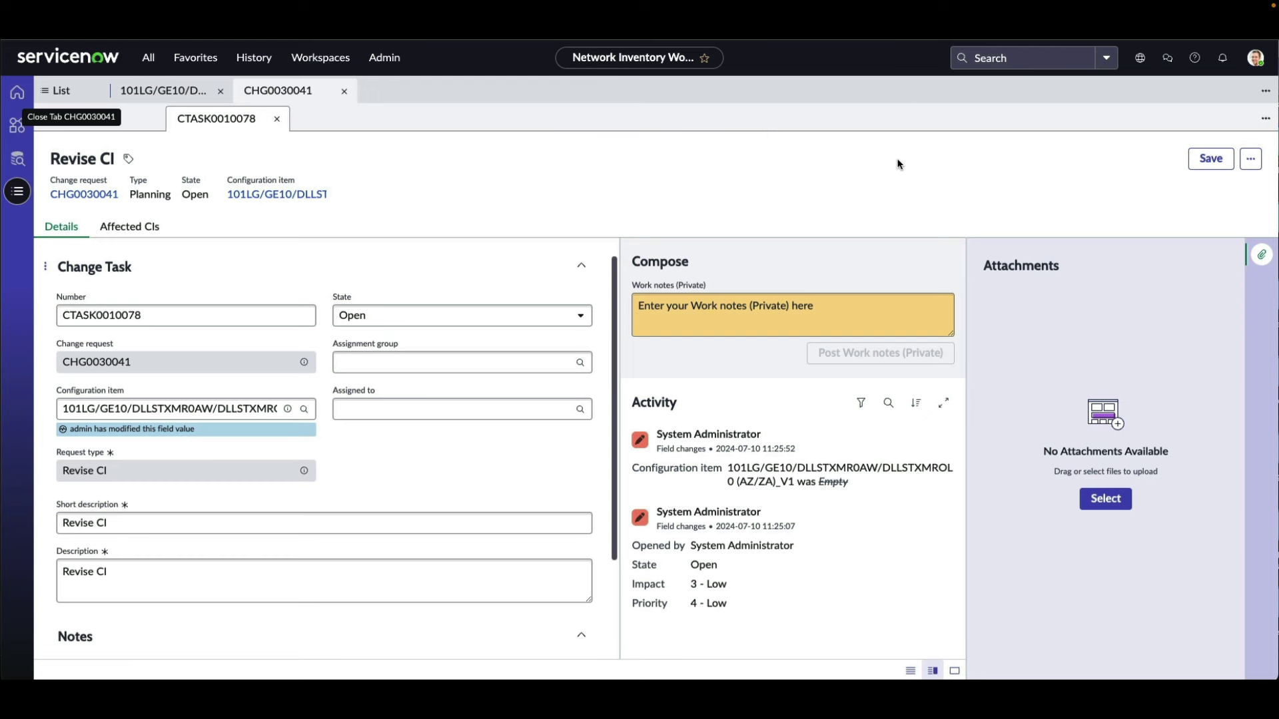
- Reload the Revise CI task form, dismiss its notification and validate the revision against the original CI
left_click(53, 265)
left_click(88, 407)
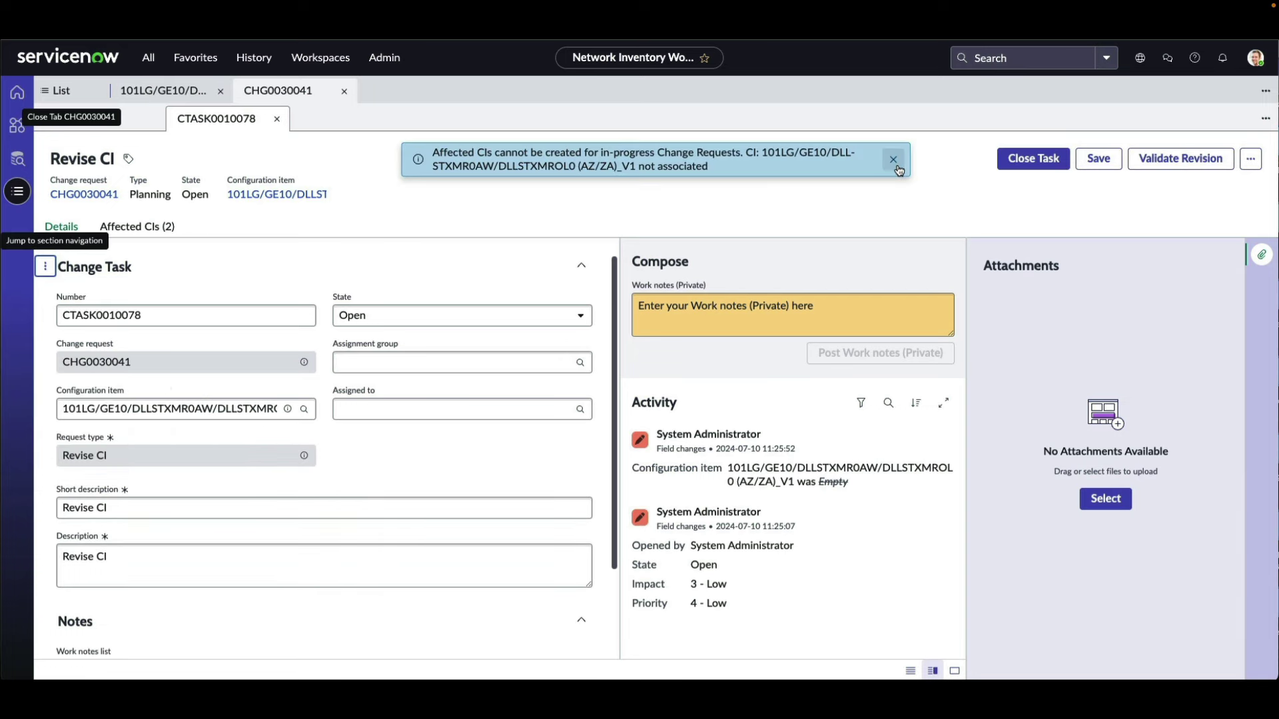
left_click(895, 161)
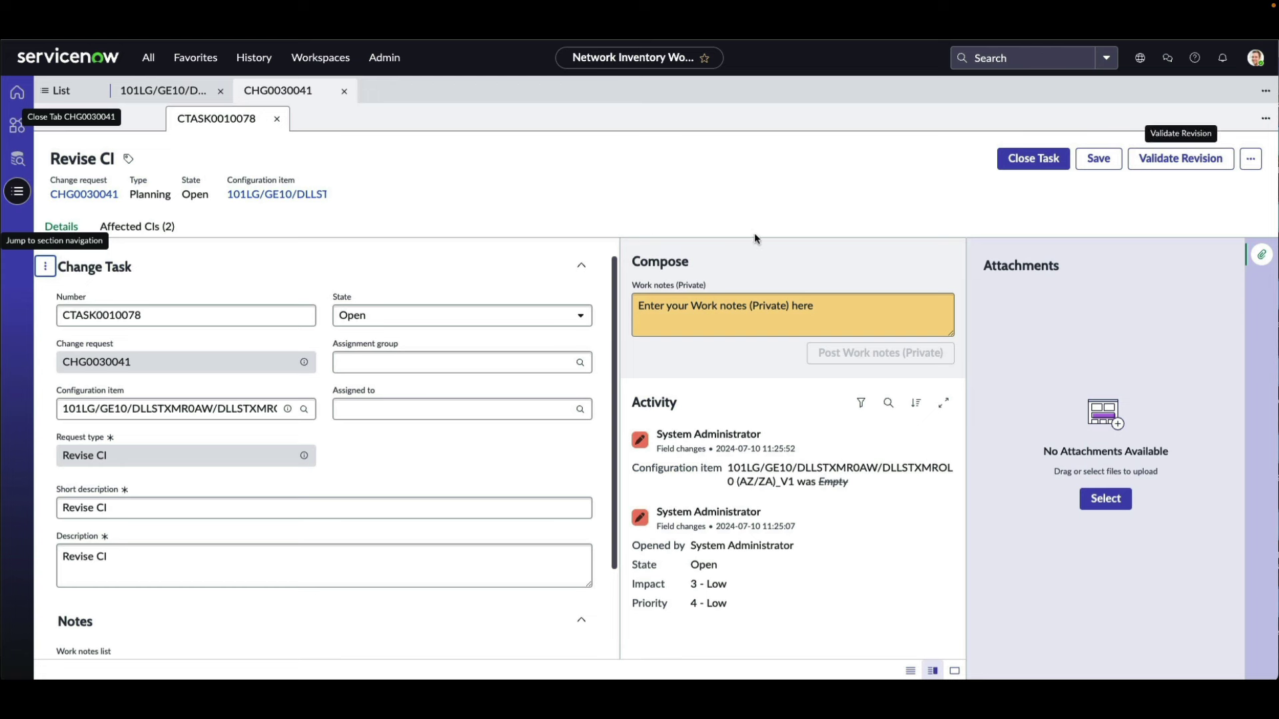
left_click(1170, 165)
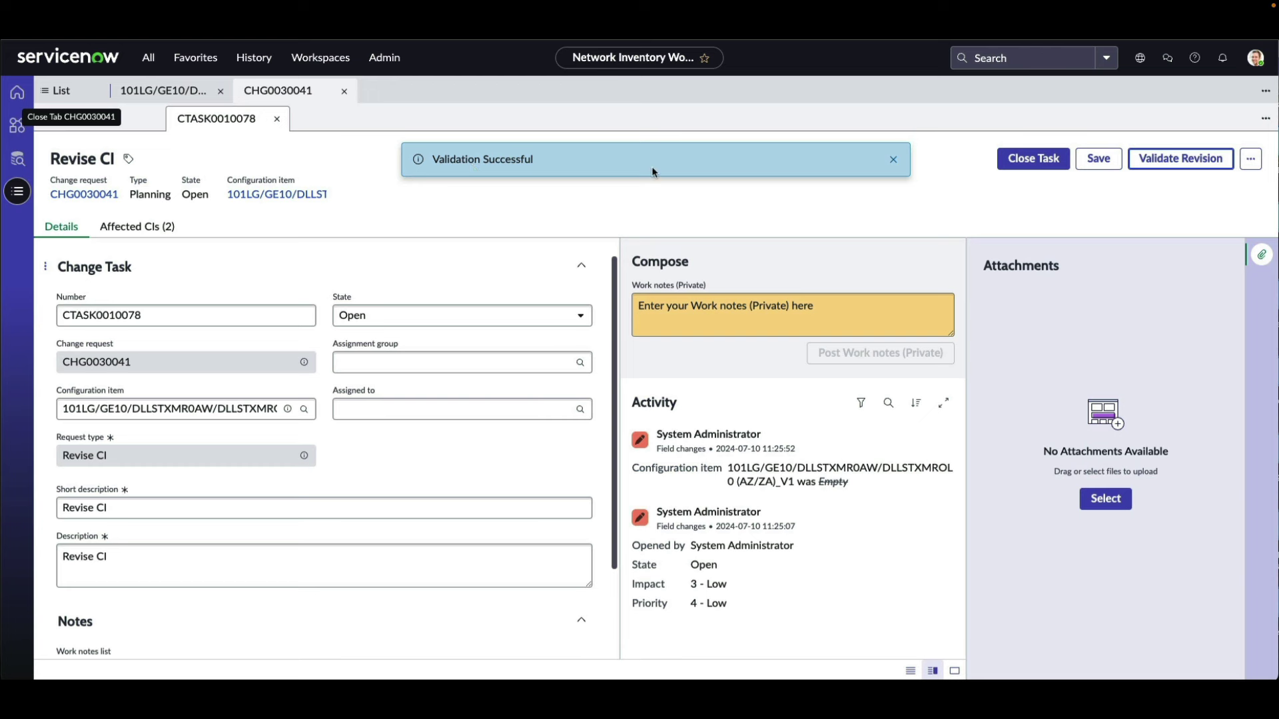
- Dismiss the validation message and compare the configuration bandwidths on the _V1 revision record with those on the original logical connection
left_click(890, 161)
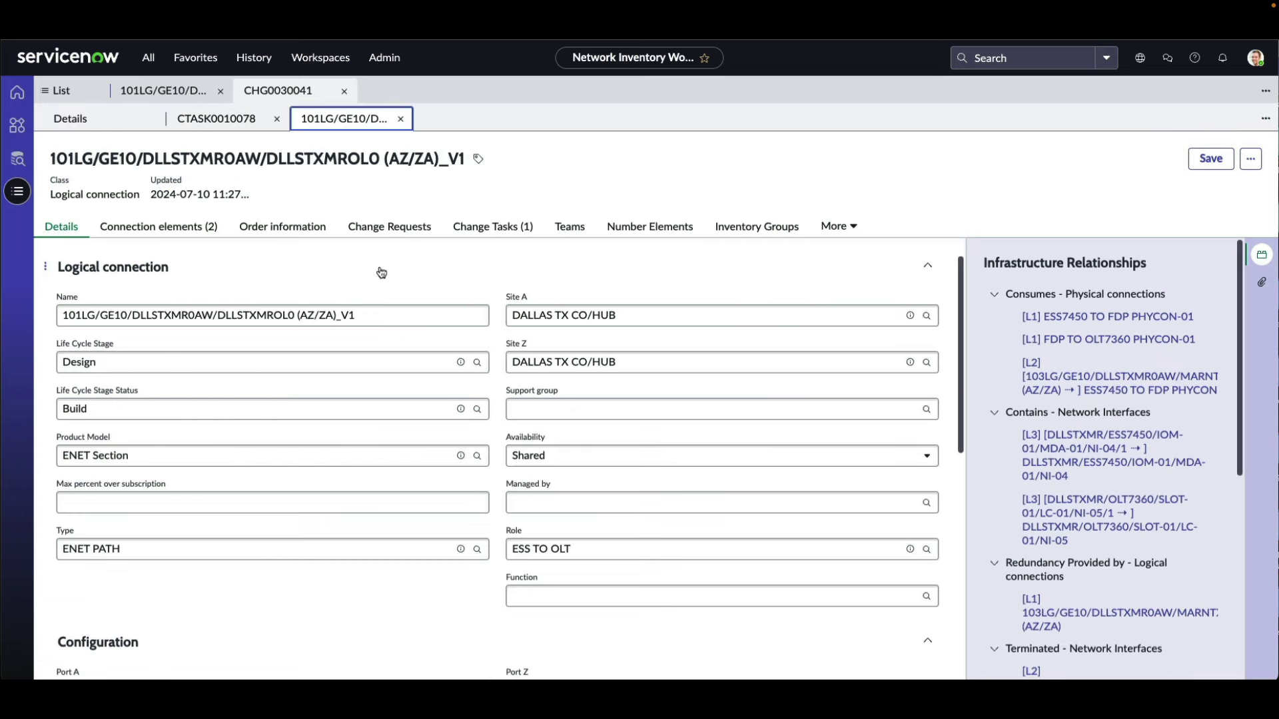
scroll(298, 518, "down", 4)
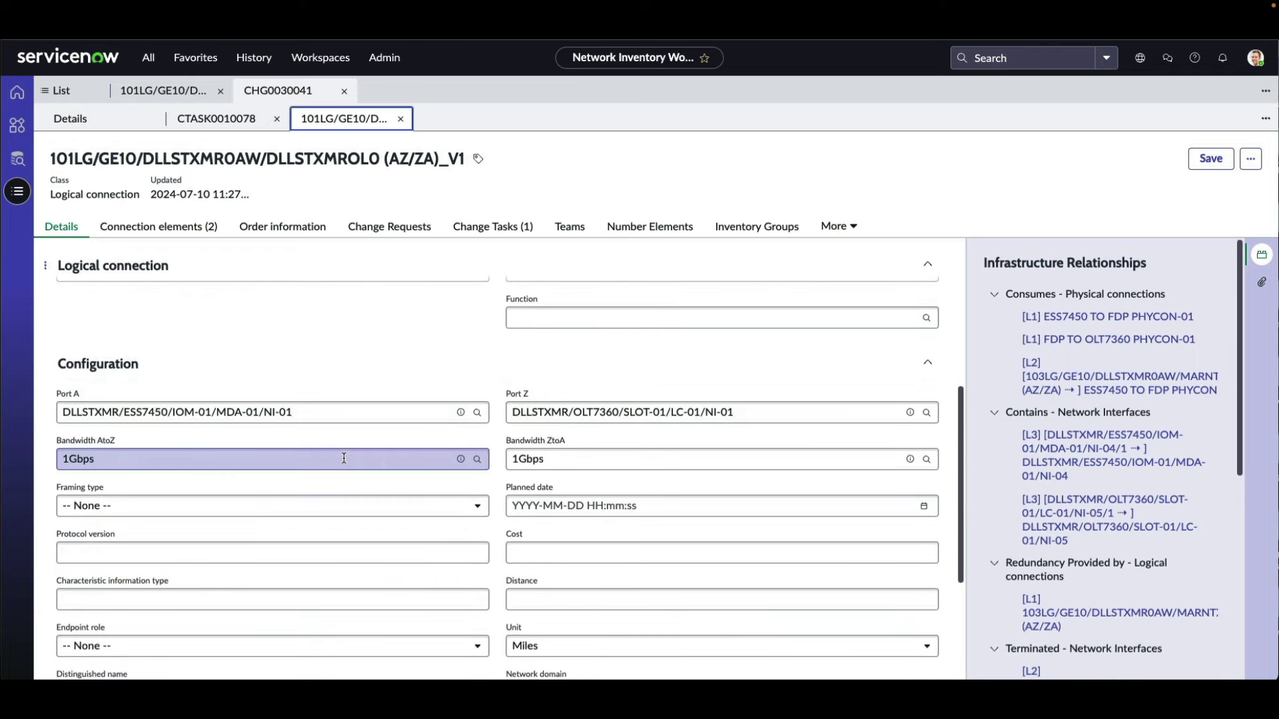
left_click(191, 98)
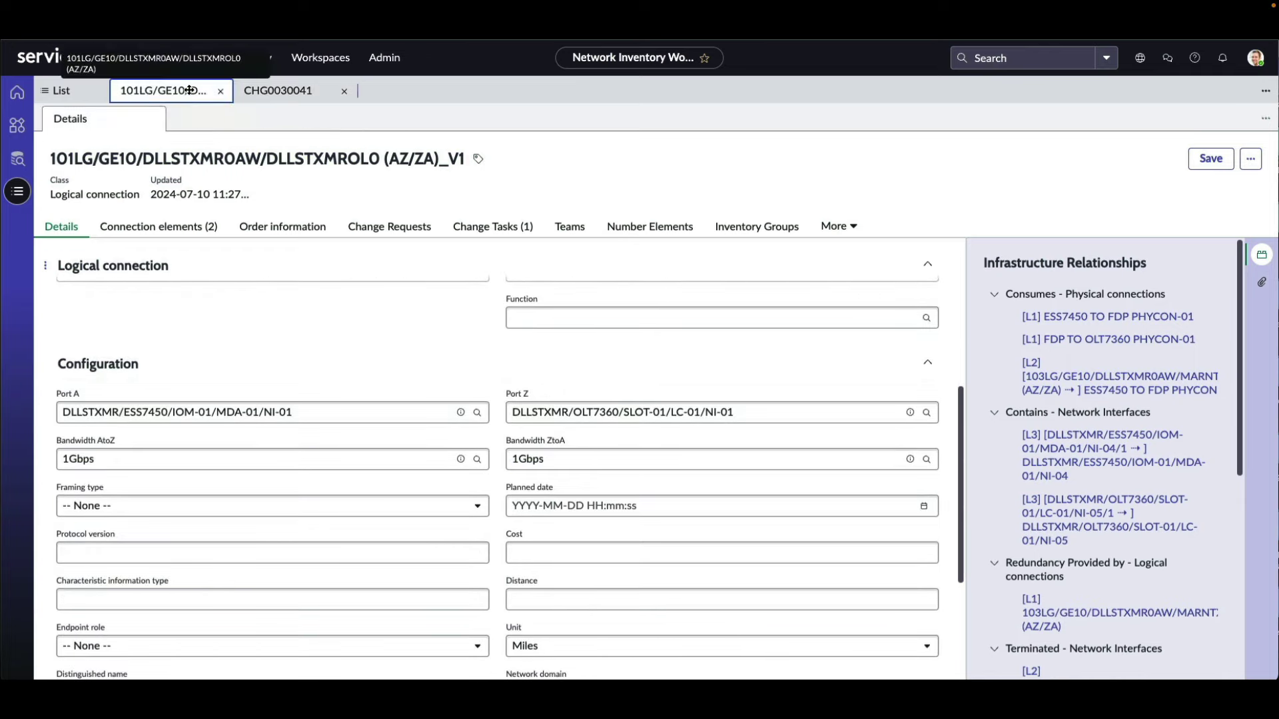
scroll(200, 500, "down", 2)
scroll(206, 501, "down", 1)
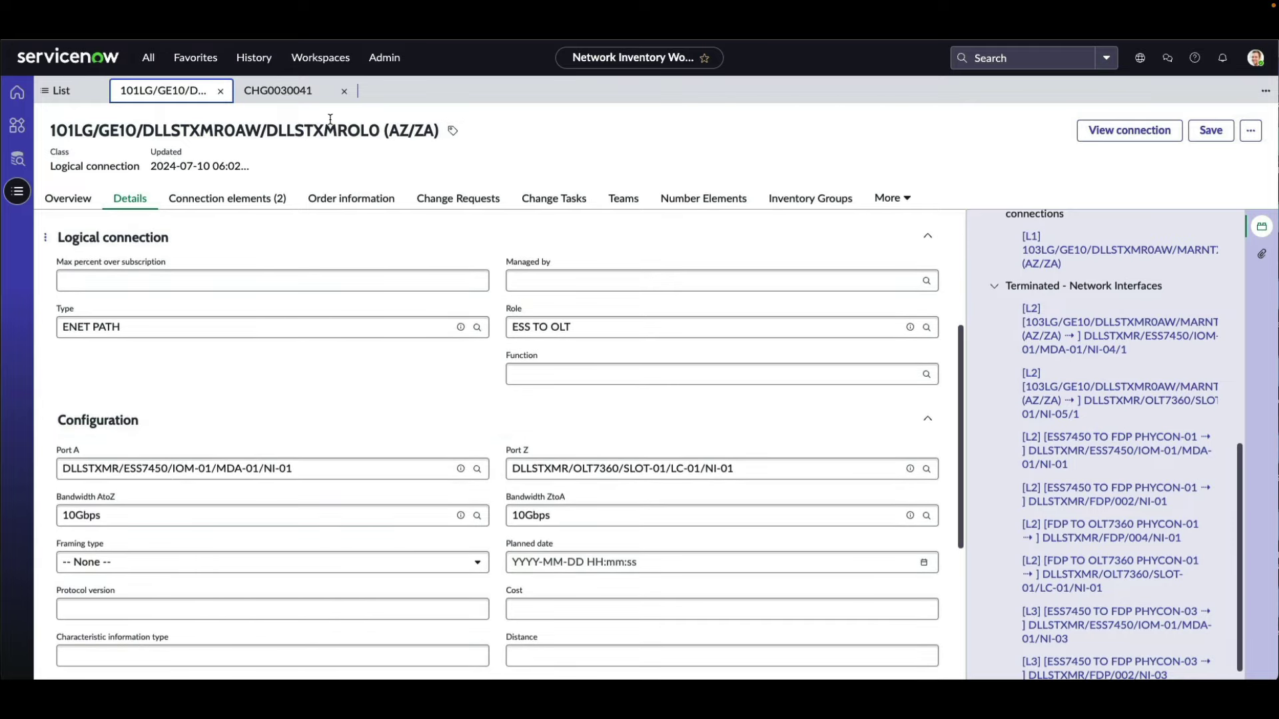
- Return to the _V1 revision record under the change request and save it
left_click(277, 91)
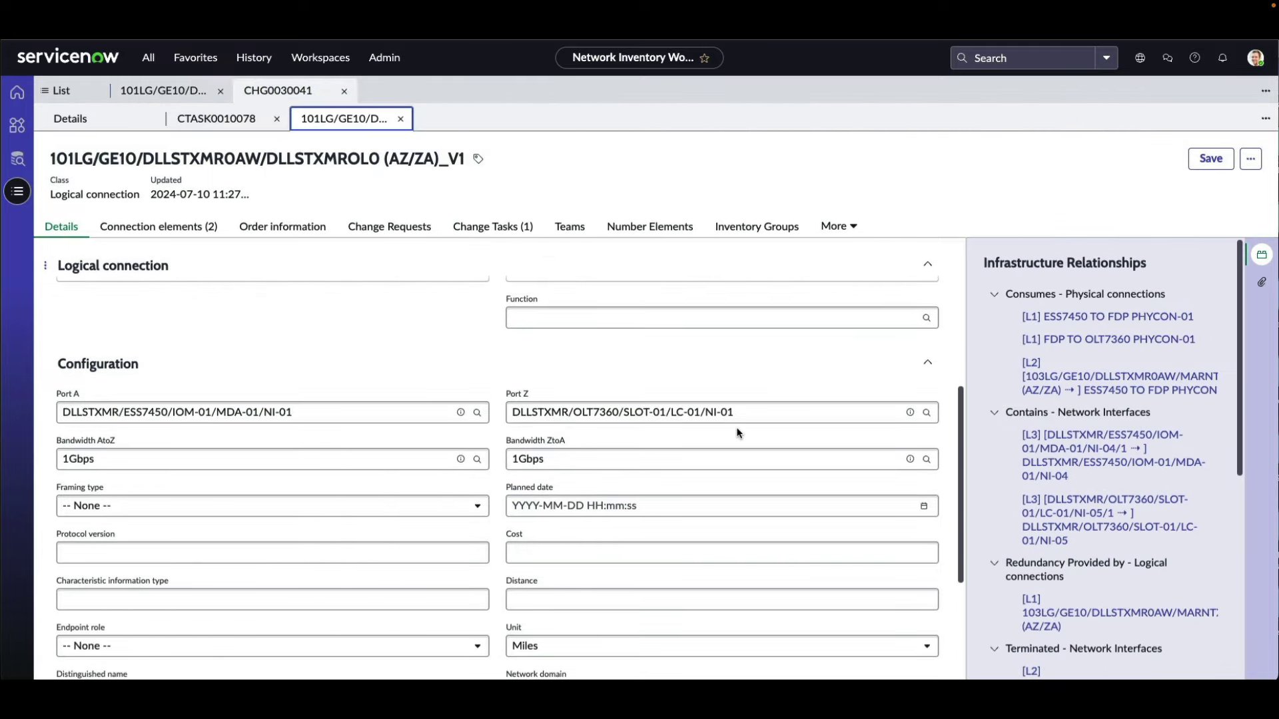
left_click(1211, 158)
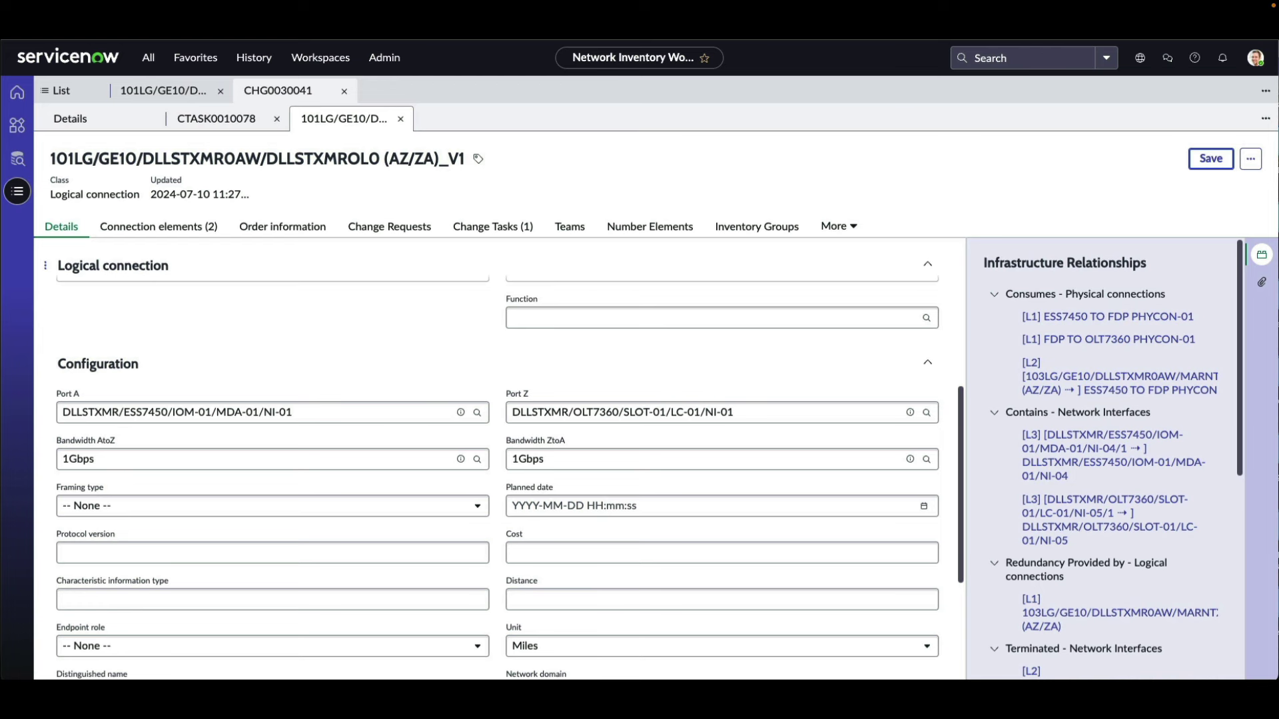
left_click(859, 20)
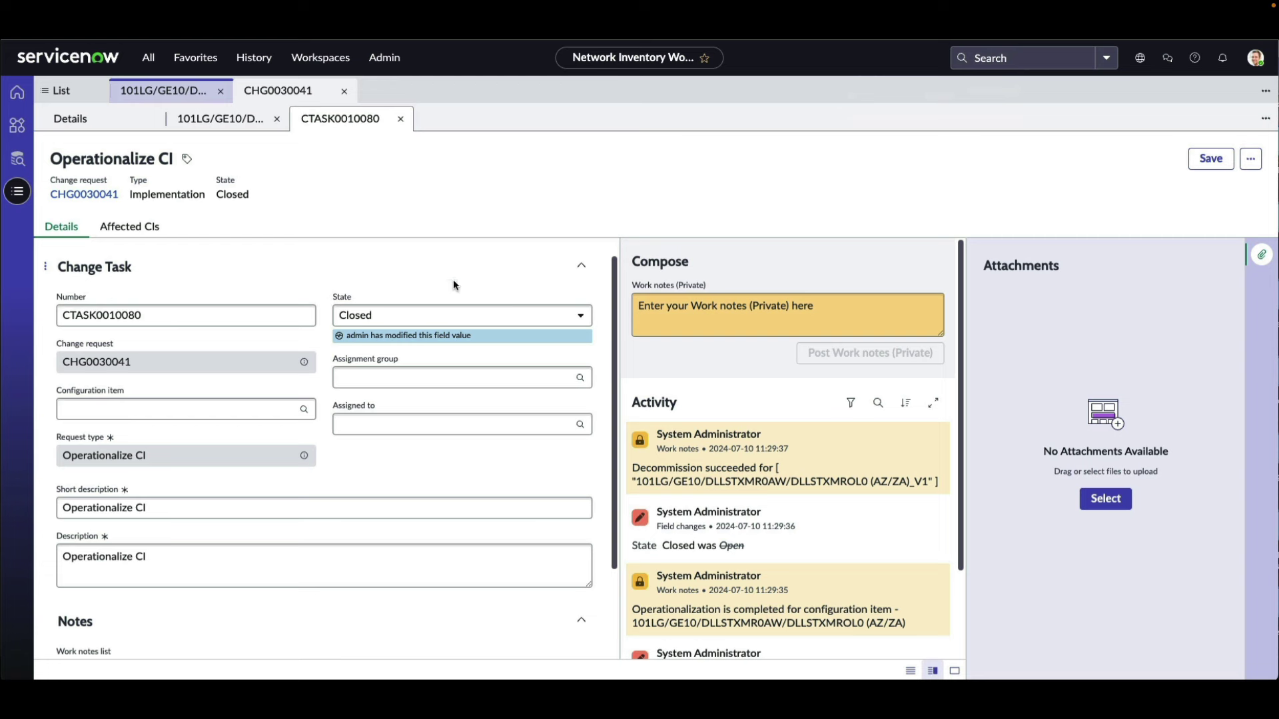
- Review the Operationalize CI task's activity log, and reload the _V1 revision record to check its life cycle stage and status
scroll(758, 530, "down", 1)
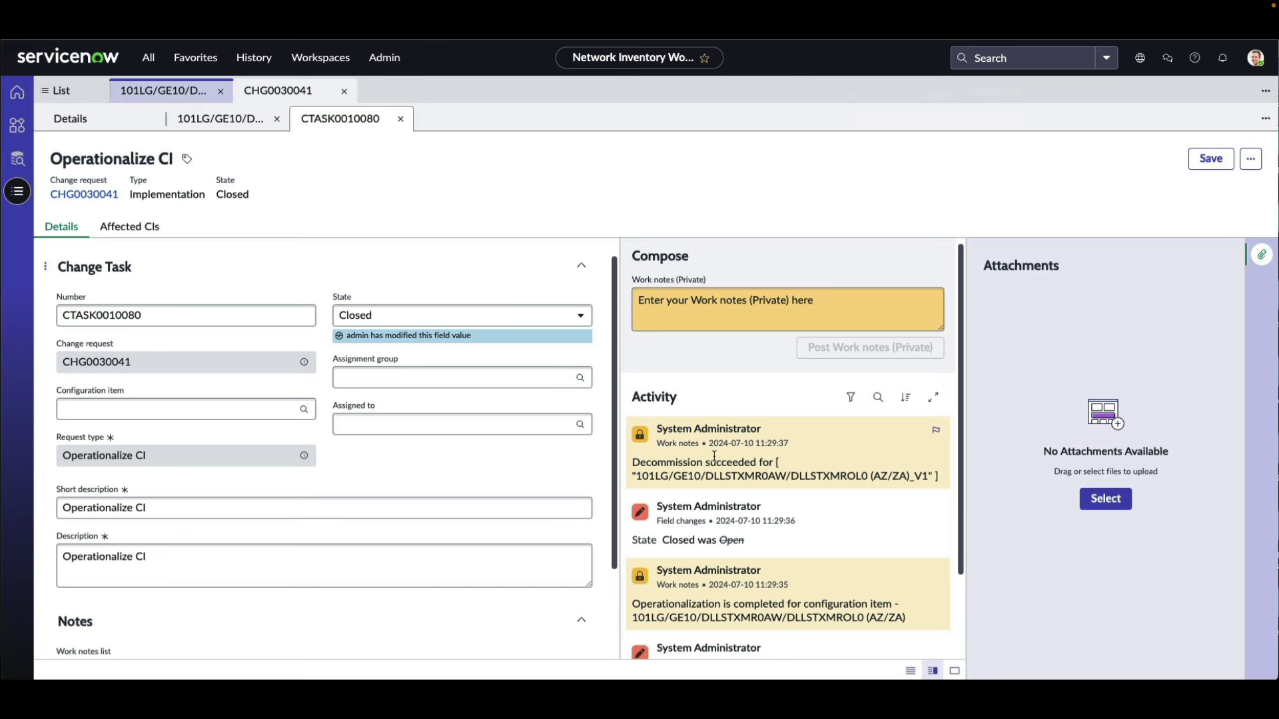
scroll(813, 516, "down", 3)
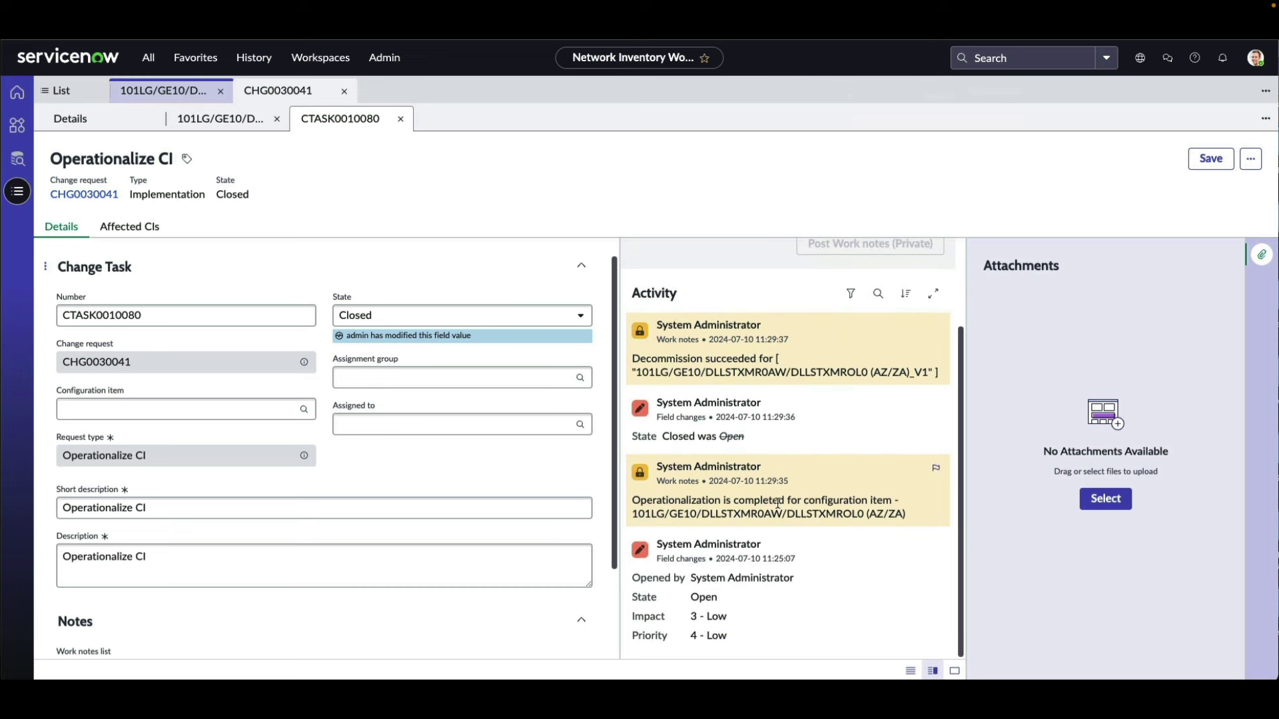
left_click(219, 119)
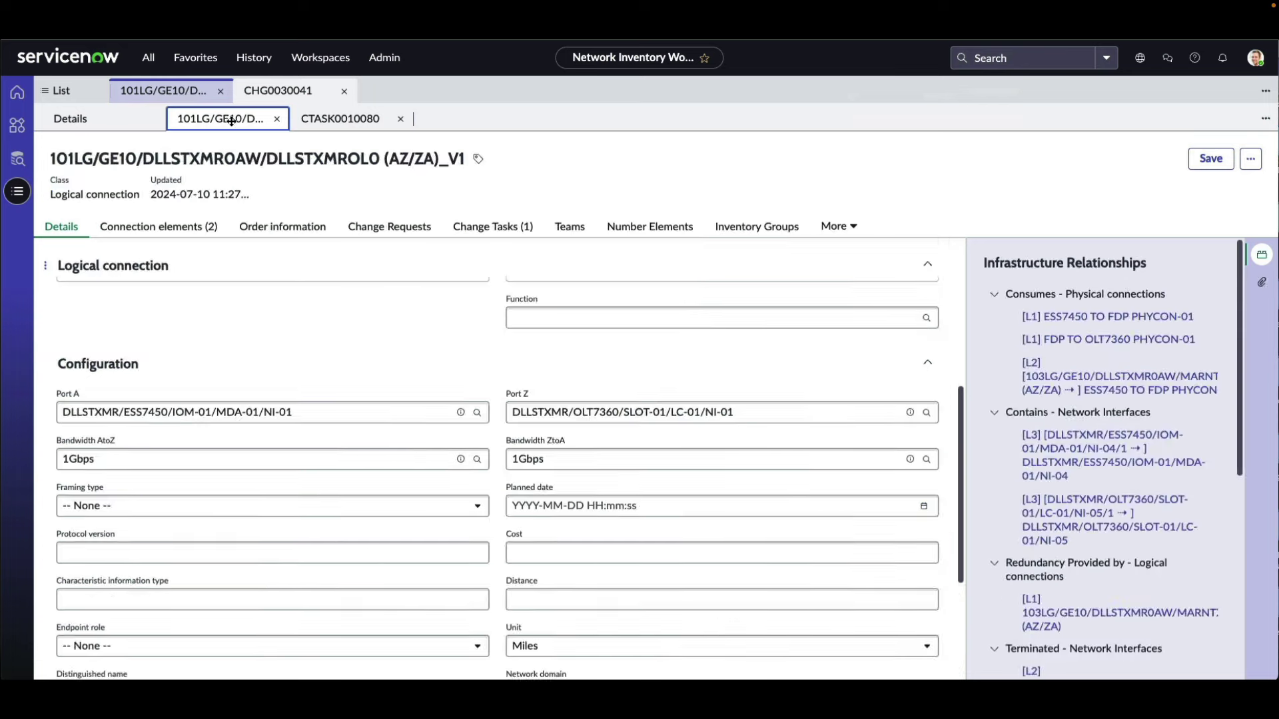
scroll(339, 426, "up", 4)
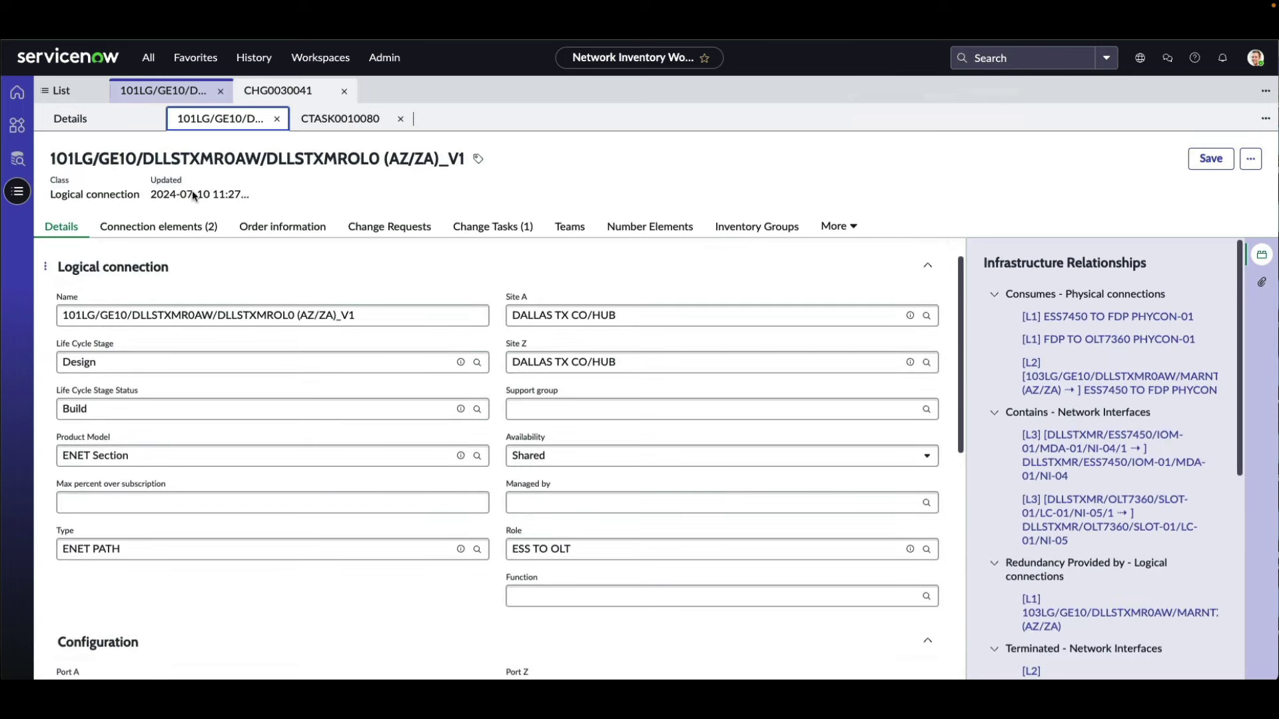
left_click(45, 267)
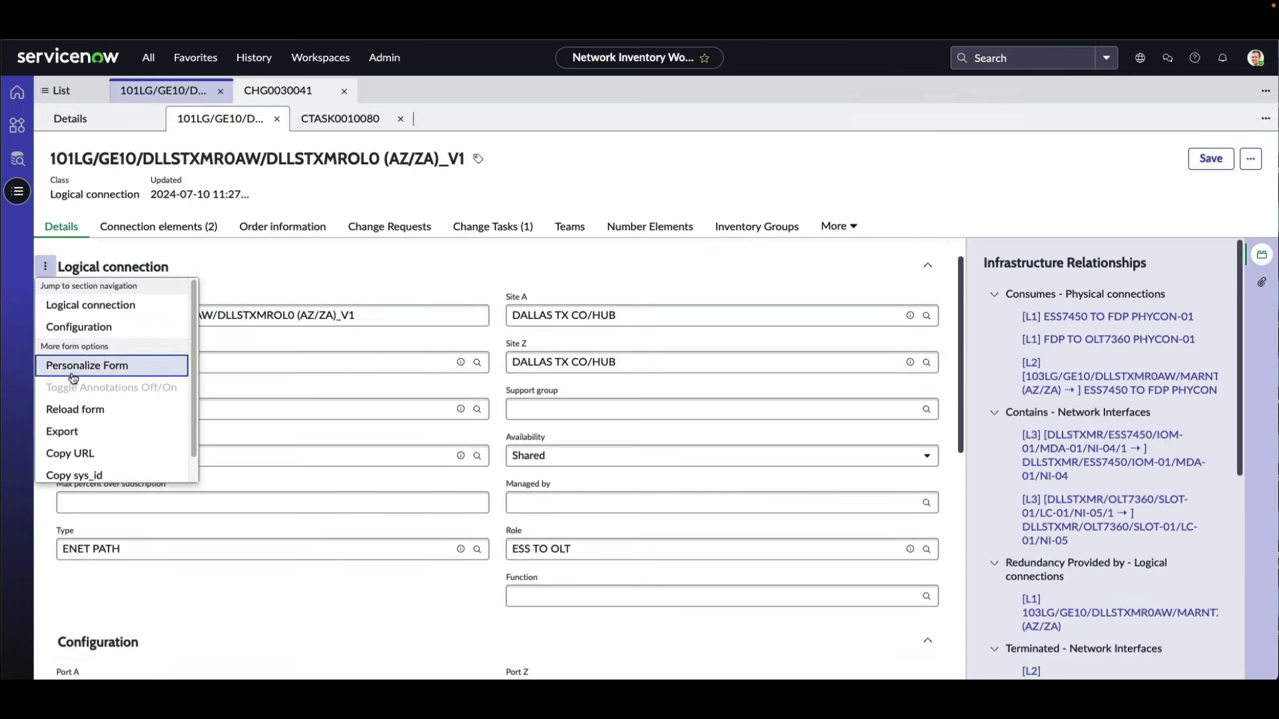
left_click(83, 409)
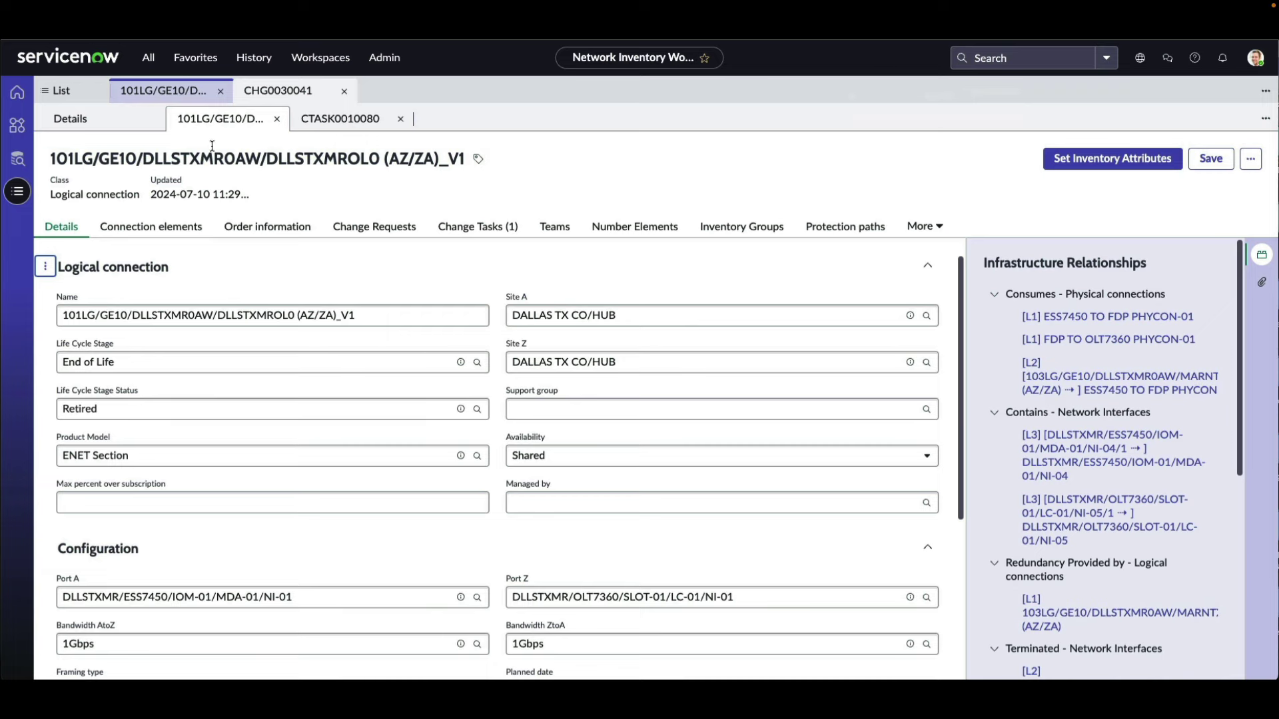
- Reload the original logical connection's form and check its life cycle fields and AtoZ and ZtoA bandwidths
left_click(151, 90)
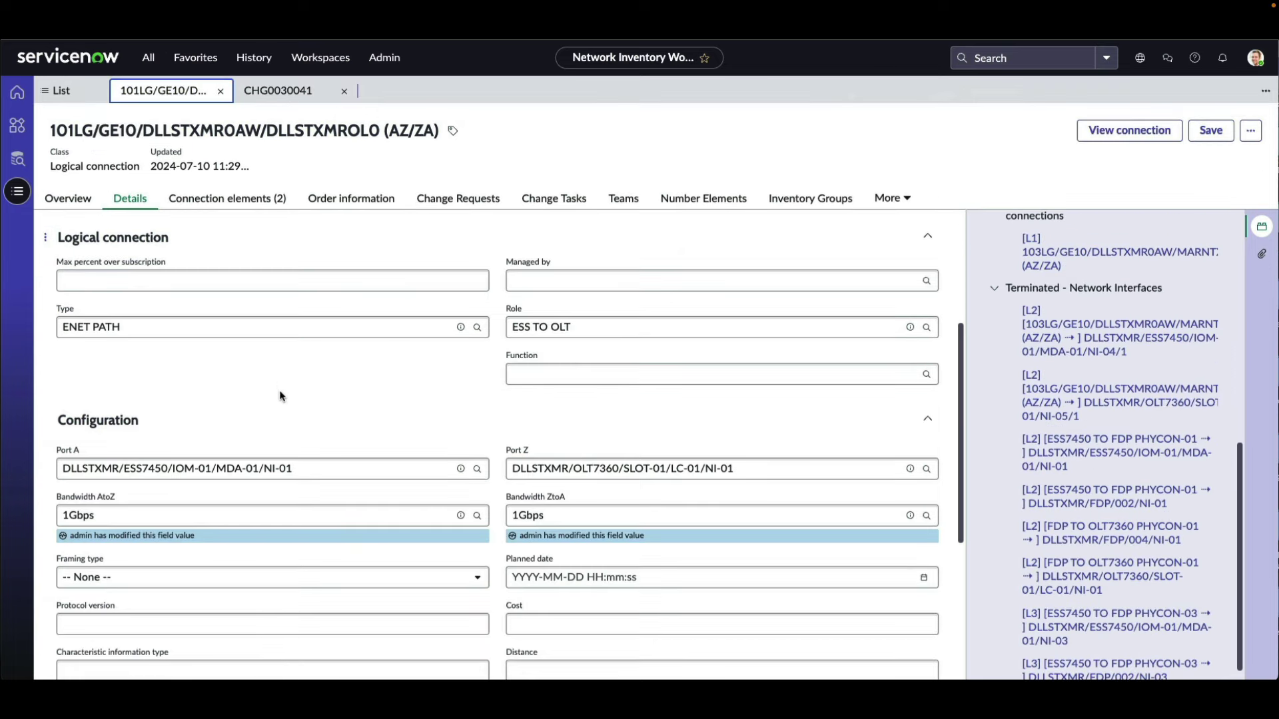
left_click(79, 275)
left_click(44, 238)
left_click(70, 379)
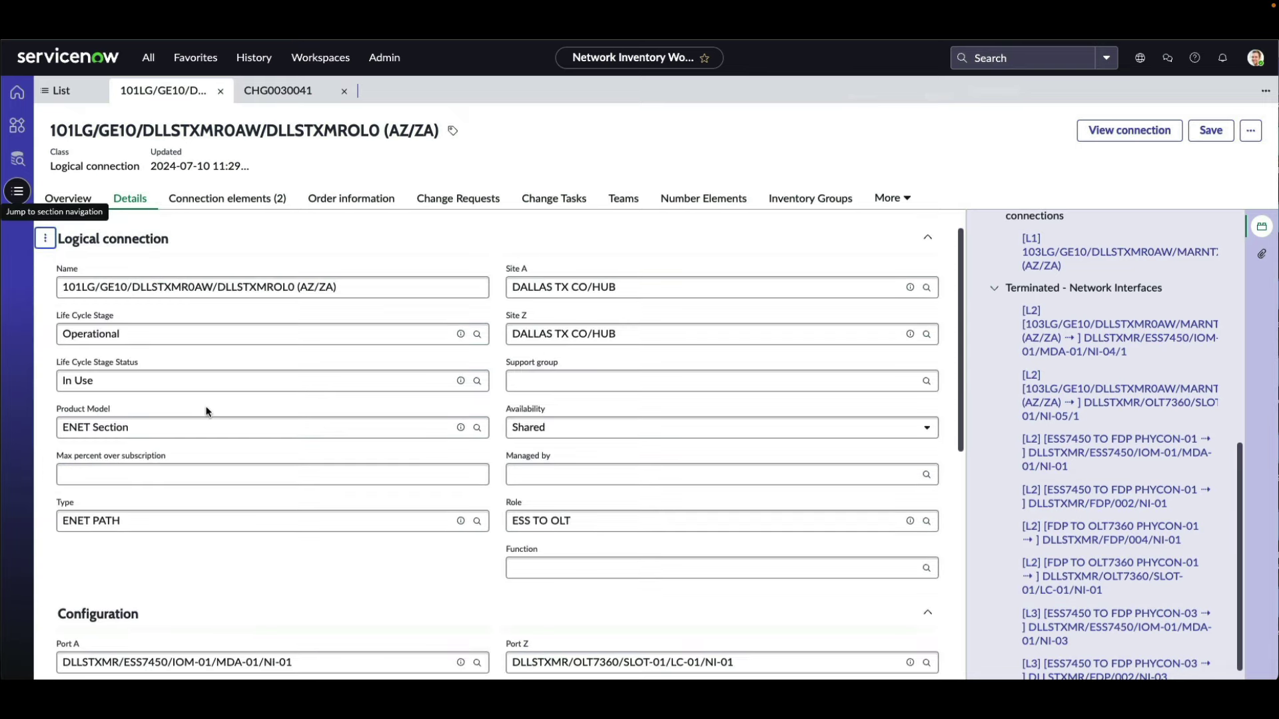
scroll(203, 410, "down", 7)
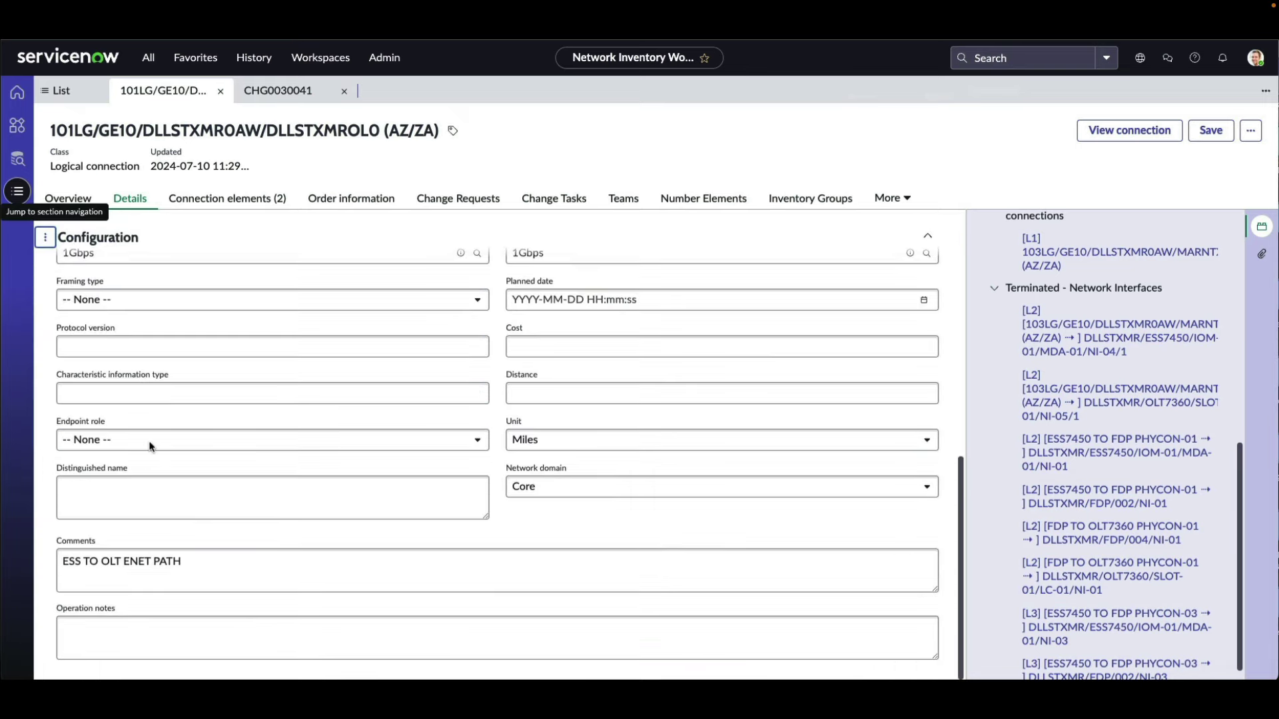
scroll(125, 445, "up", 3)
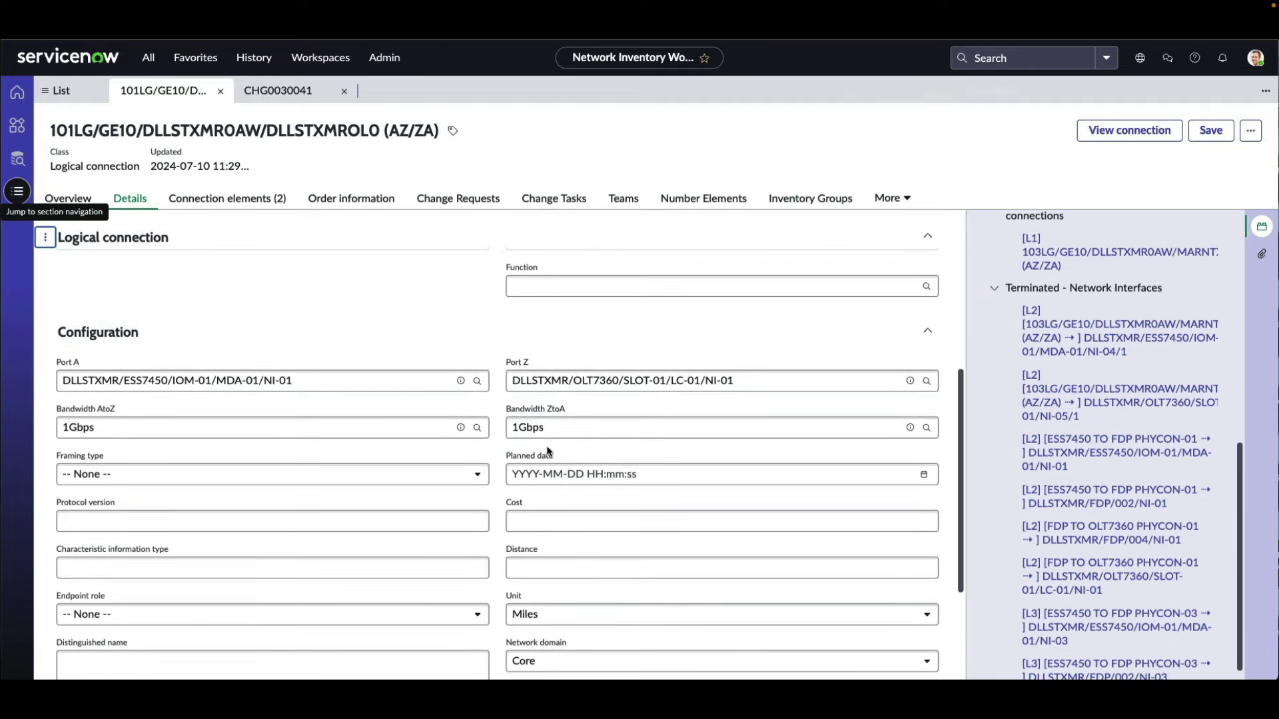
scroll(496, 450, "up", 5)
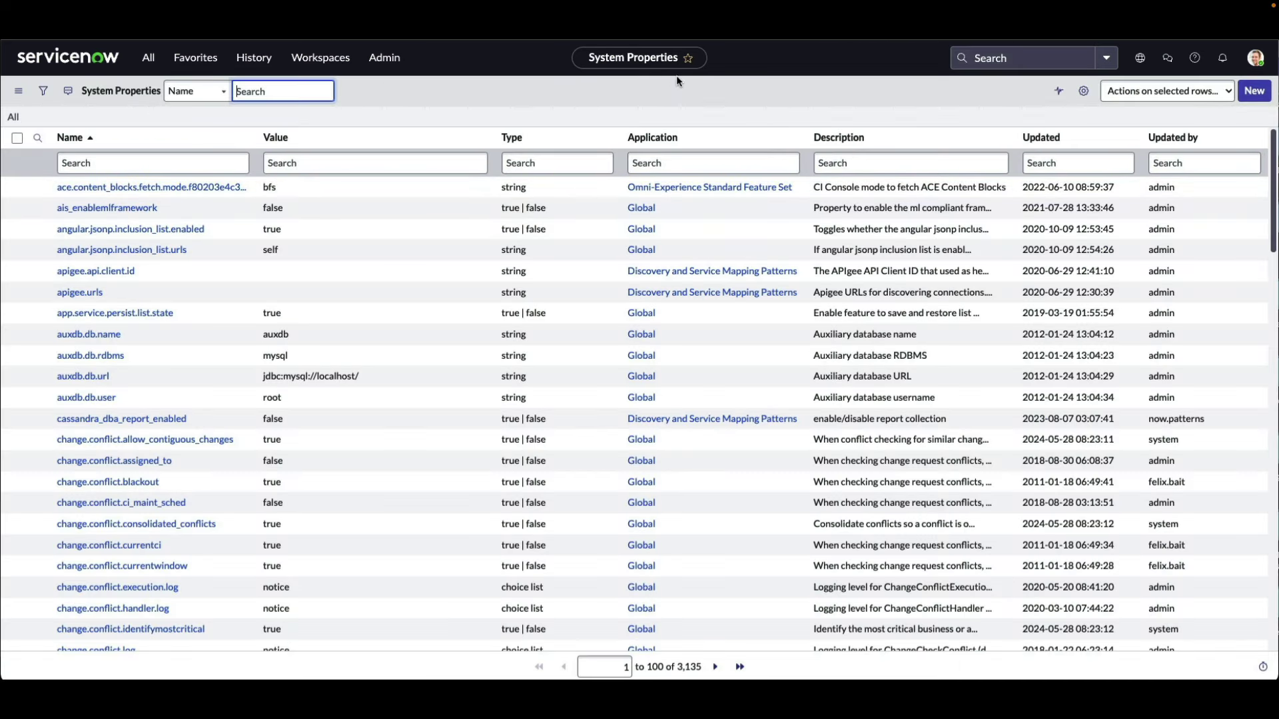
- Filter the system properties by application "network inventory core" and view the sn_ni_core.revision_val_ignore_fields_logical_connection property
left_click(686, 164)
type("n")
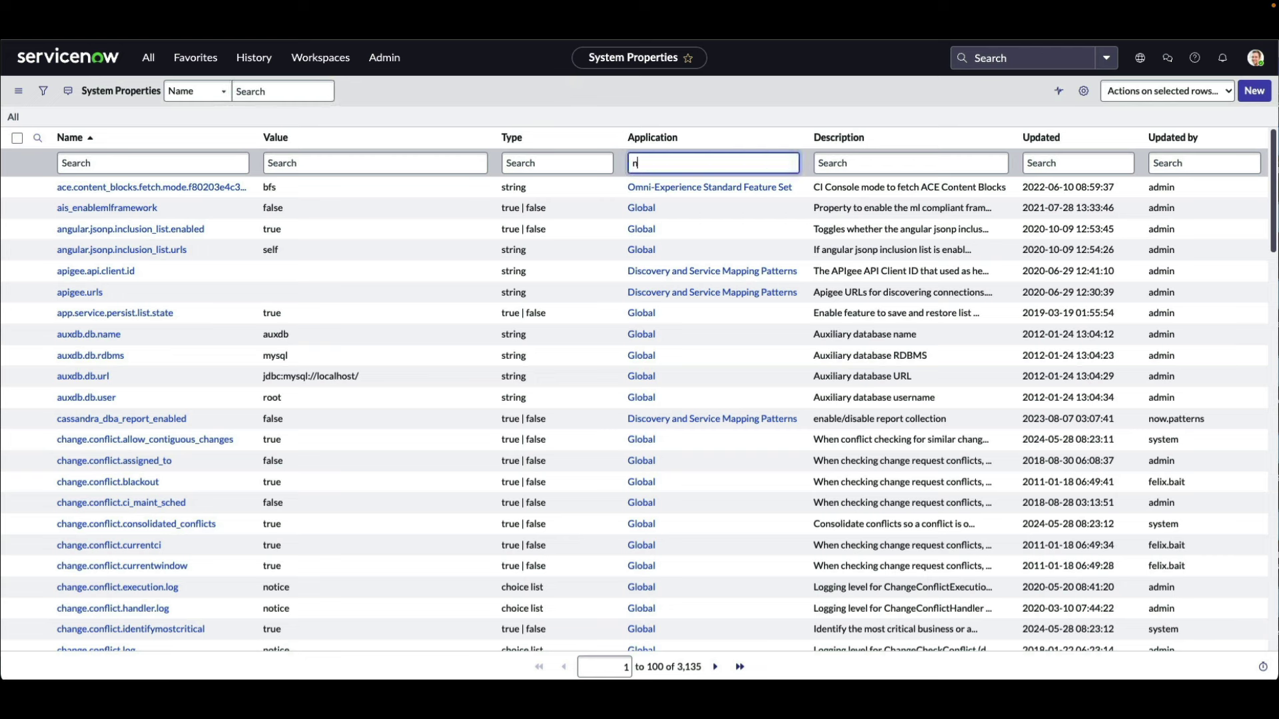
type("etwork inventory core")
key("Return")
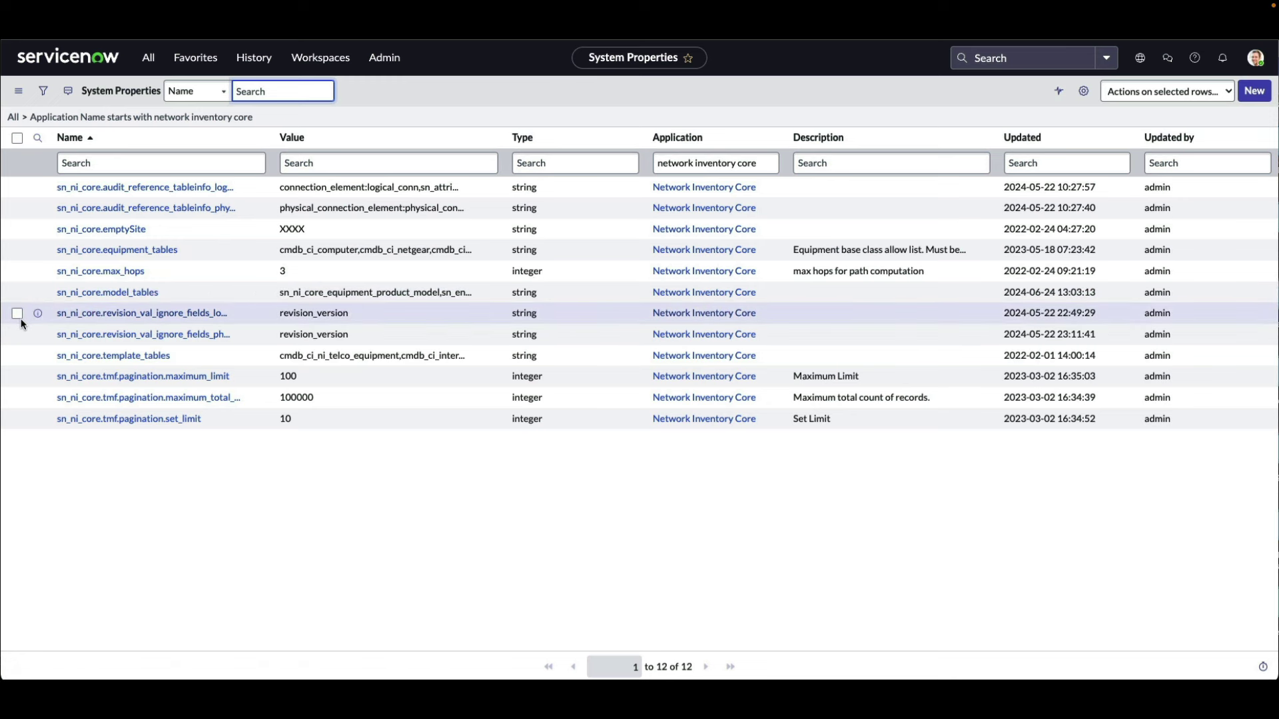
left_click(124, 318)
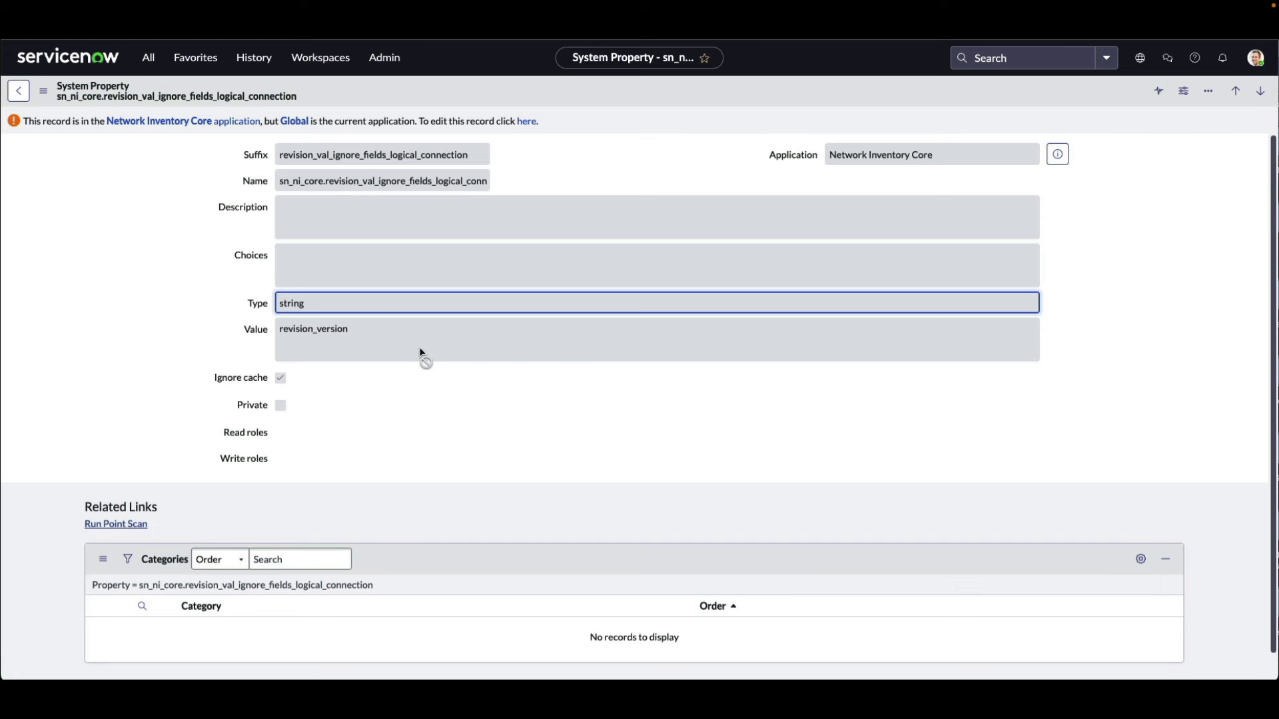
left_click(638, 392)
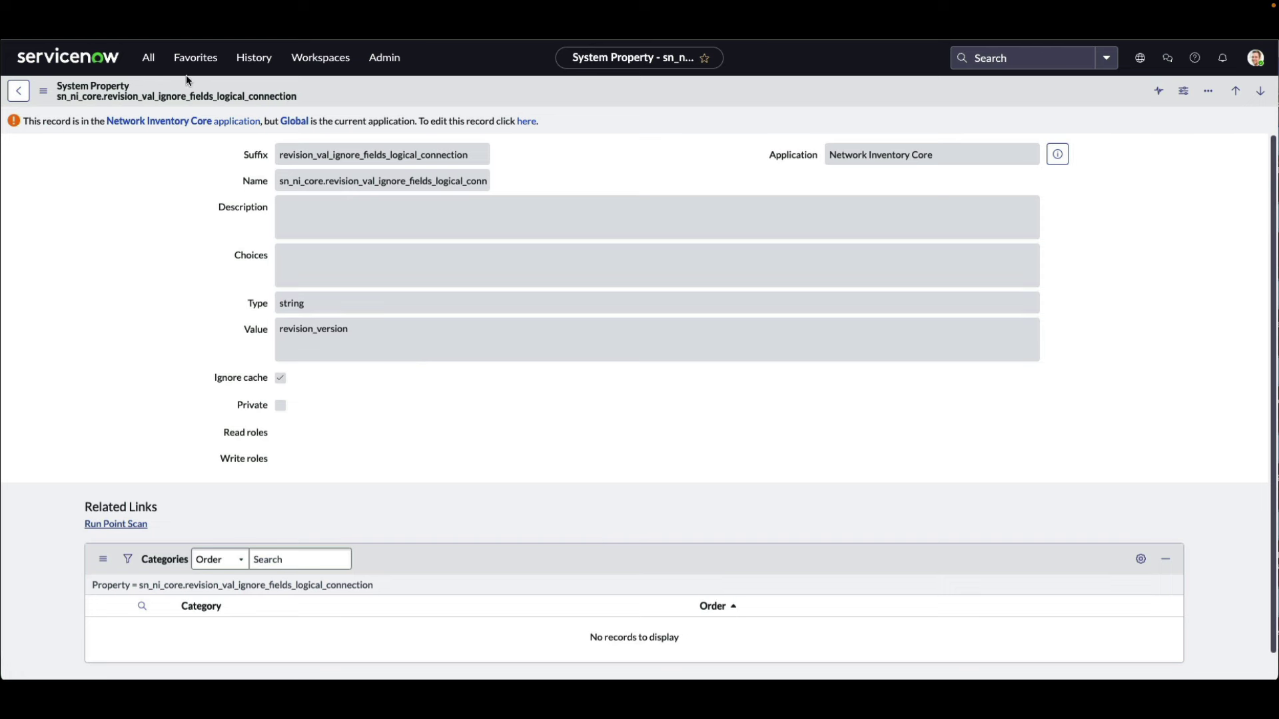
- Find the archive rules whose name starts with "Inventory Revision" and view the Inventory Revision History Archival Rule
left_click(150, 60)
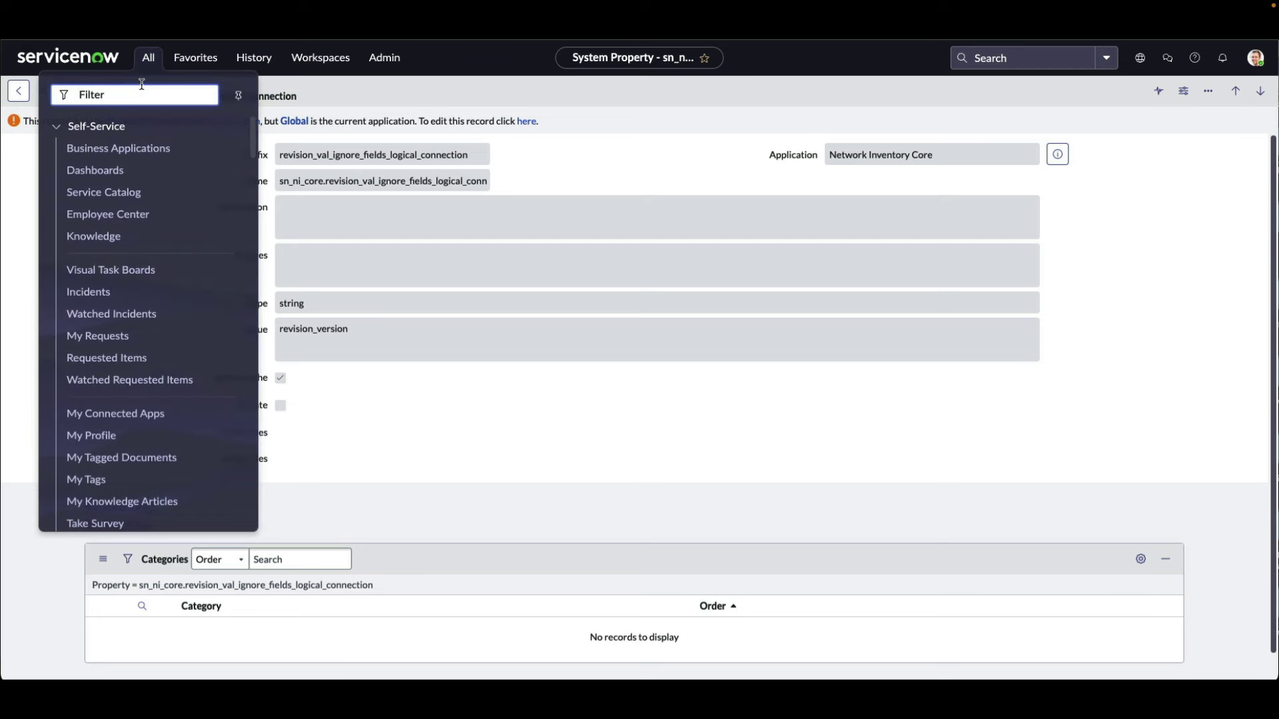
type("archi")
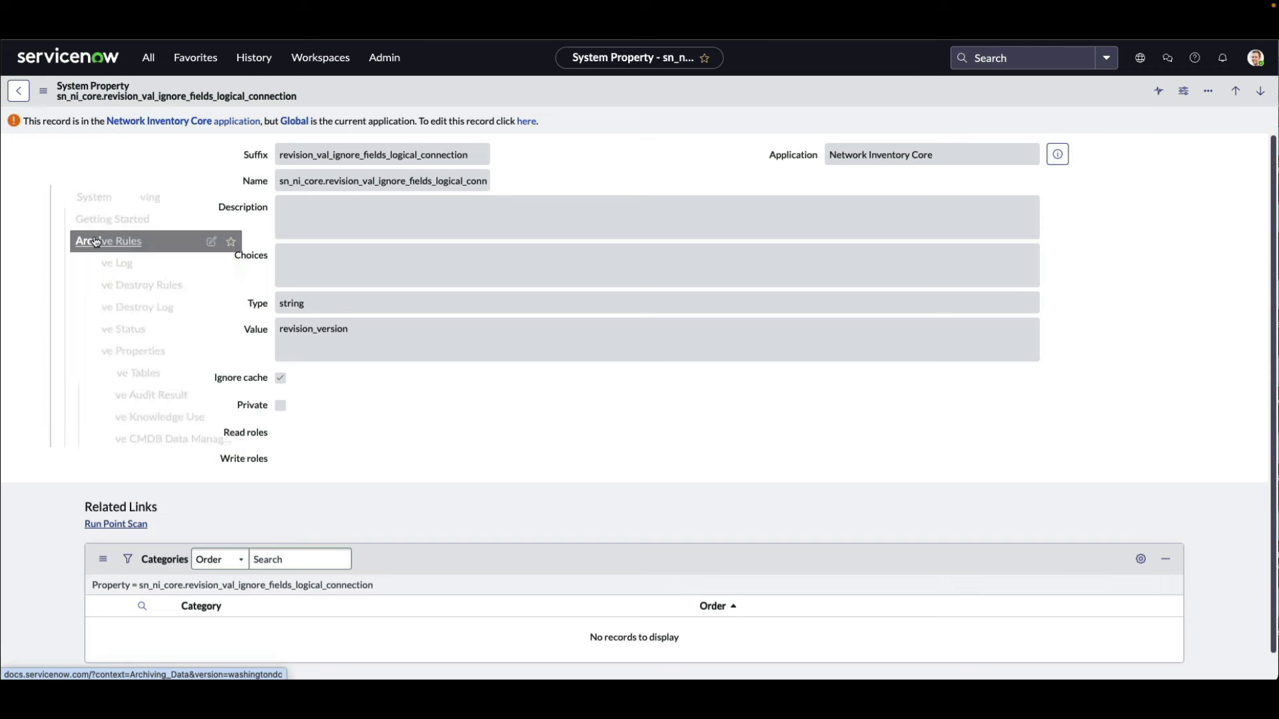
left_click(93, 240)
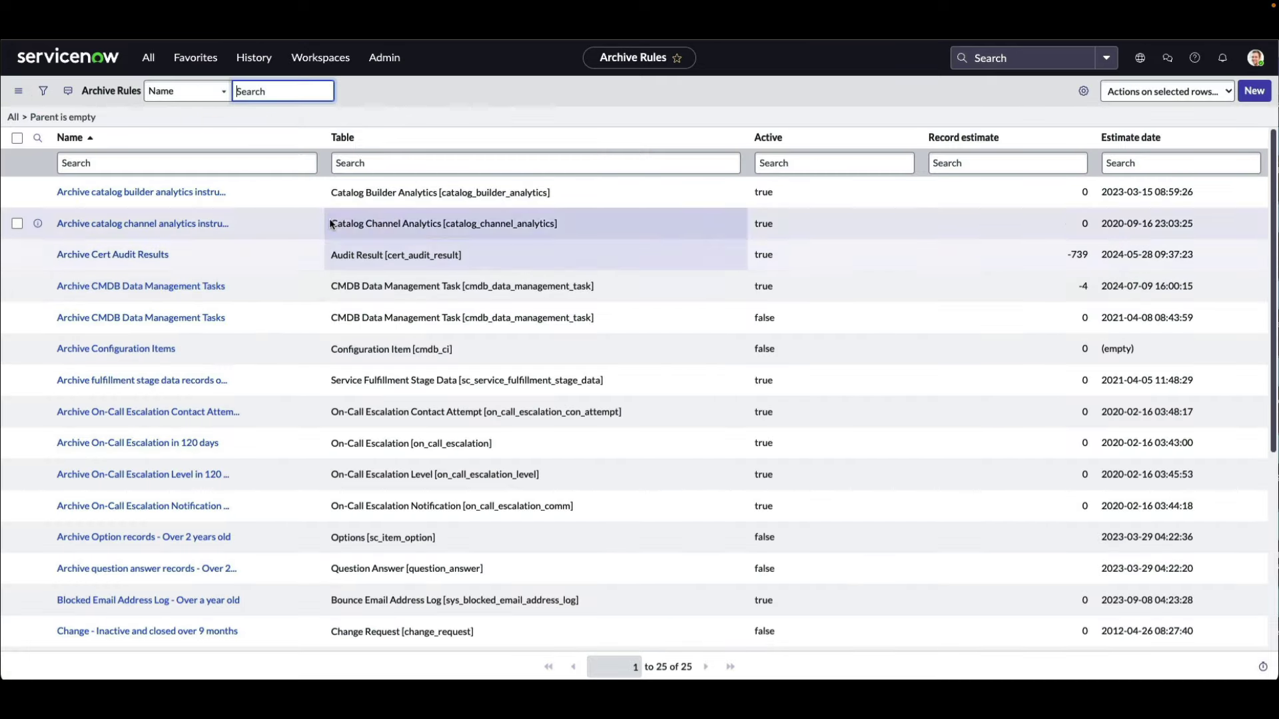
left_click(188, 161)
type("Inventory Revision")
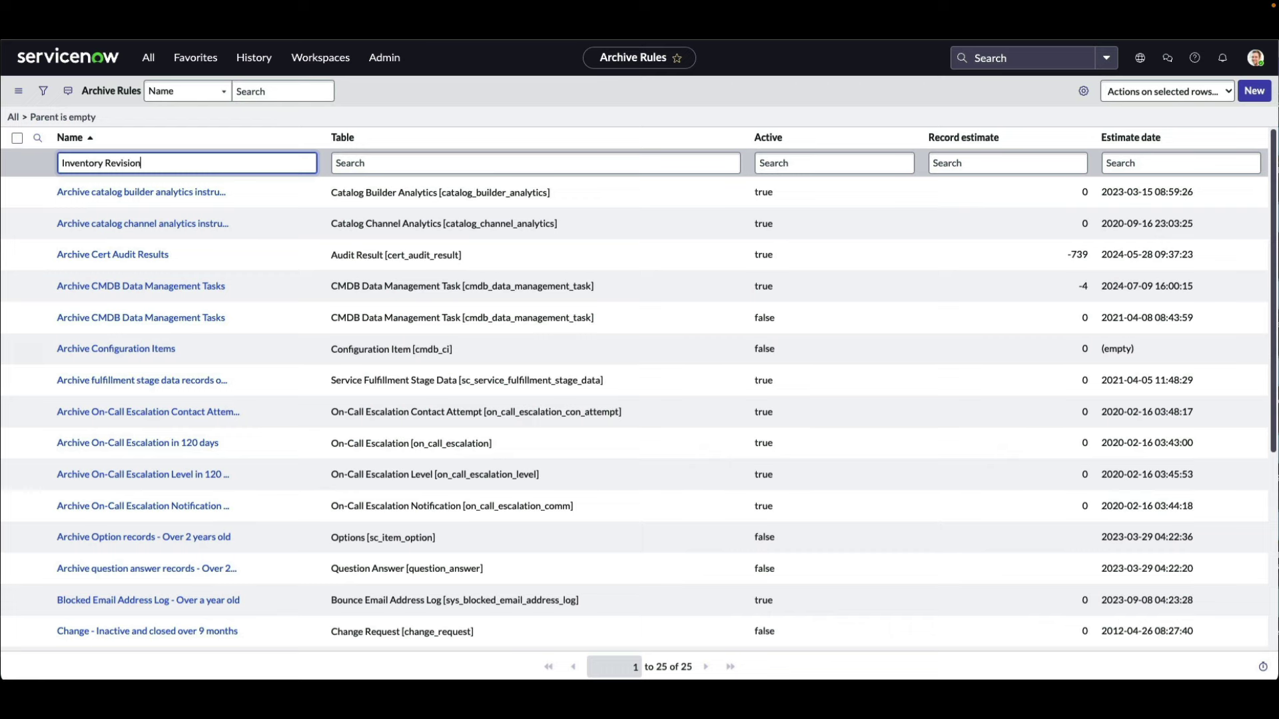
key("Return")
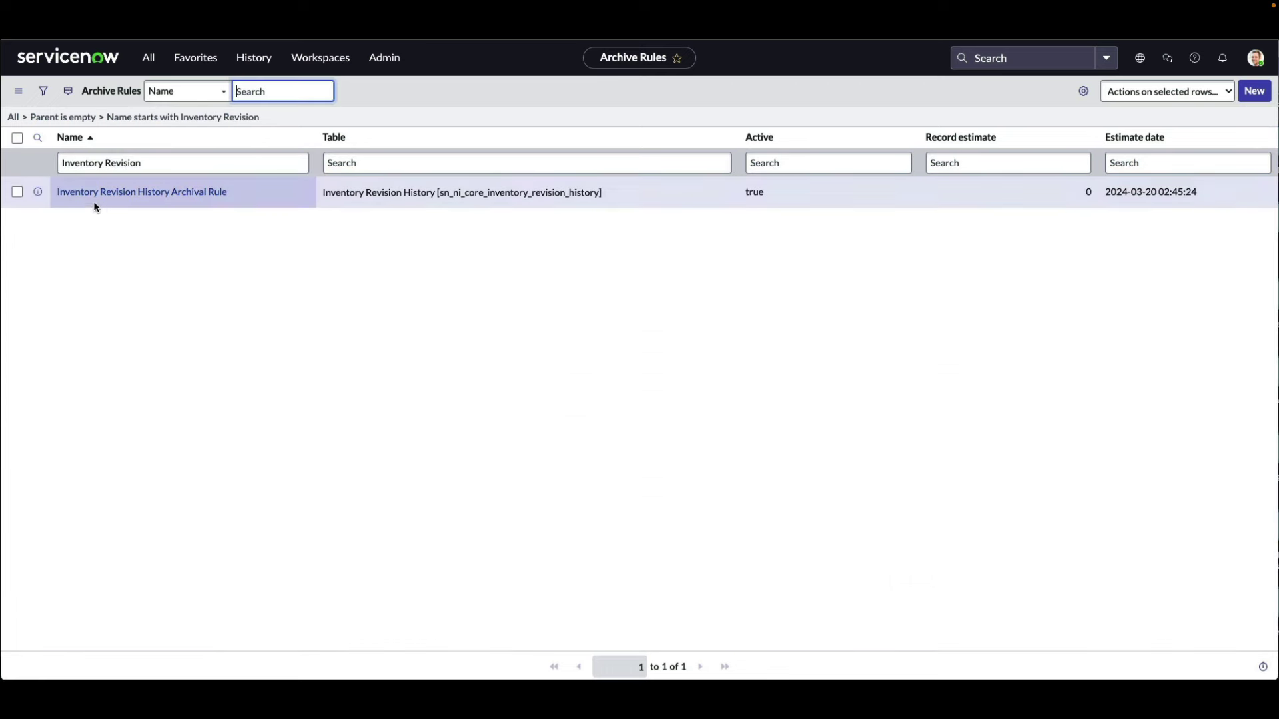
left_click(149, 193)
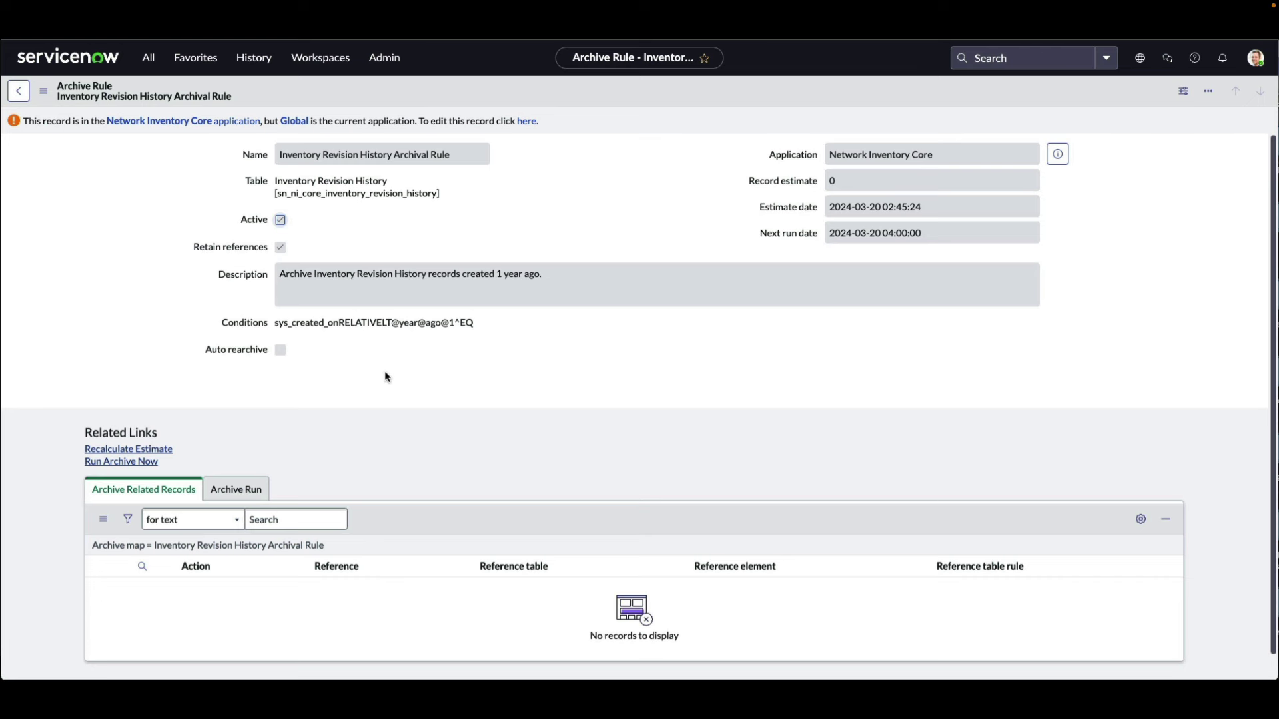
- Return to the Network Inventory Workspace and list the original logical connection's Inventory Revision Histories
left_click(320, 58)
left_click(318, 190)
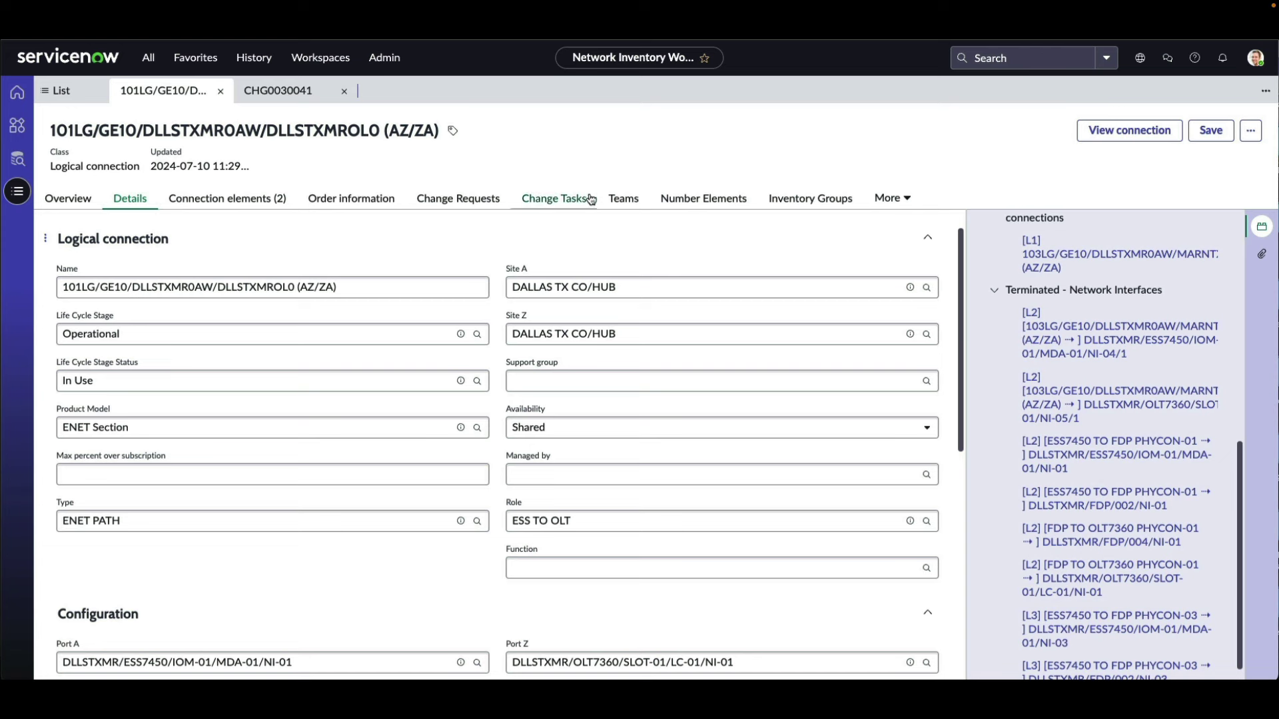
left_click(896, 199)
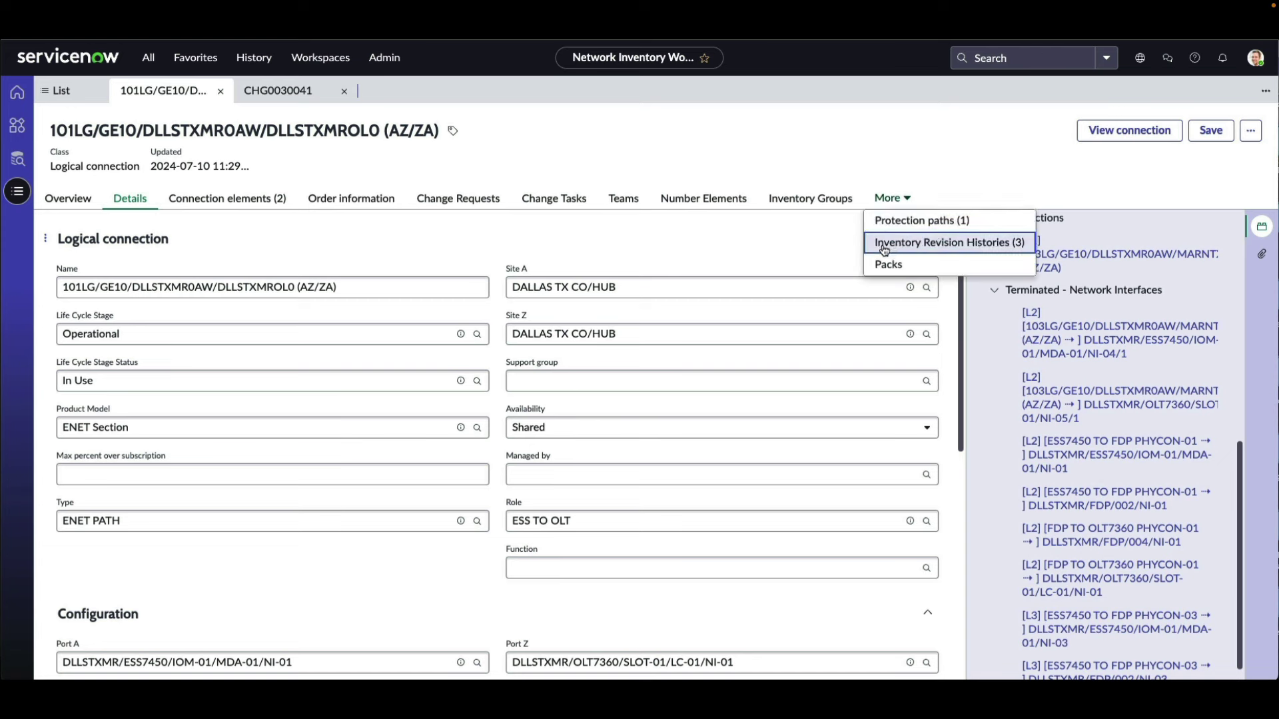
left_click(944, 243)
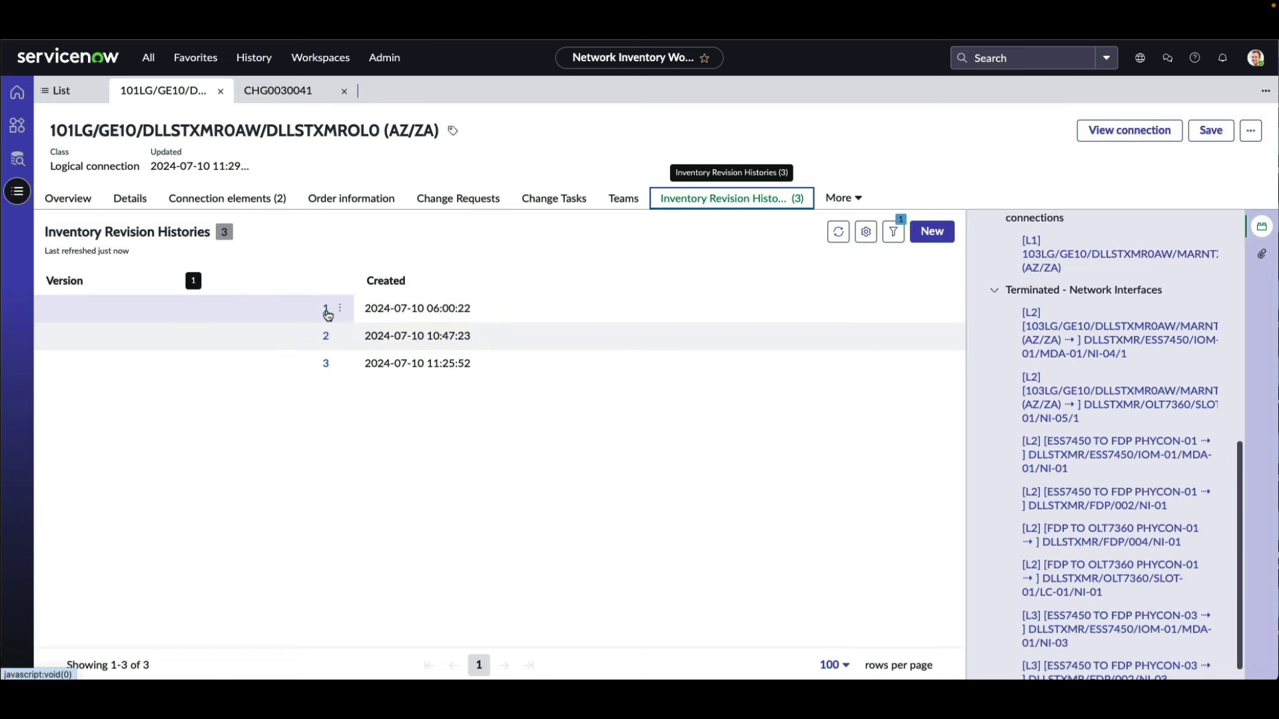
- View the version 3 revision history record with its payloads, close it and open version 2
left_click(326, 363)
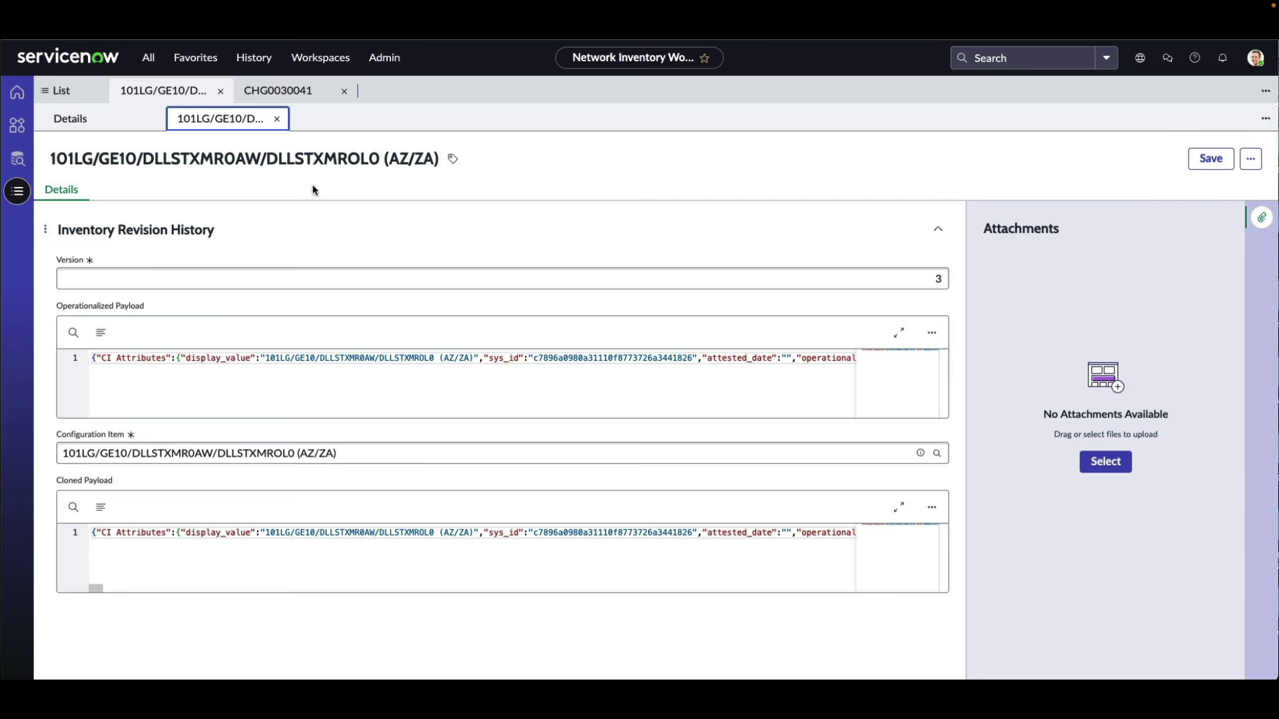
left_click(277, 119)
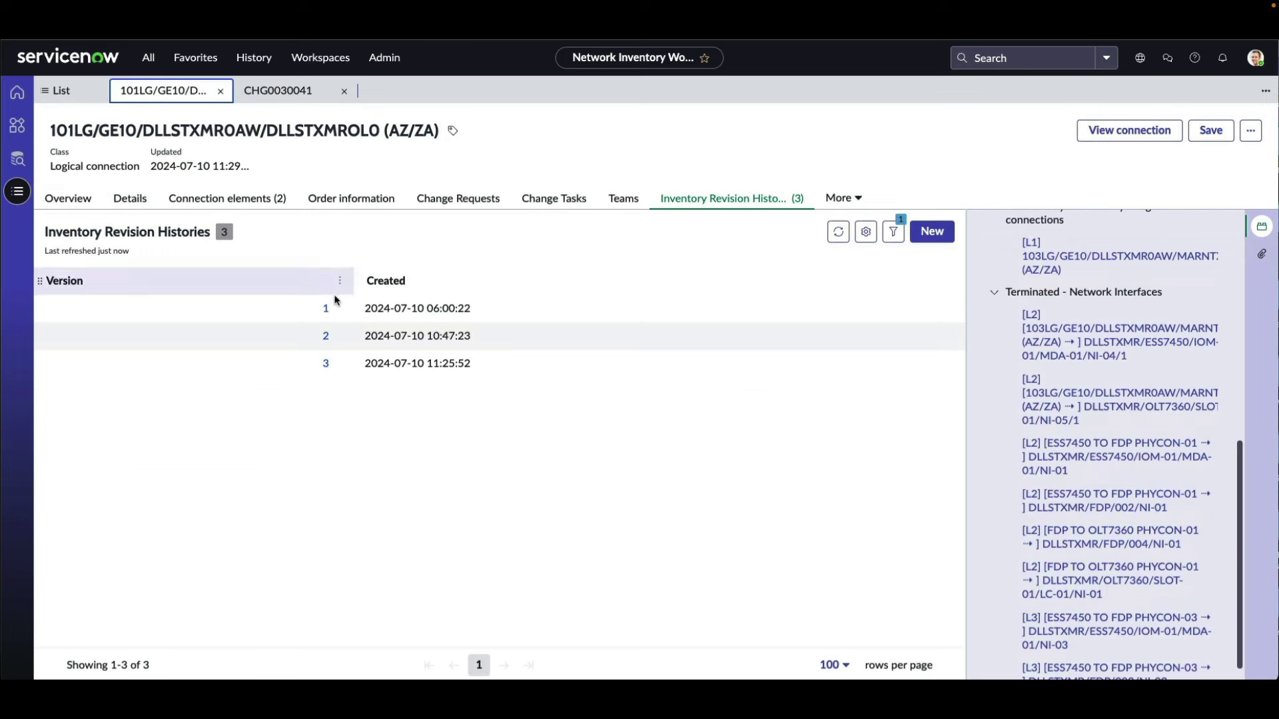
left_click(326, 337)
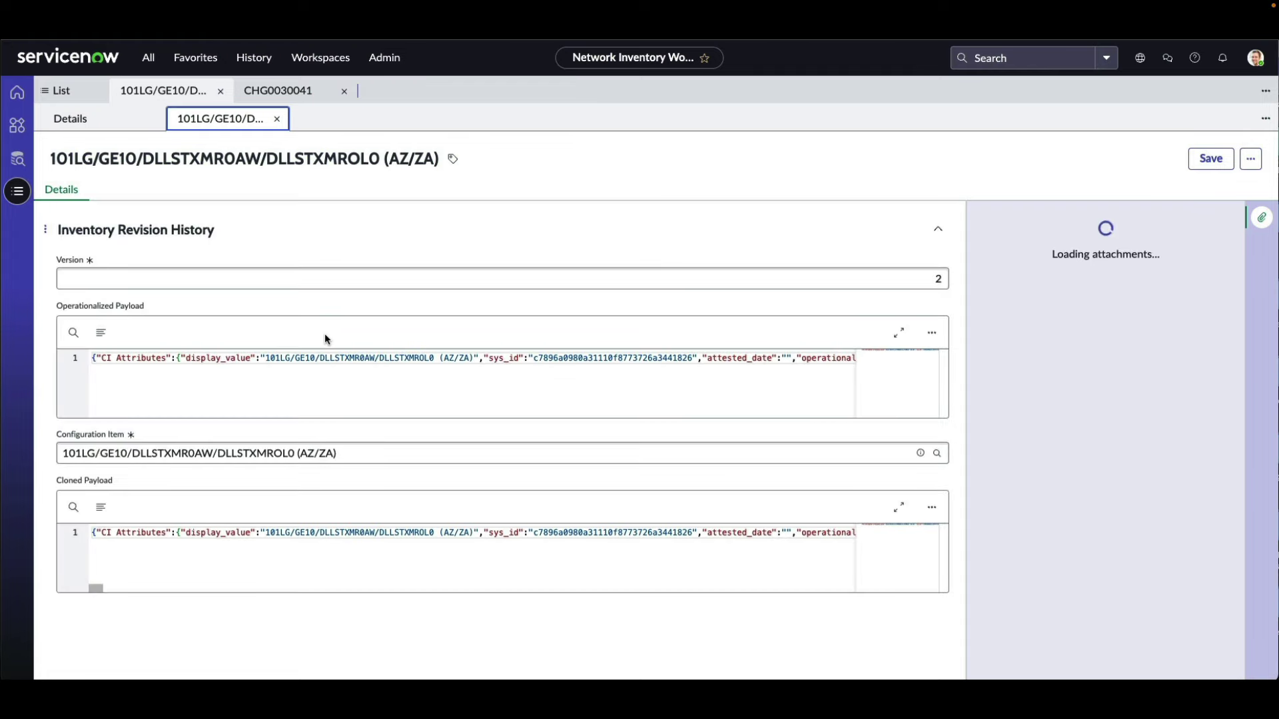
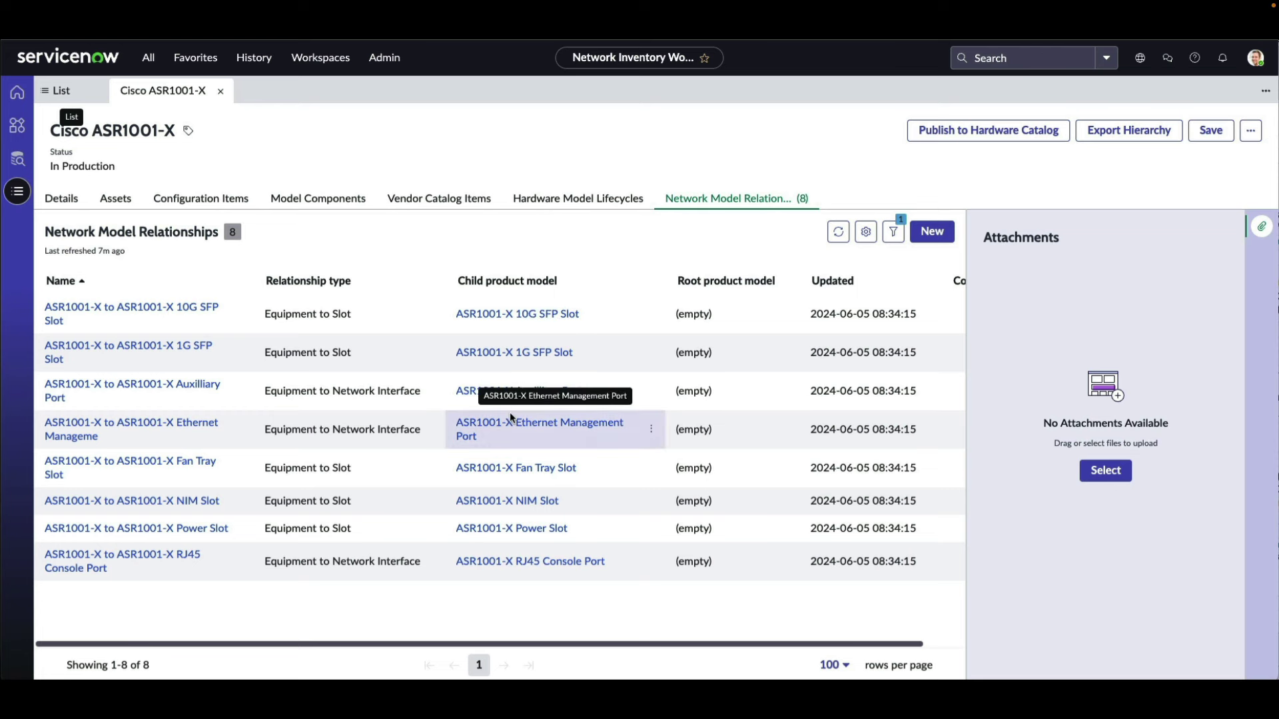
- Return to the workspace lists and view the Import Models and Import Templates lists
left_click(91, 91)
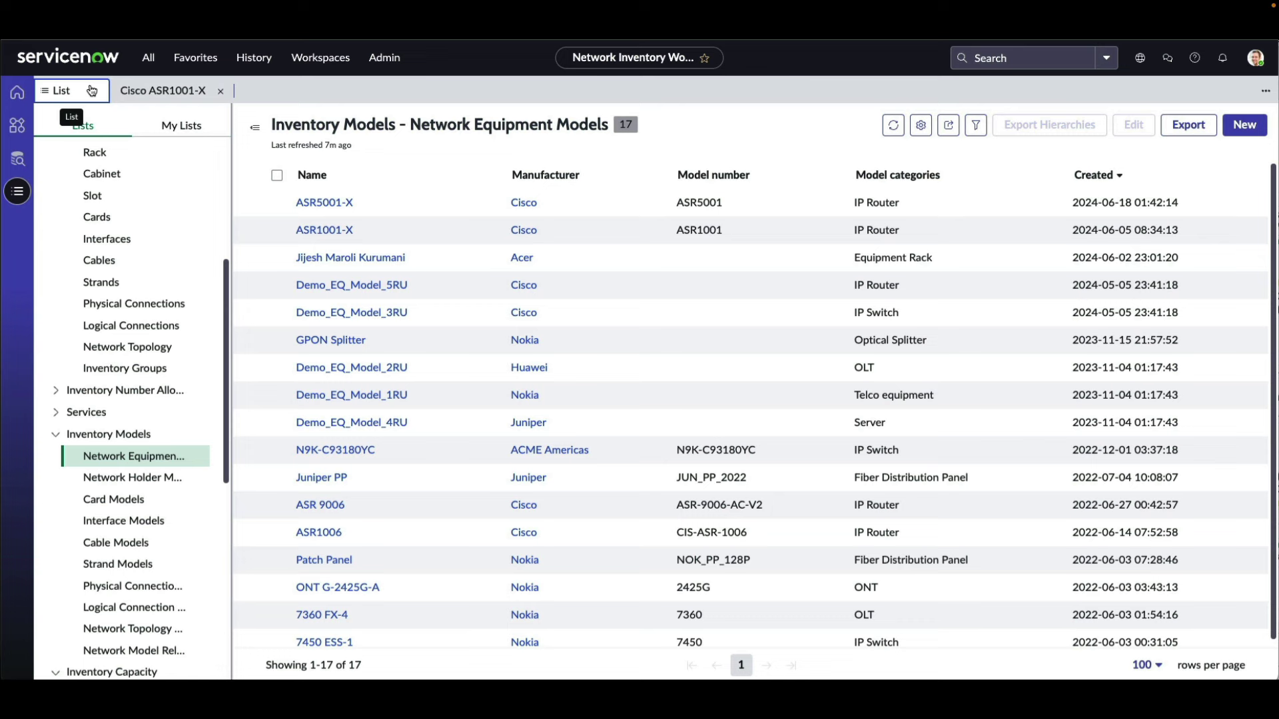
scroll(166, 566, "down", 1)
scroll(165, 566, "down", 5)
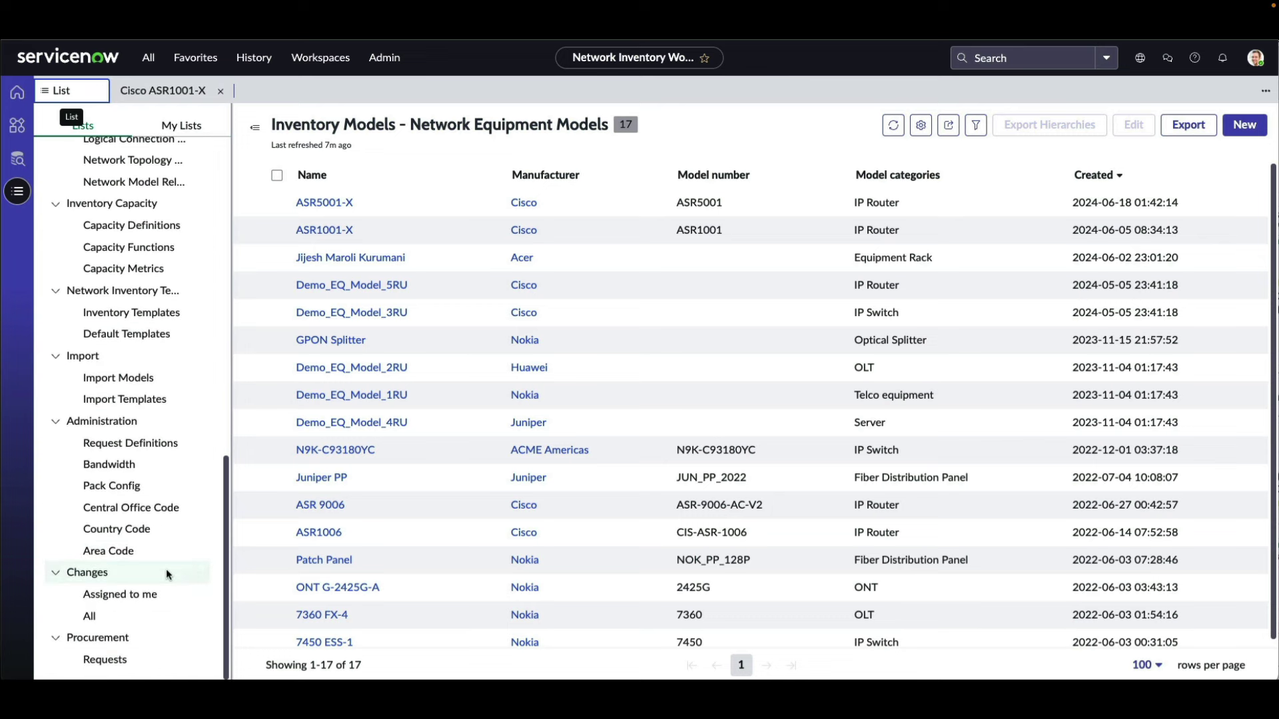
left_click(142, 377)
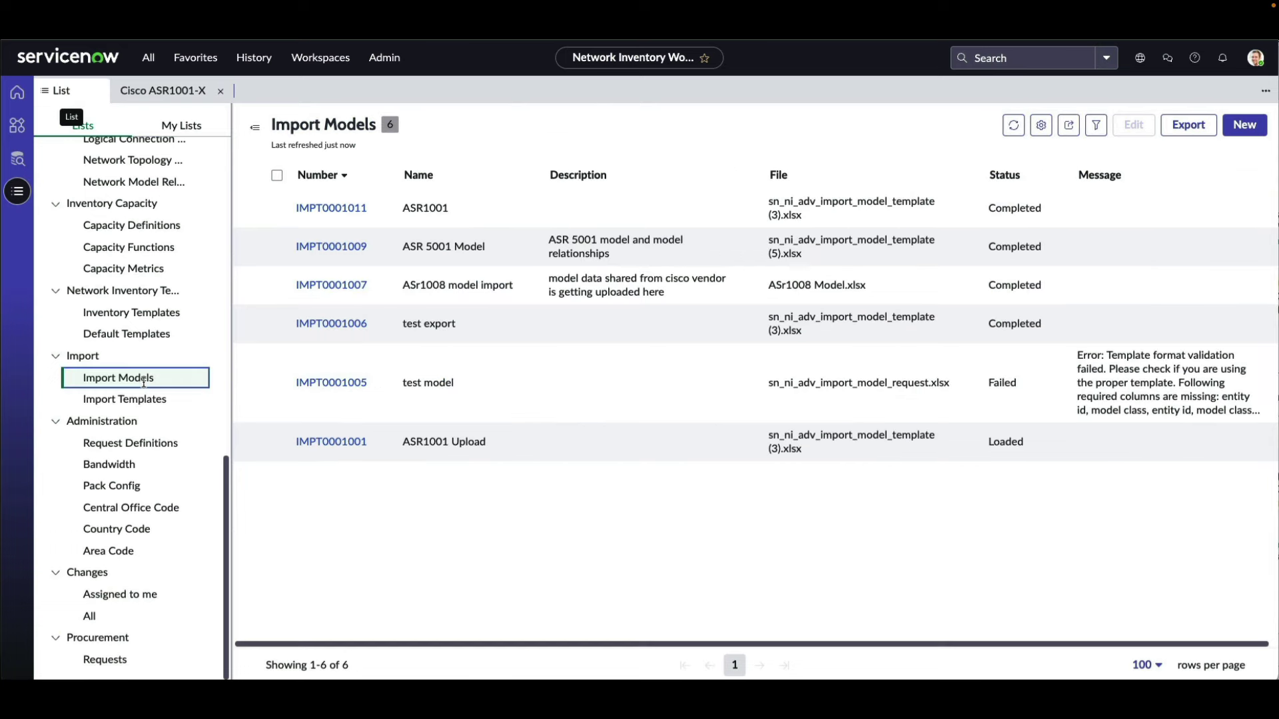
left_click(156, 397)
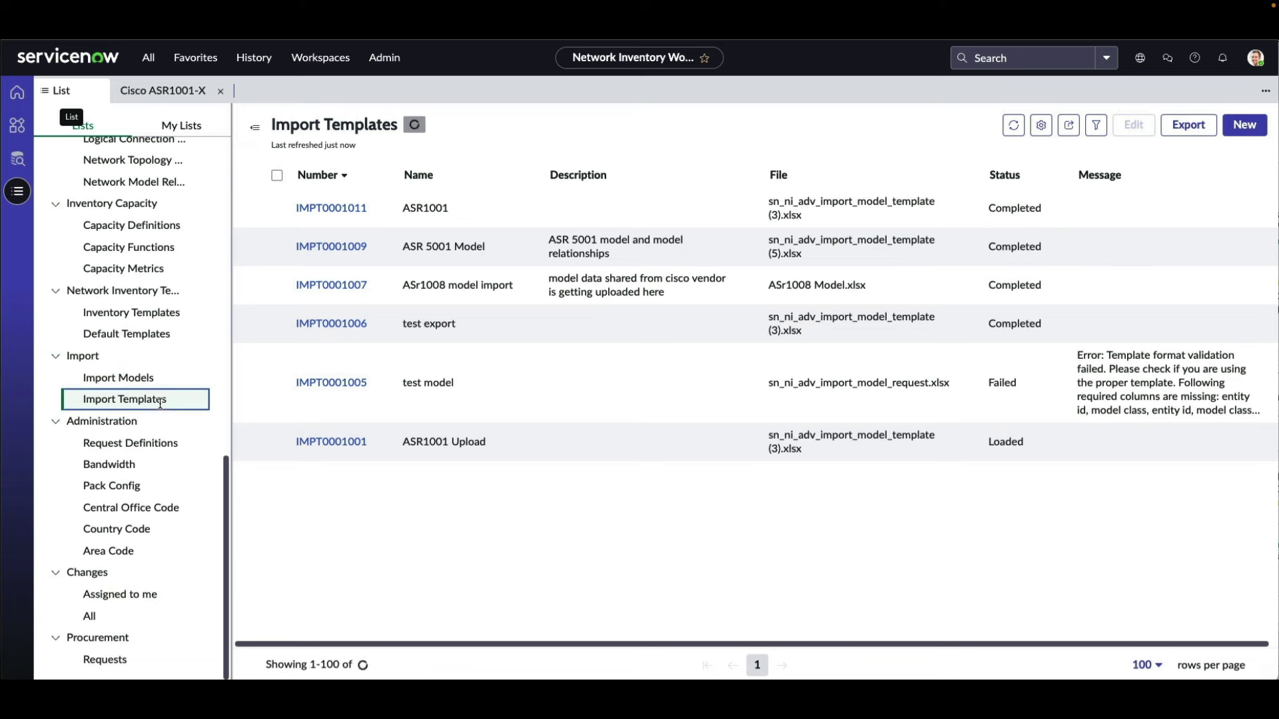
- Start a new import model request from the Import Models list and generate its Excel template
left_click(150, 377)
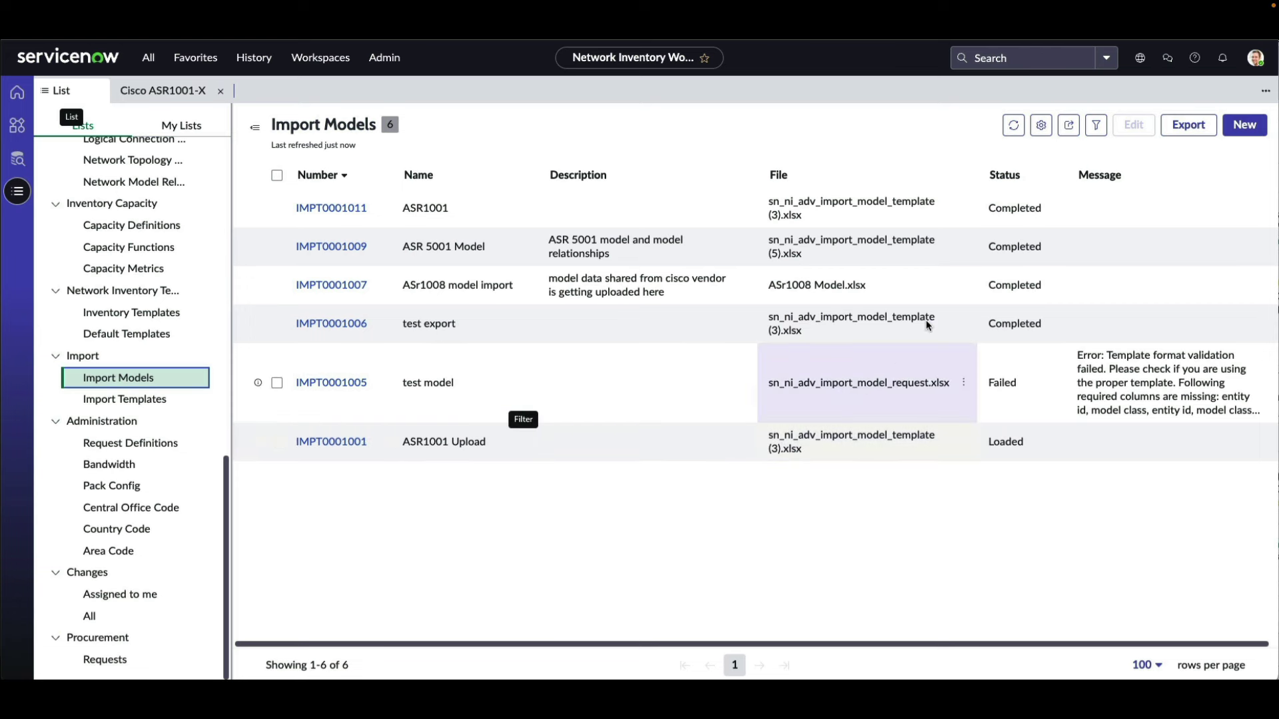
left_click(1254, 126)
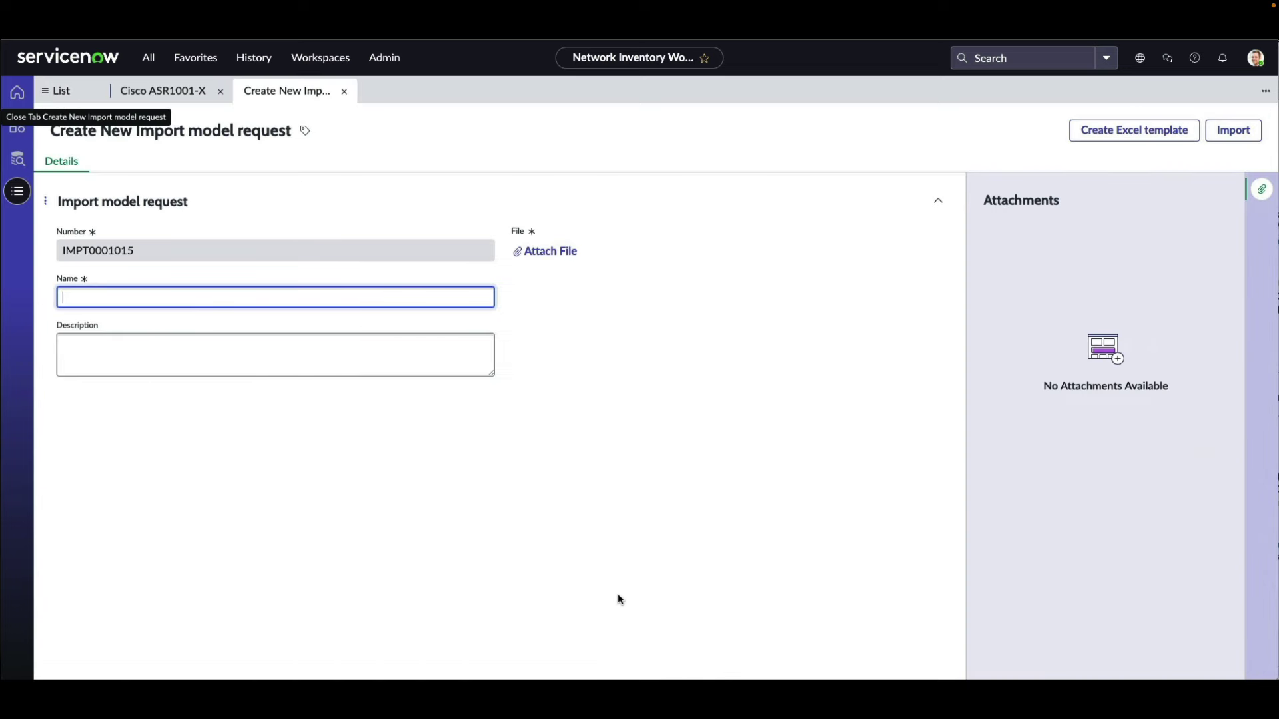
left_click(1099, 131)
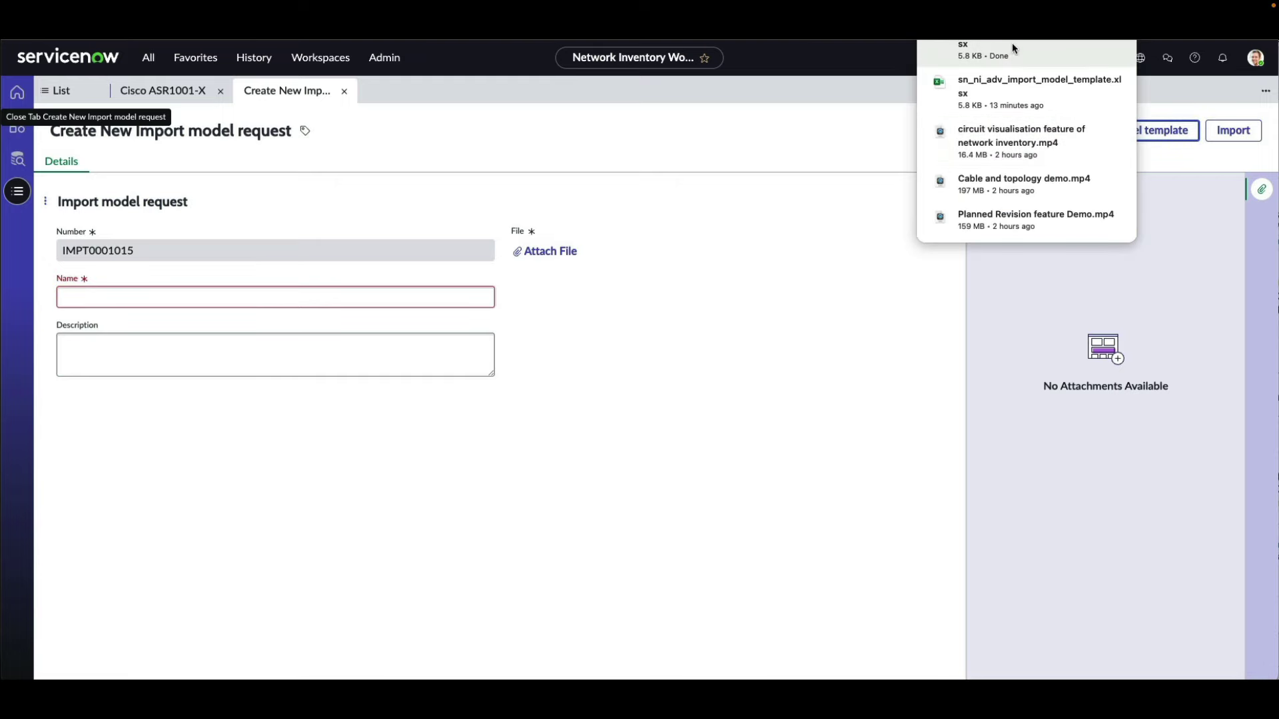
- Switch to Finder and open the newest sn_ni_adv_import_model_template.xlsx from the Downloads folder
mouse_move(526, 669)
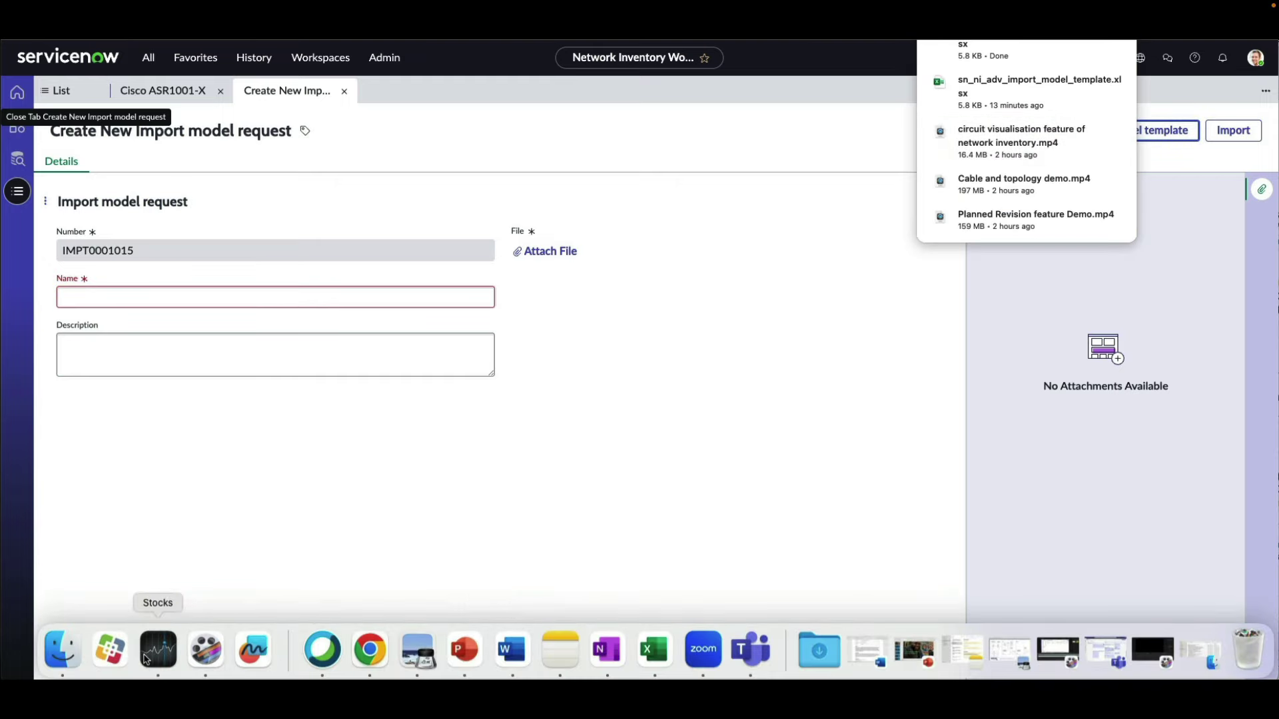
left_click(59, 649)
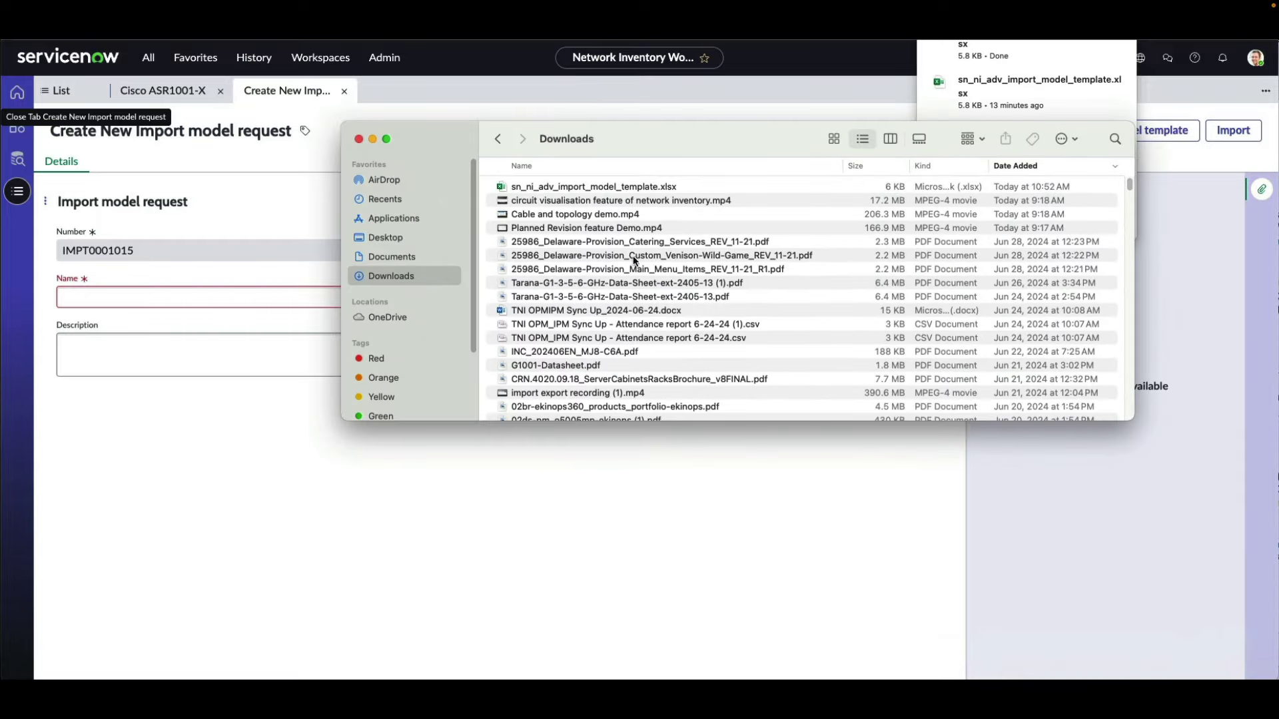
left_click(645, 187)
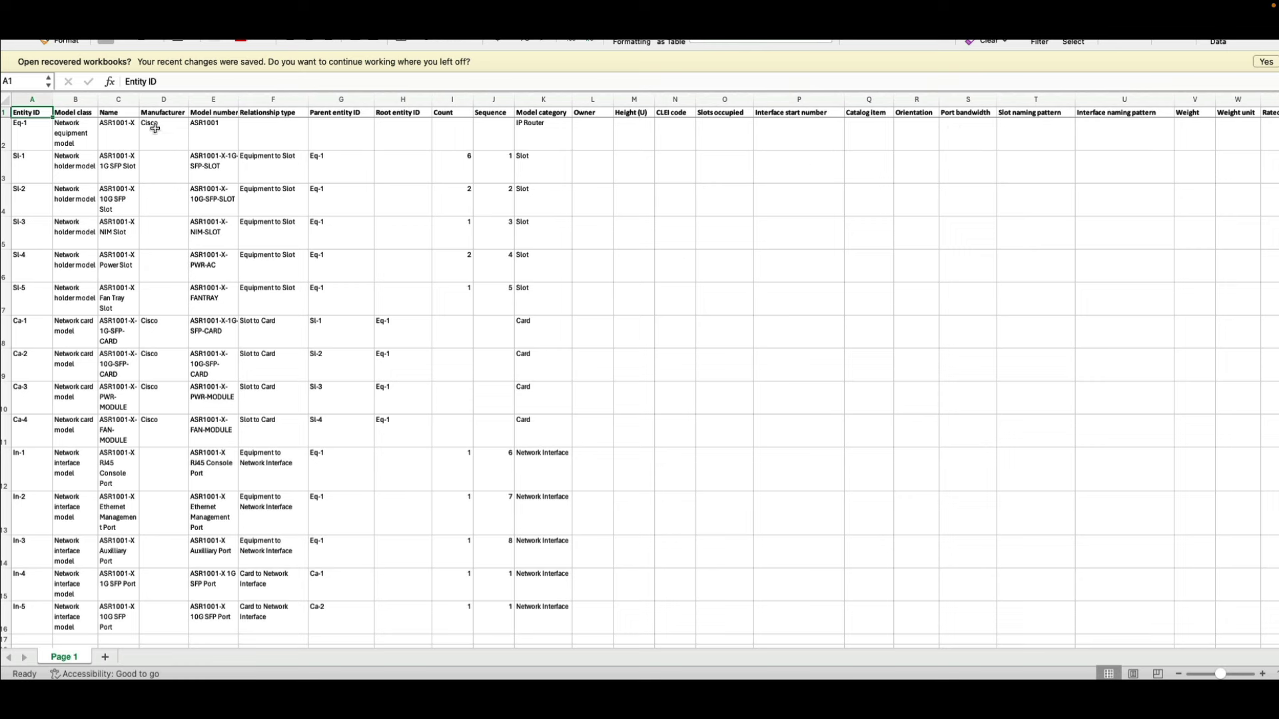
- Replace every ASR1001 with ASR6001 in the Name, Manufacturer and Model number cells of all model rows
left_click_drag(124, 129, 209, 630)
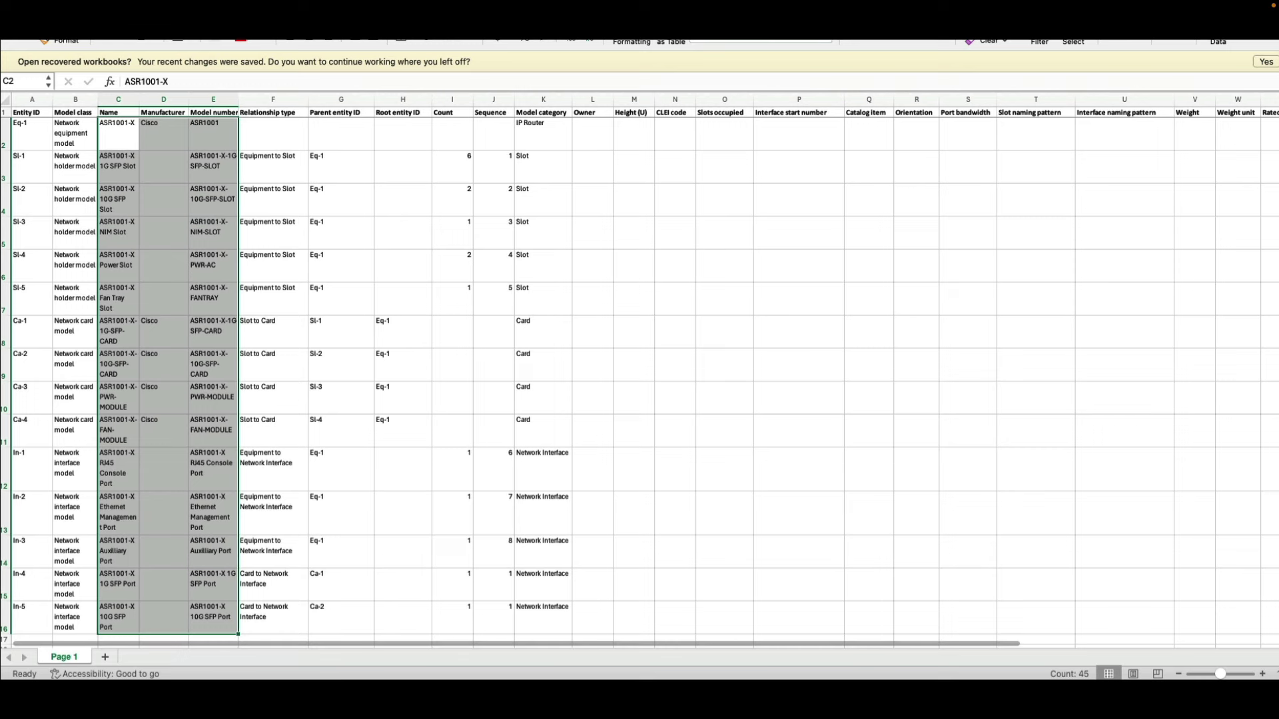
left_click(1072, 40)
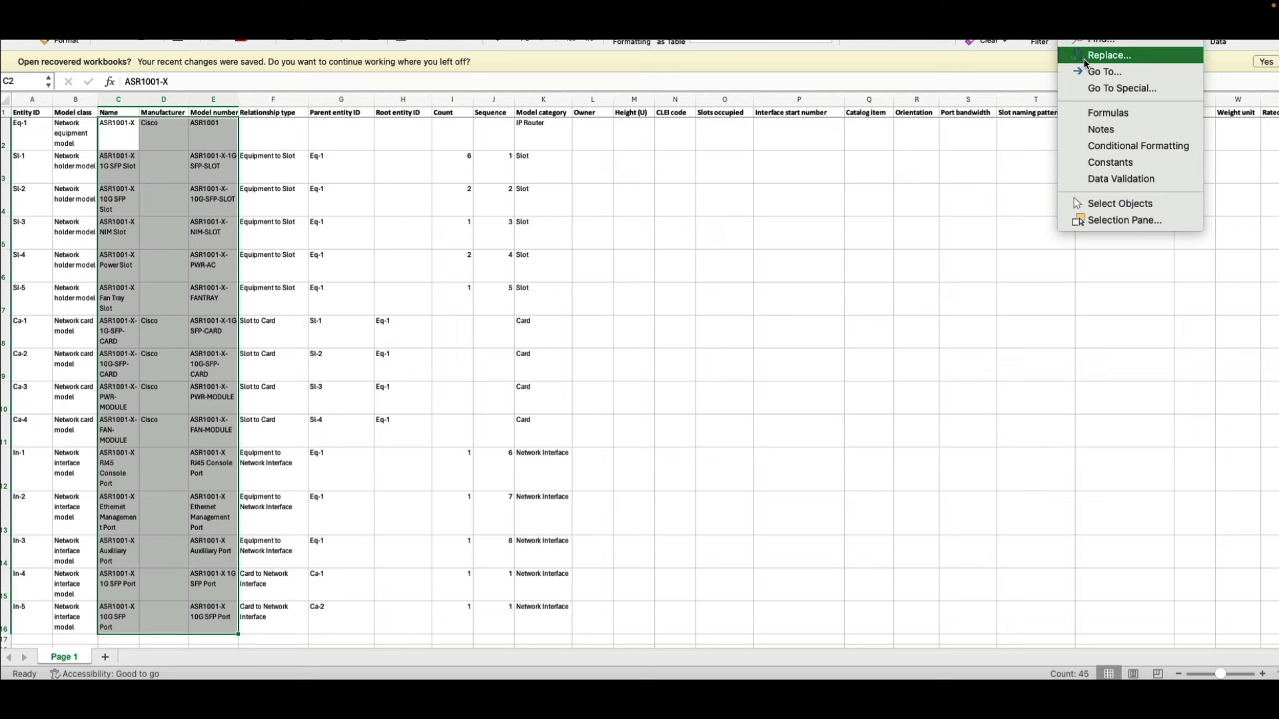
left_click(1107, 55)
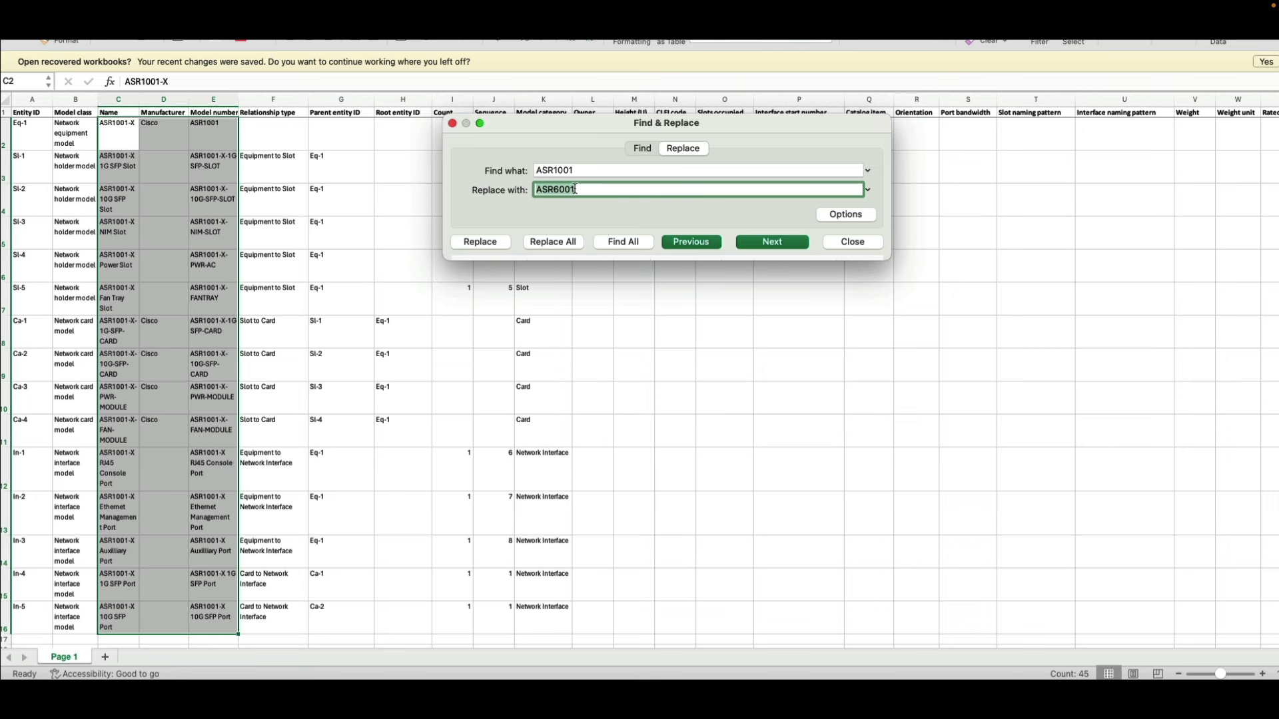
left_click(565, 244)
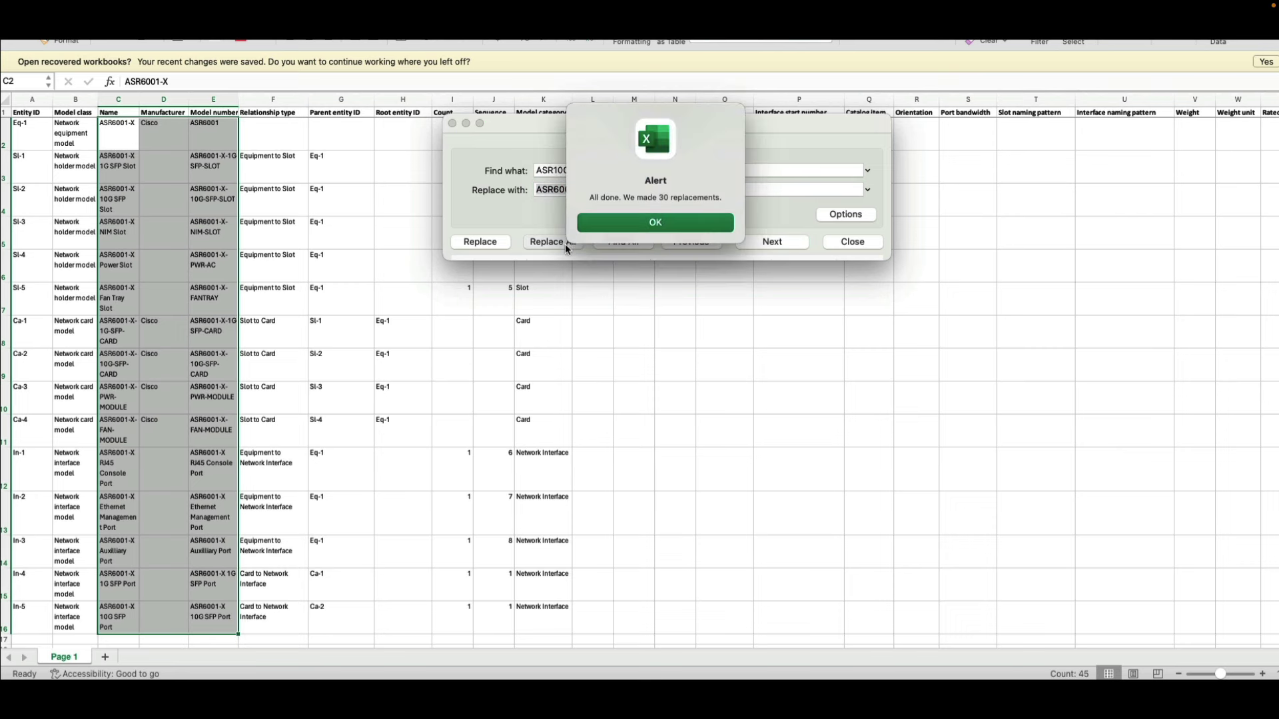
left_click(659, 222)
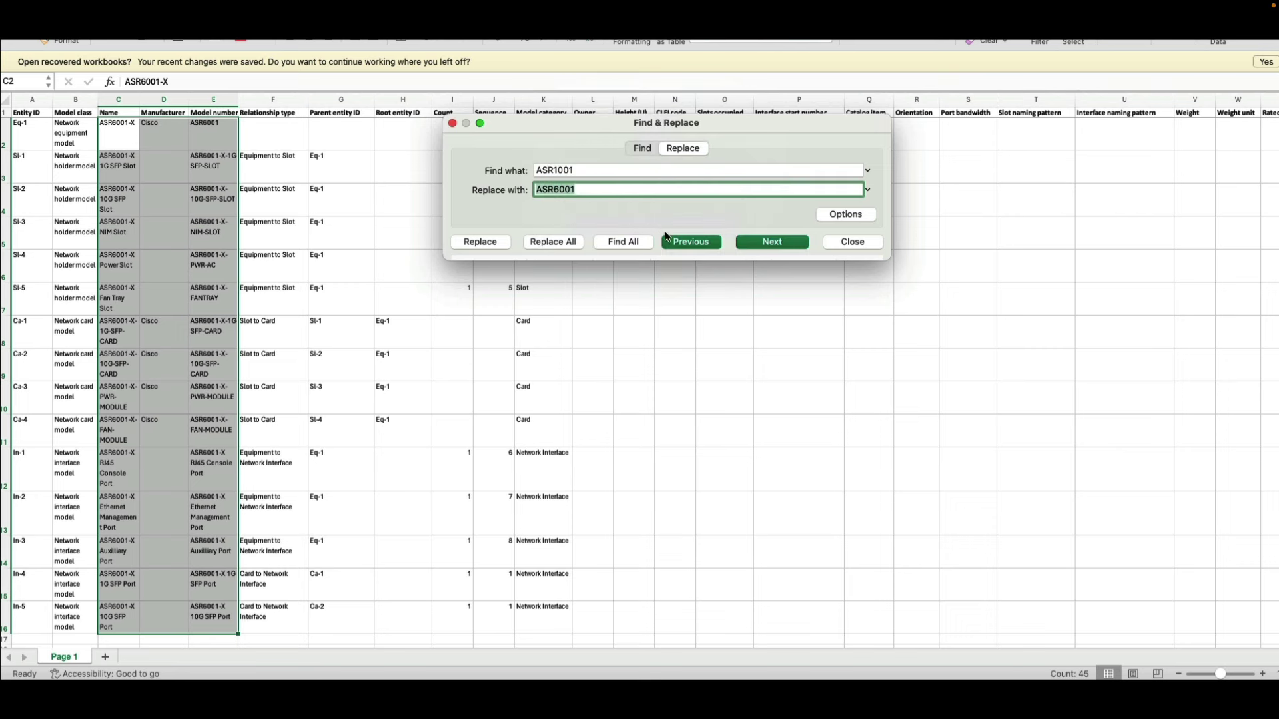
left_click(859, 242)
left_click(247, 354)
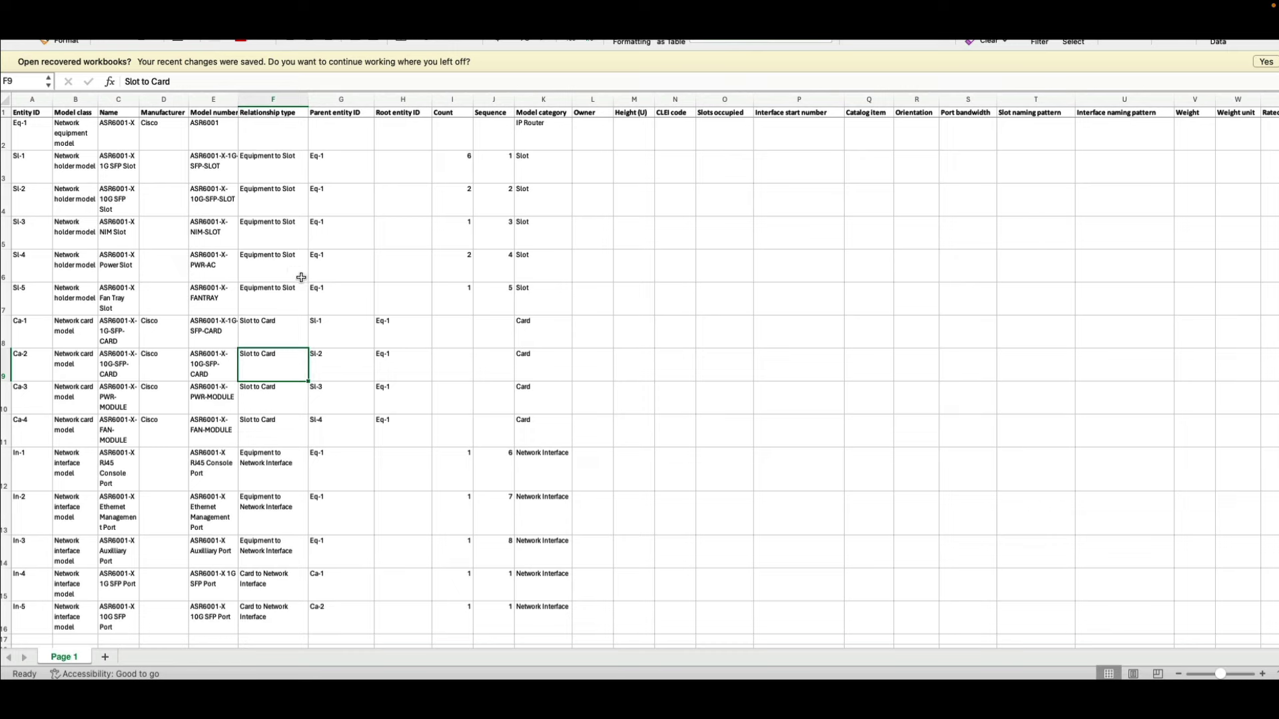
- Switch back to Chrome, name the import model request "ASR6001 Model" and attach sn_ni_adv_import_model_template.xlsx from Downloads
key("super+Tab")
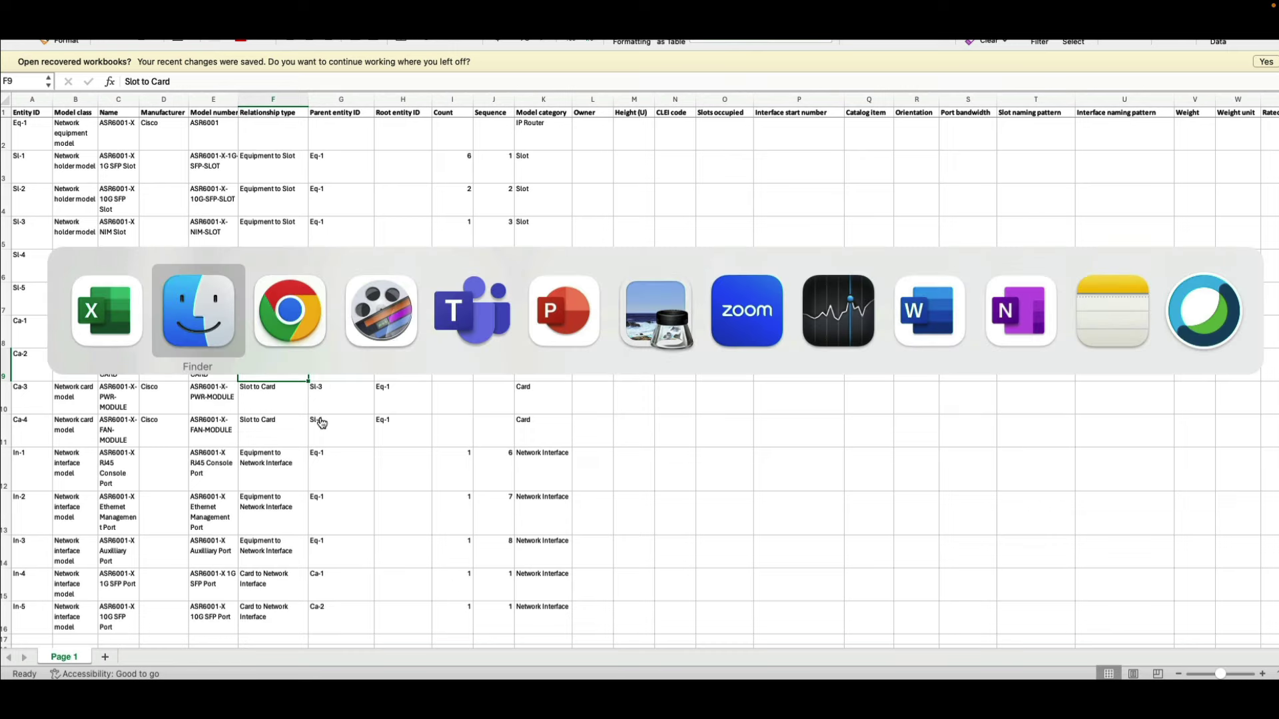
key("super+Tab")
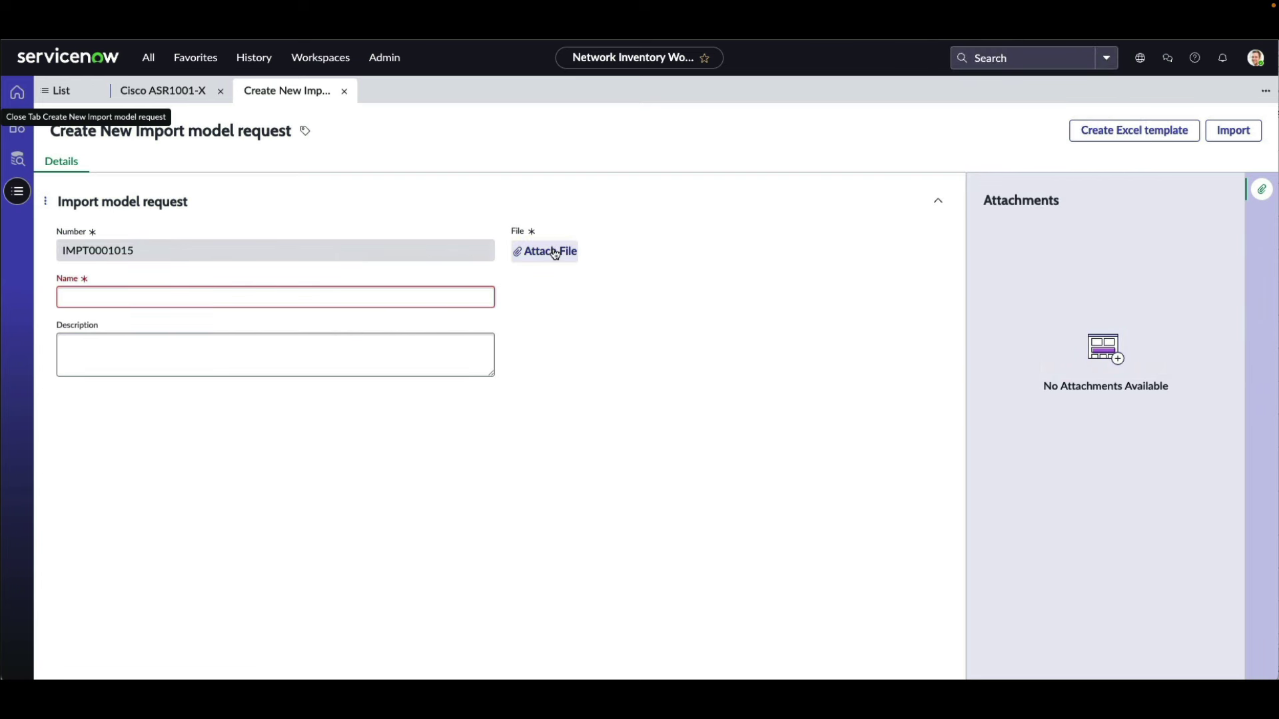
left_click(292, 296)
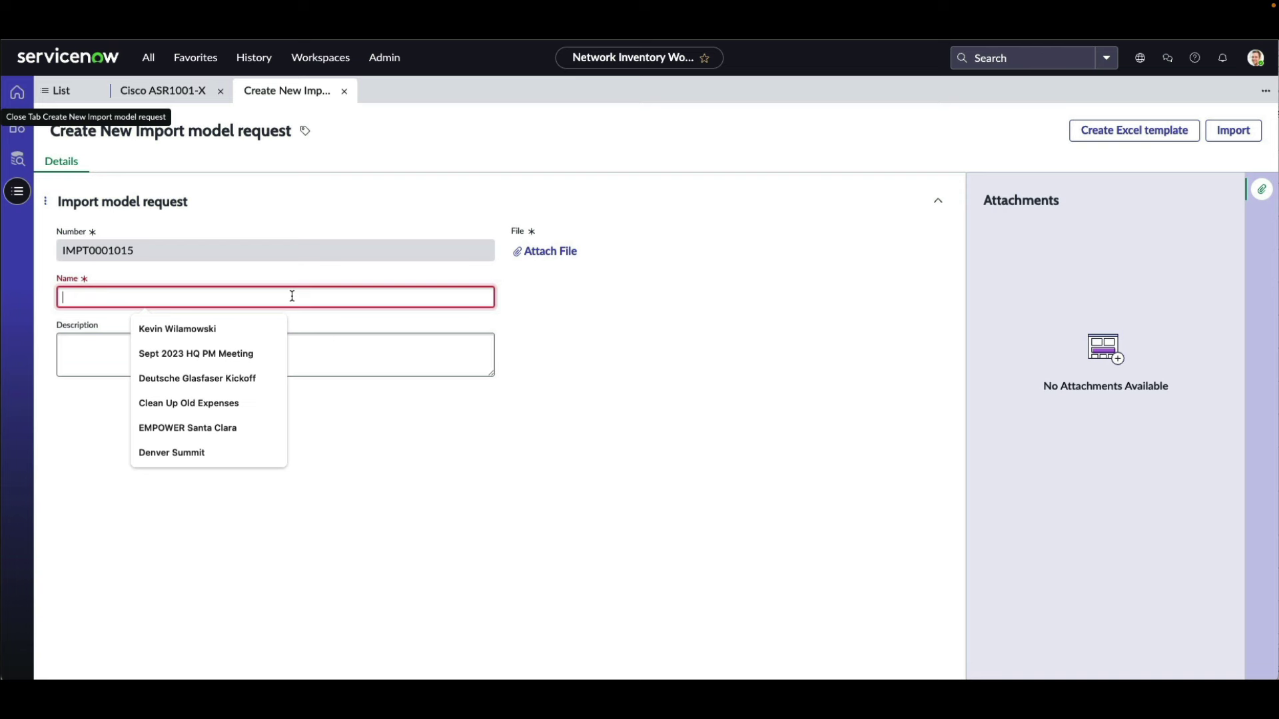
type("ASR")
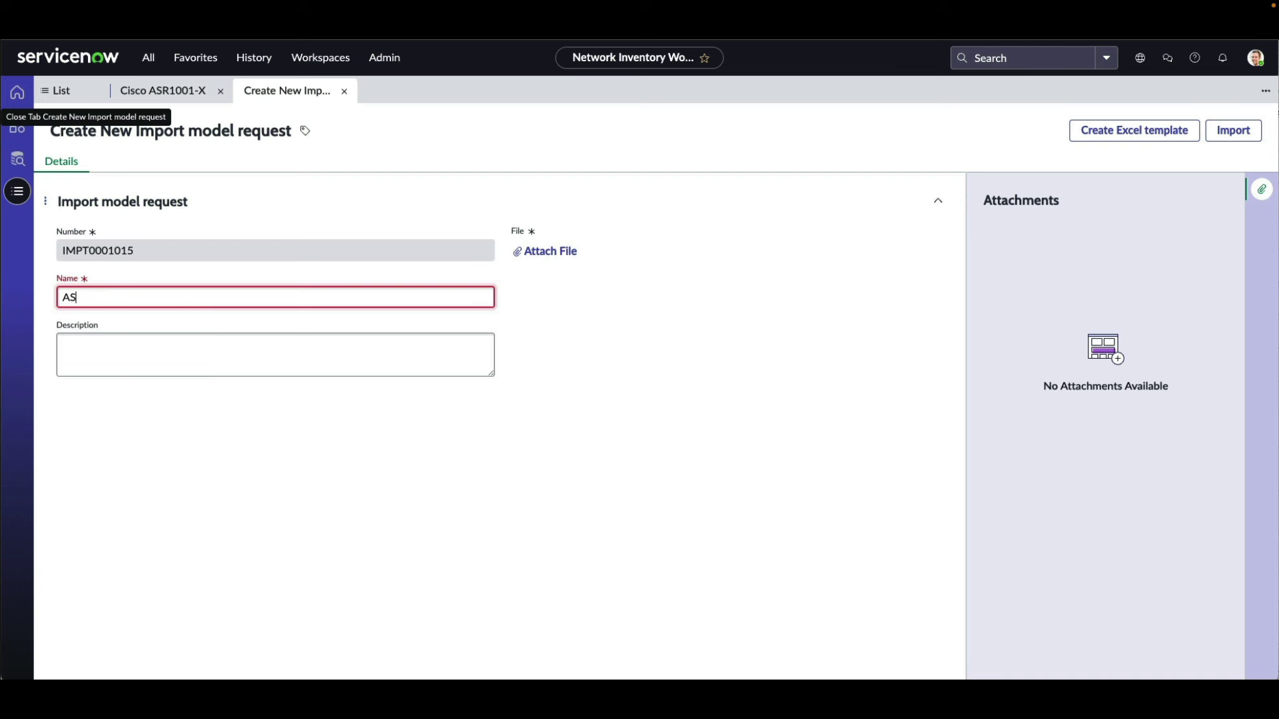
type("6001 Model")
left_click(551, 252)
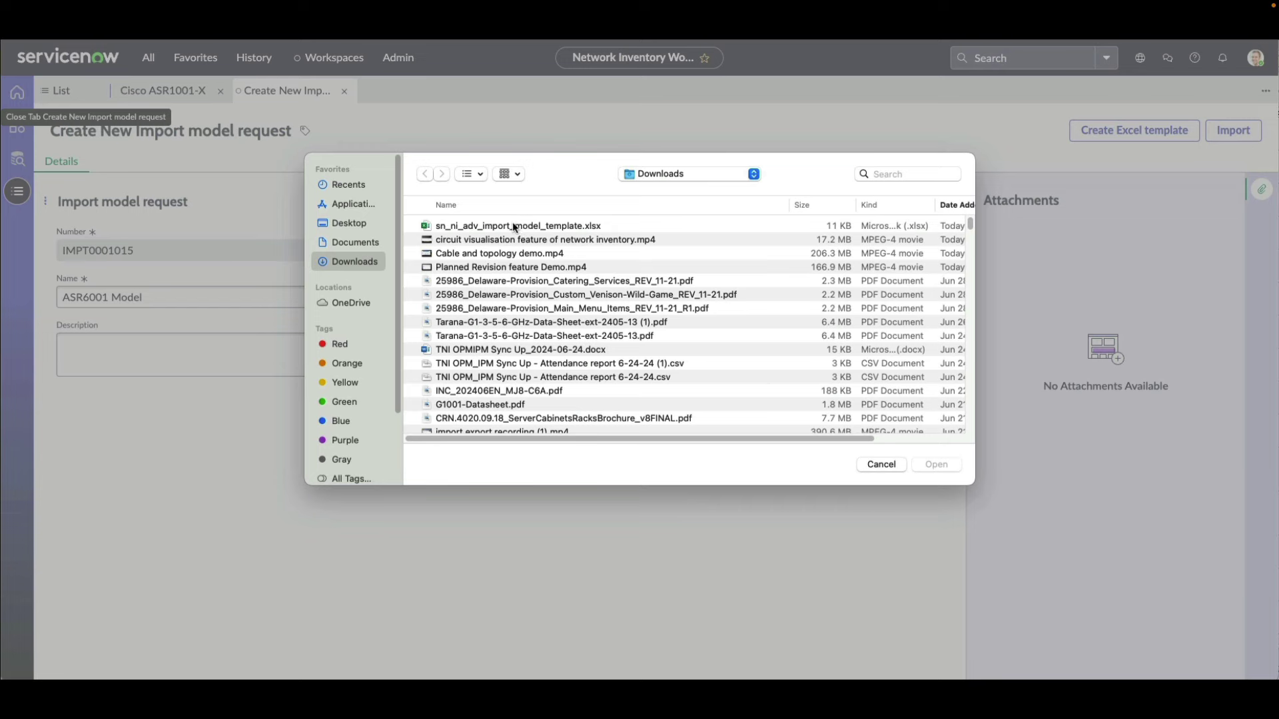
left_click(515, 228)
left_click(936, 464)
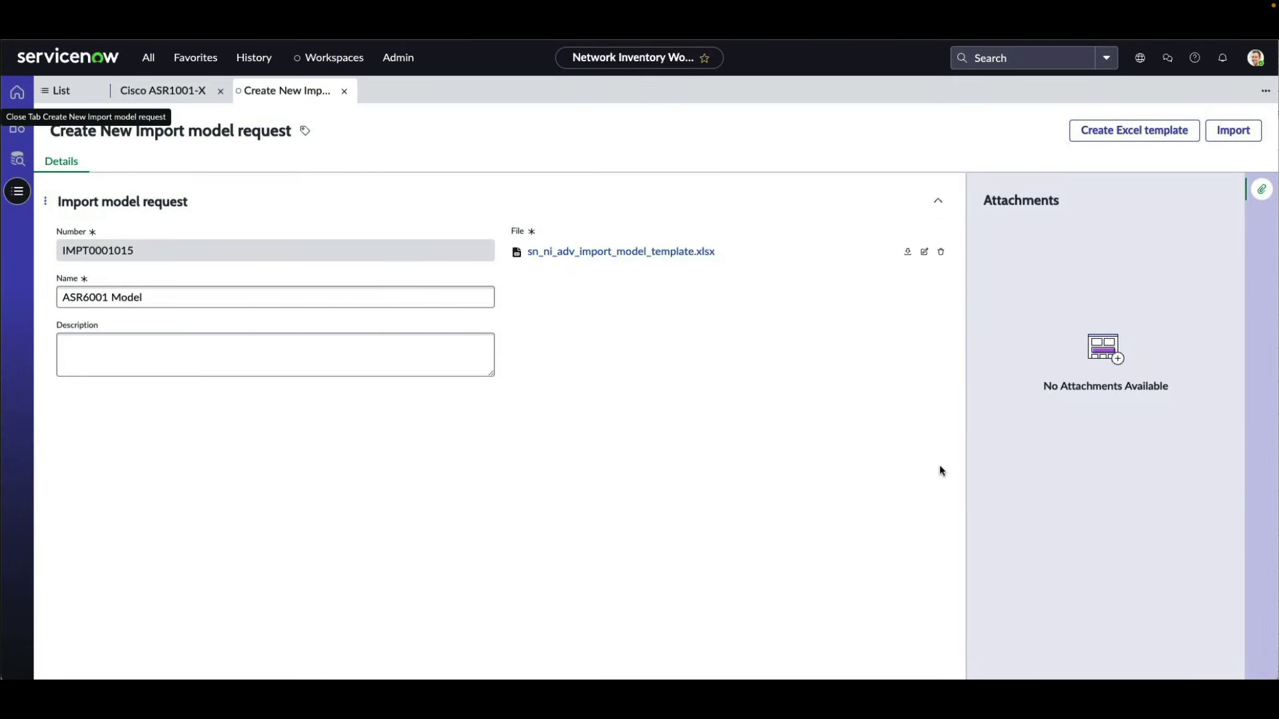
- Import the attached model file, dismiss the progress notice and reload the request form
left_click(1233, 130)
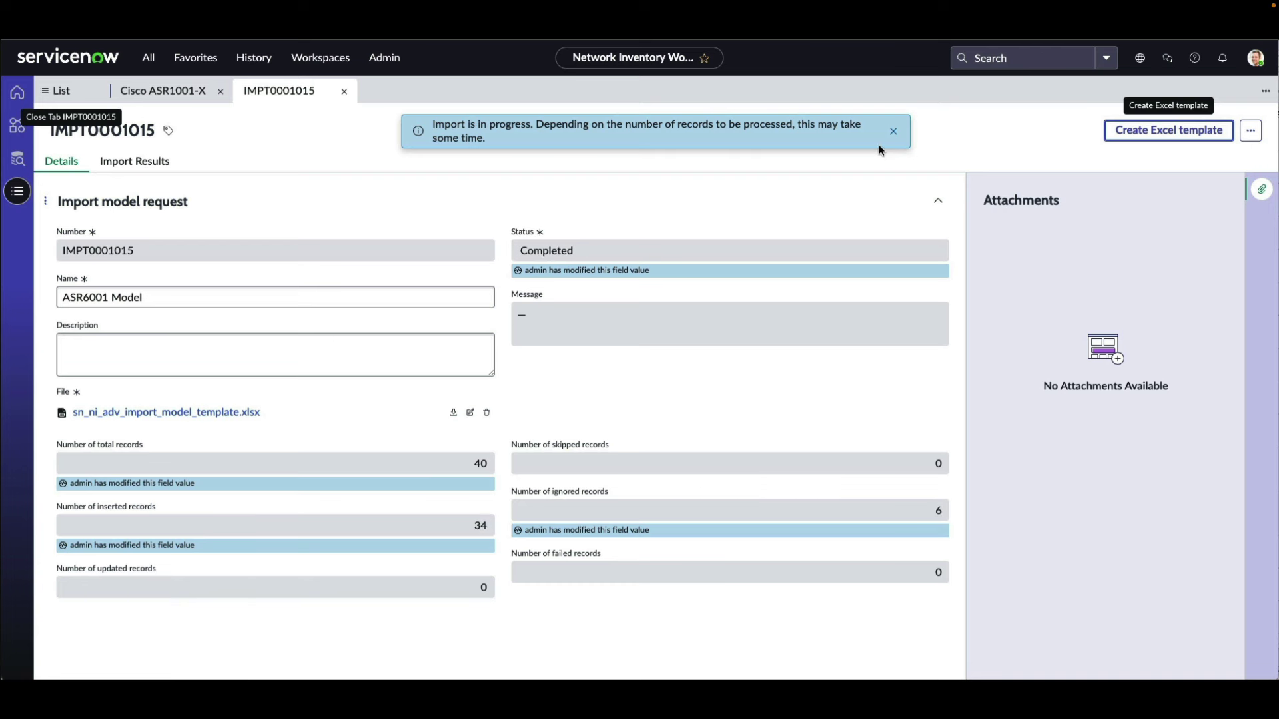
left_click(893, 132)
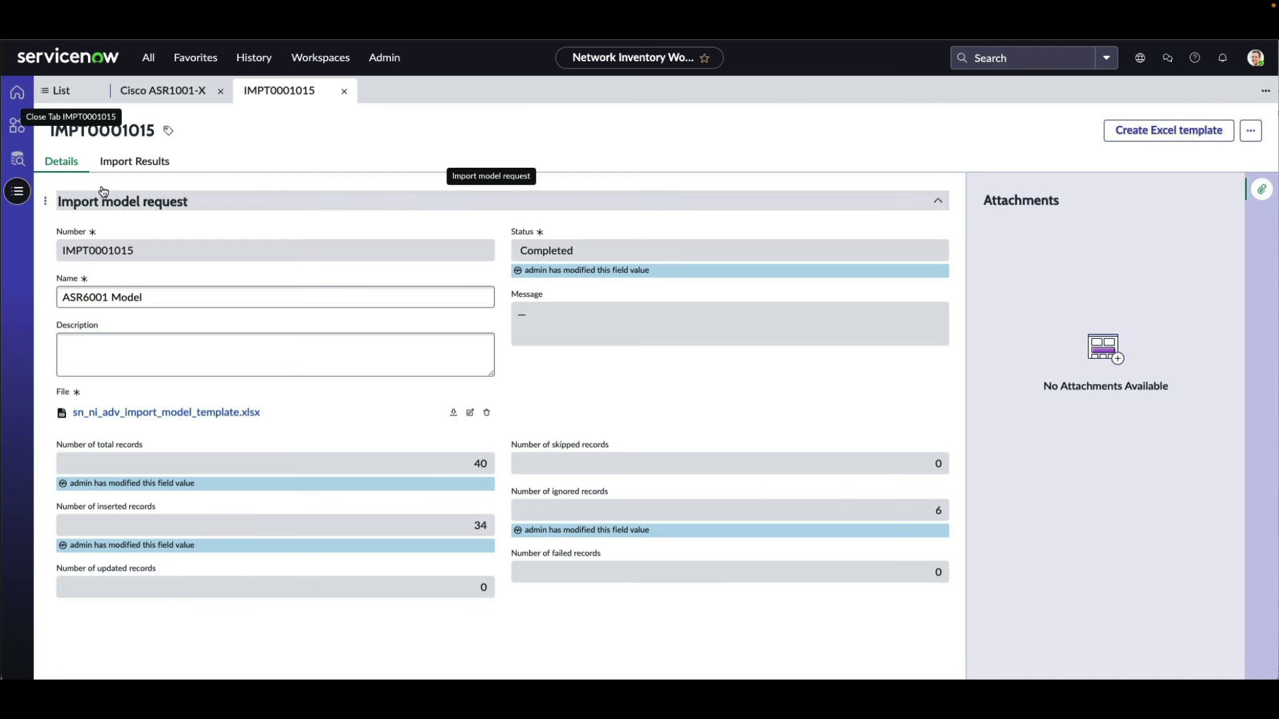
left_click(45, 202)
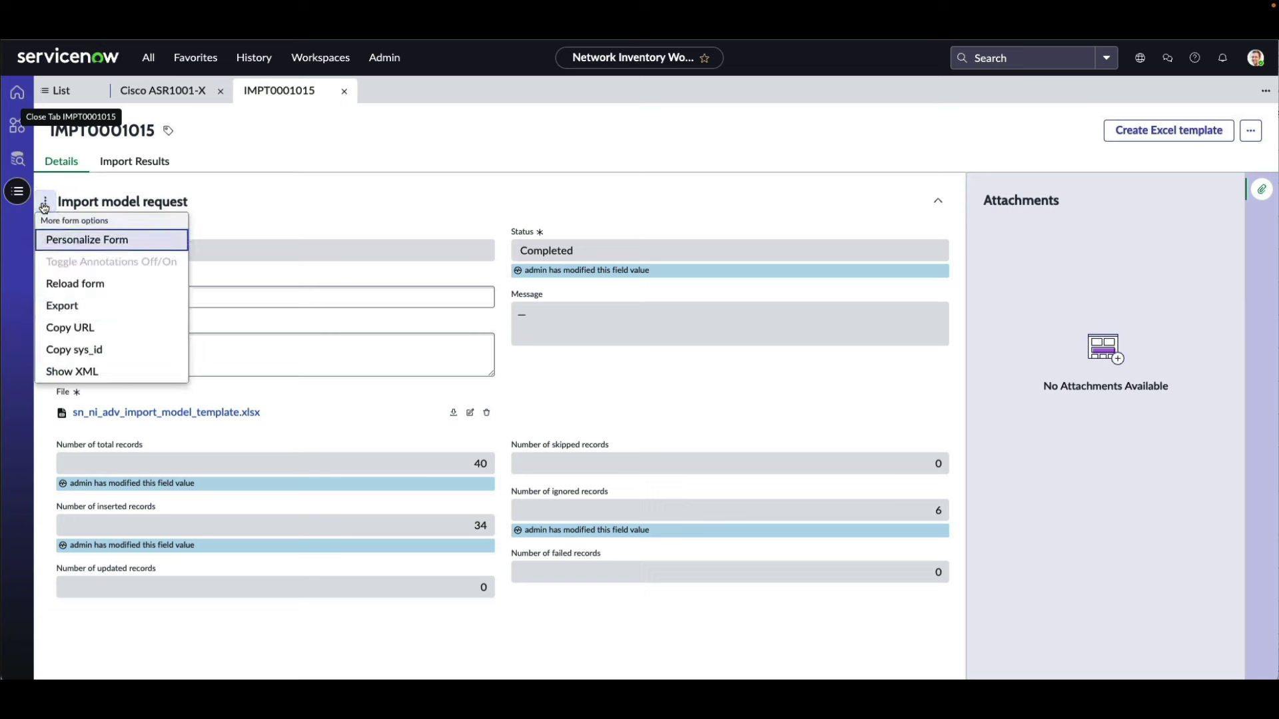
left_click(75, 283)
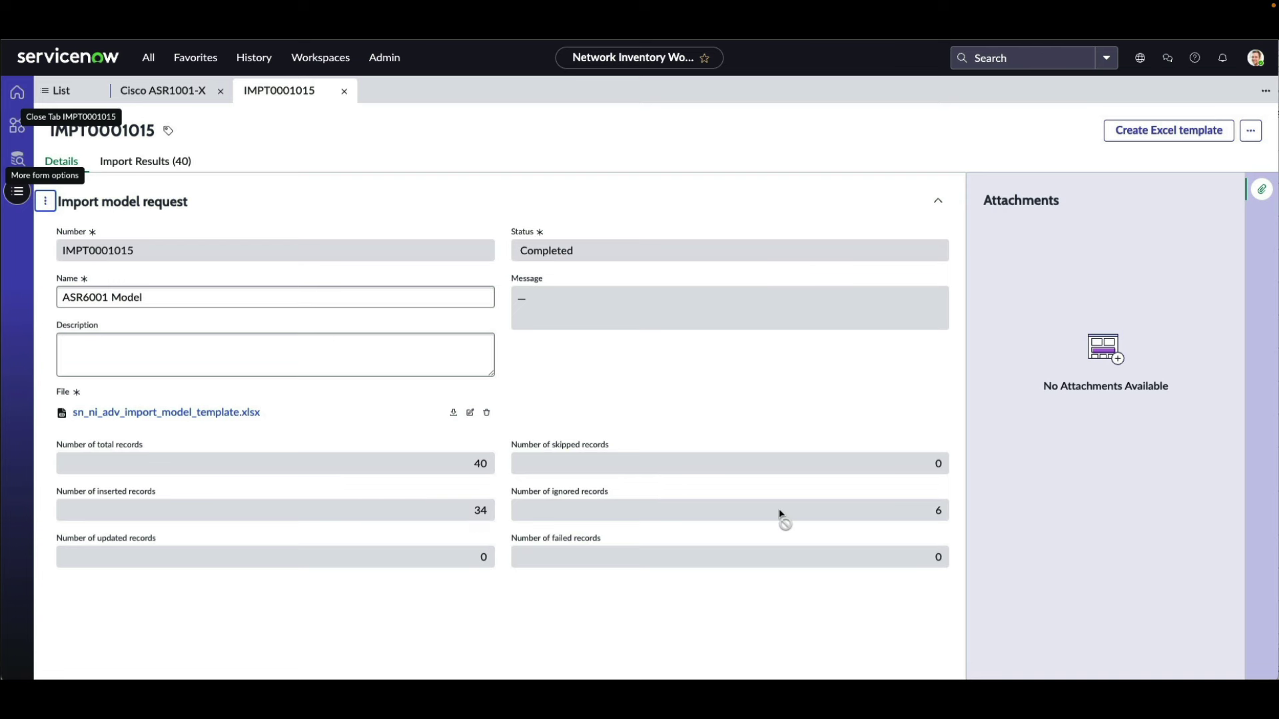
- Close the Cisco ASR1001-X record and list the Network Equipment Models
left_click(182, 91)
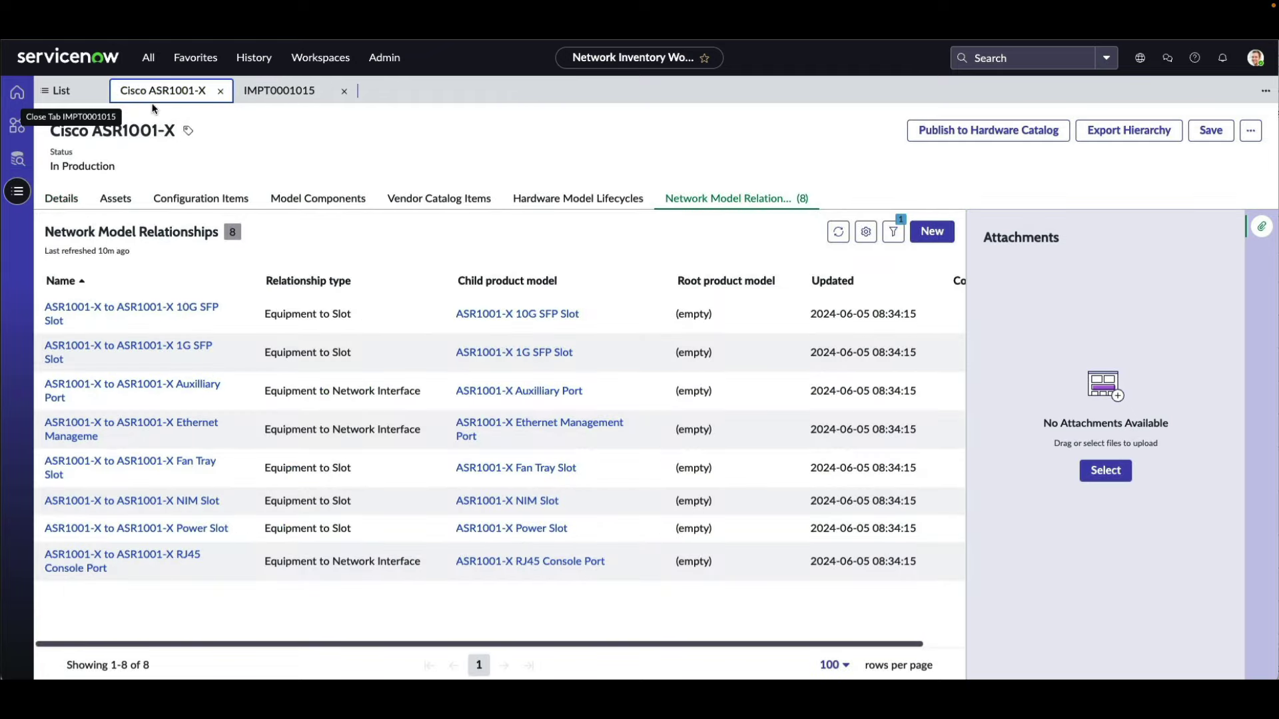
left_click(220, 91)
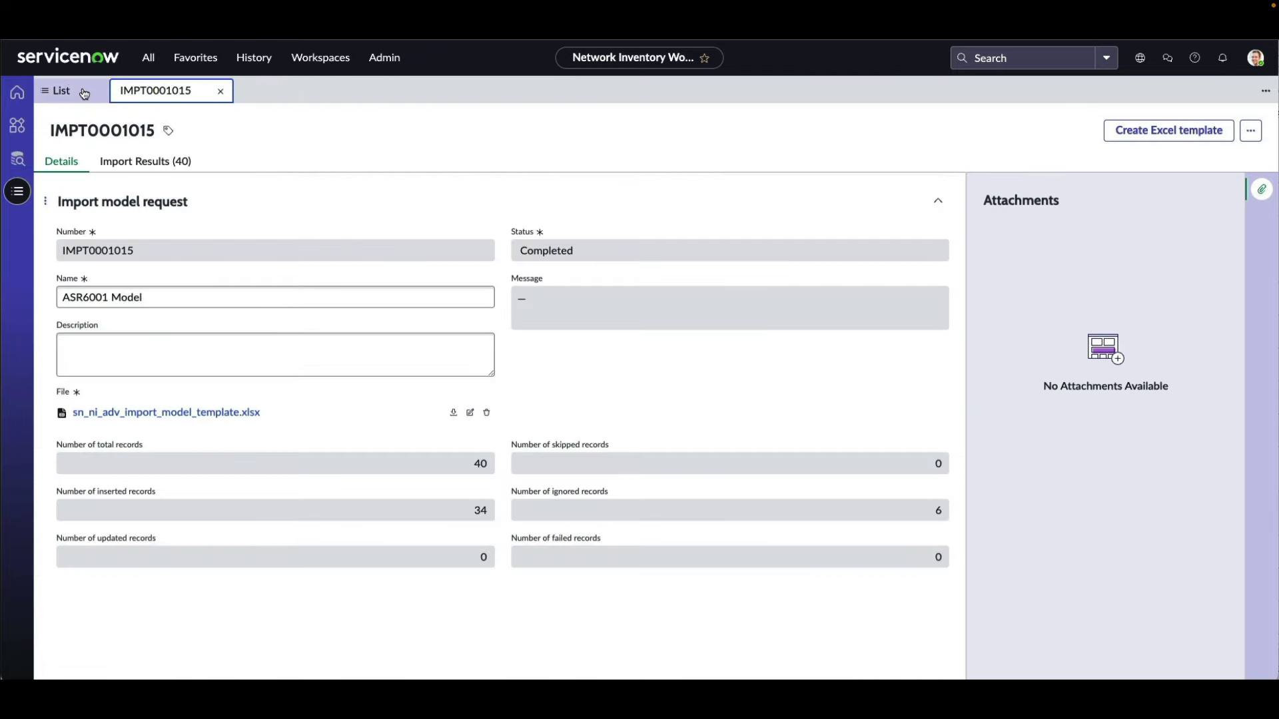
left_click(60, 90)
scroll(160, 293, "up", 5)
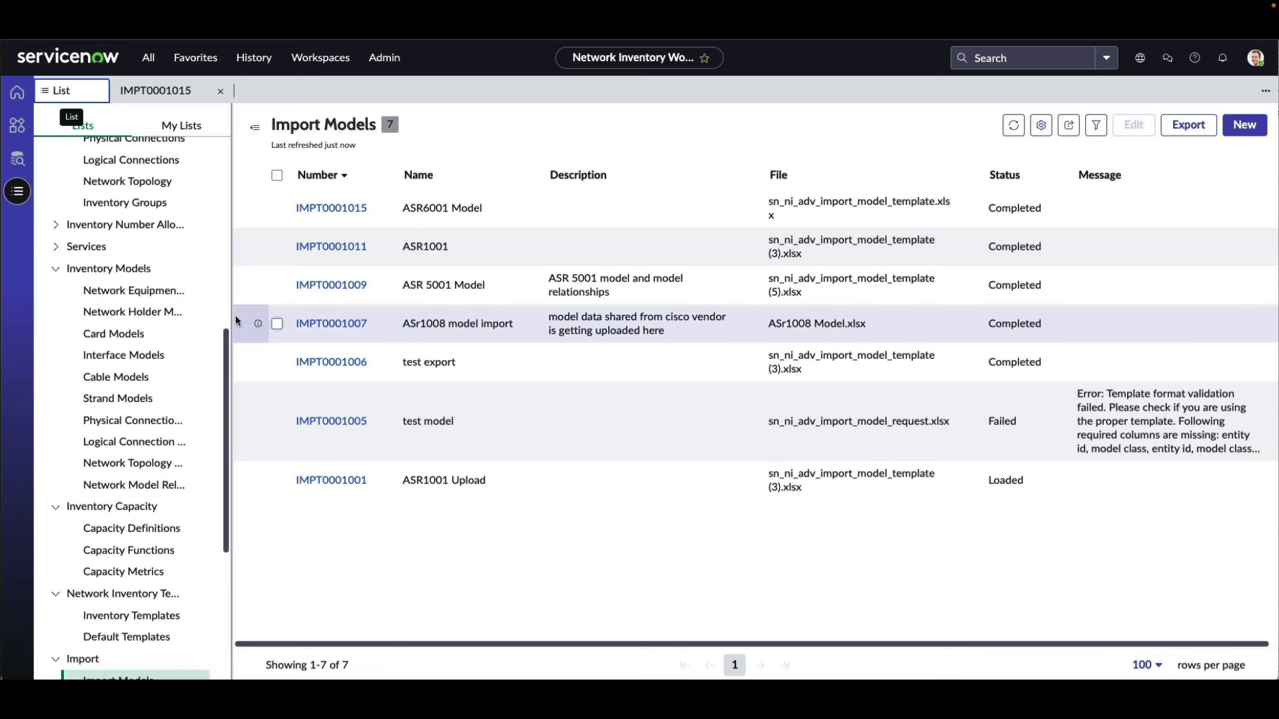
left_click(153, 291)
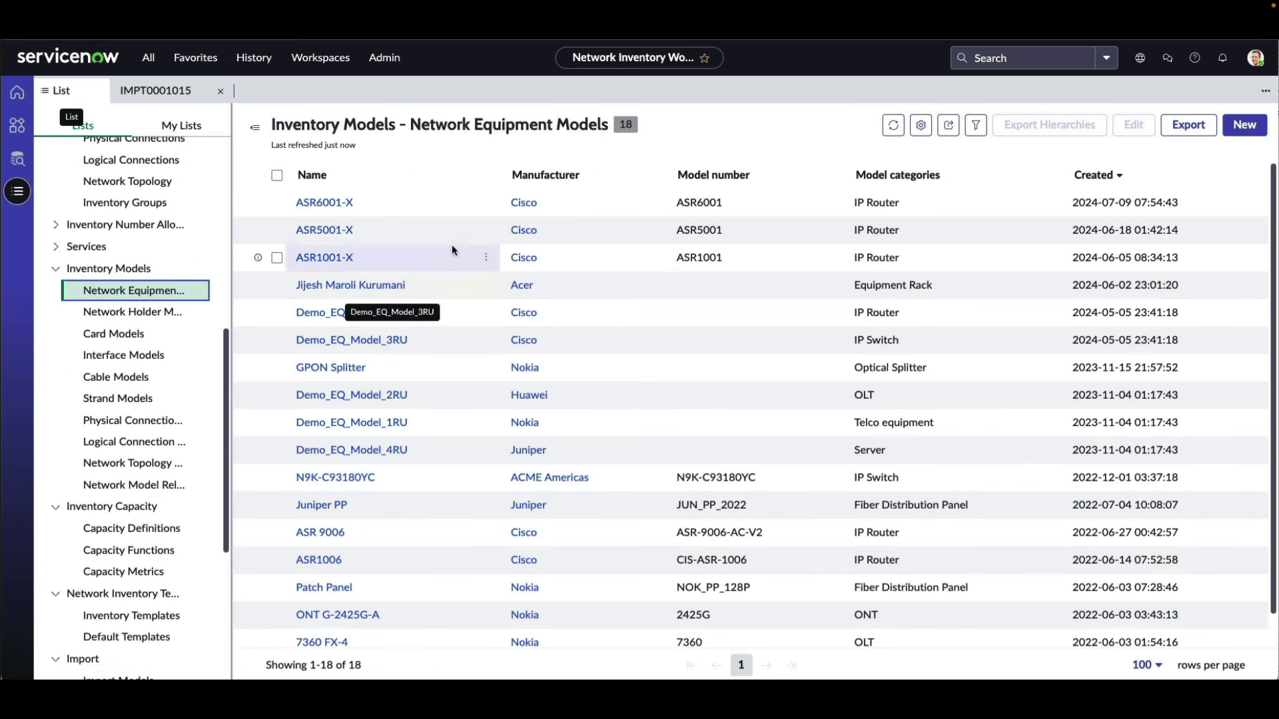
- Open the ASR6001-X equipment model and view its details and network model relationships
left_click(324, 204)
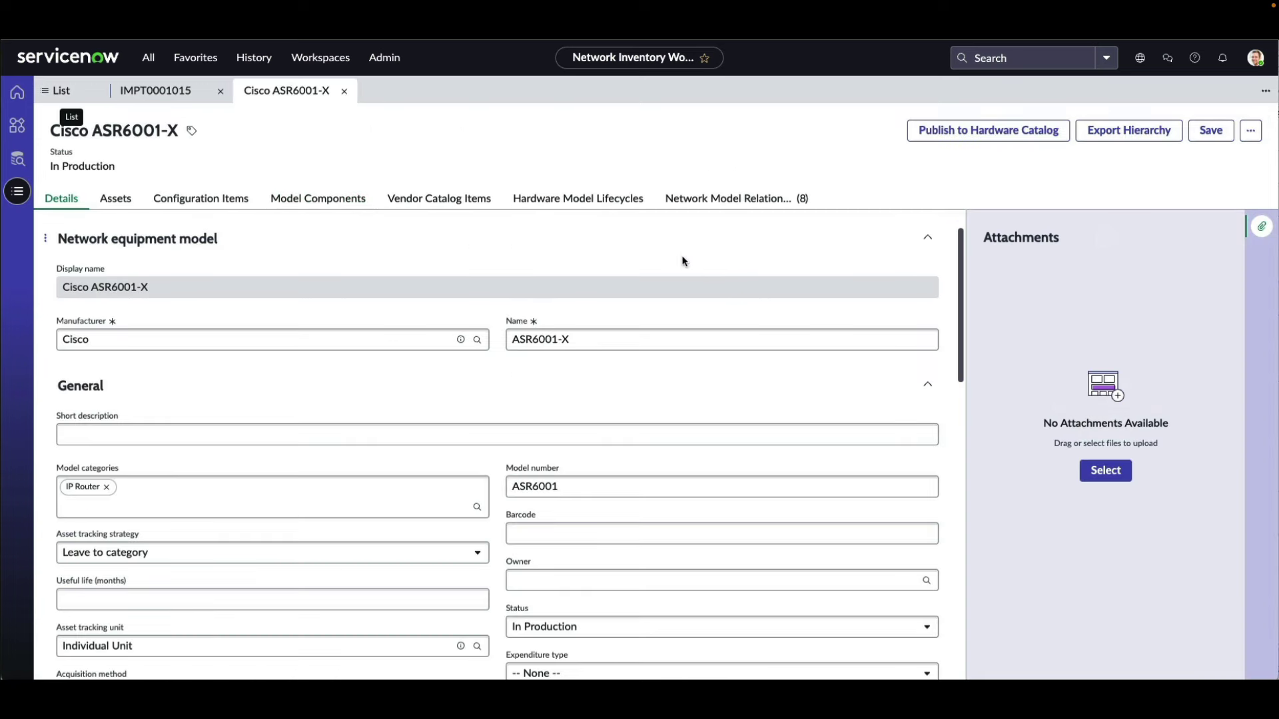
left_click(373, 501)
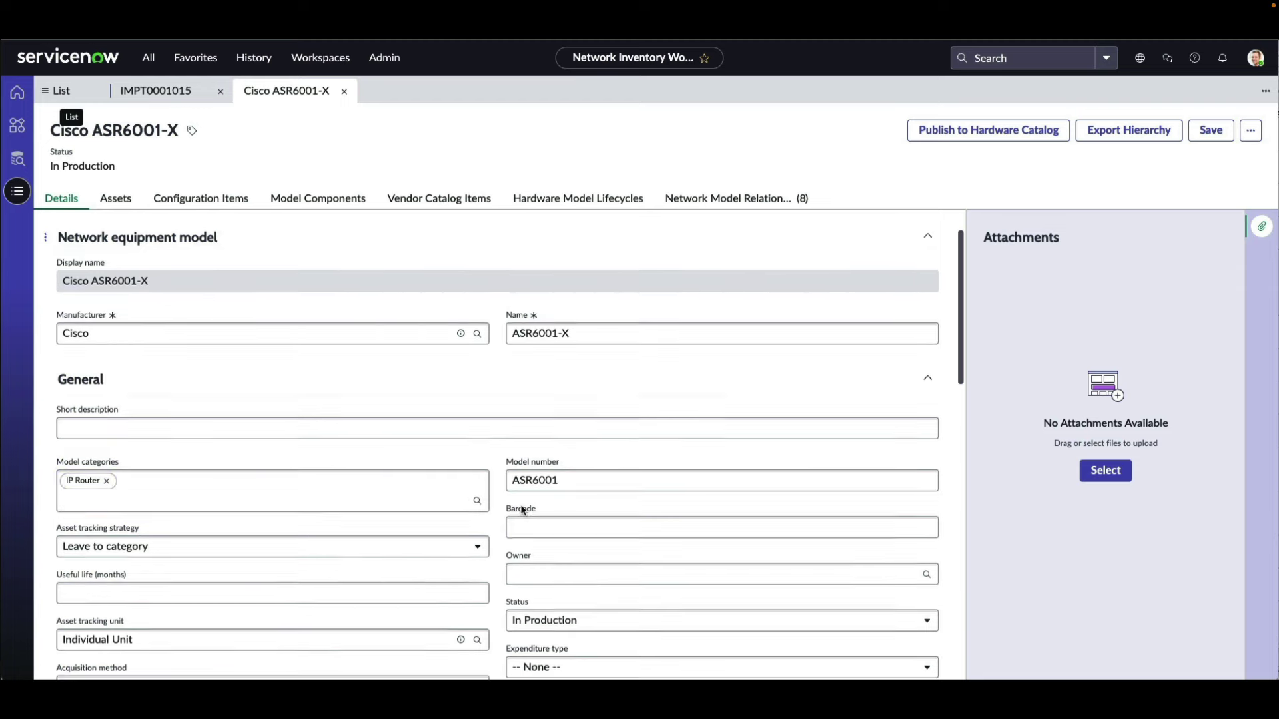
scroll(500, 501, "down", 2)
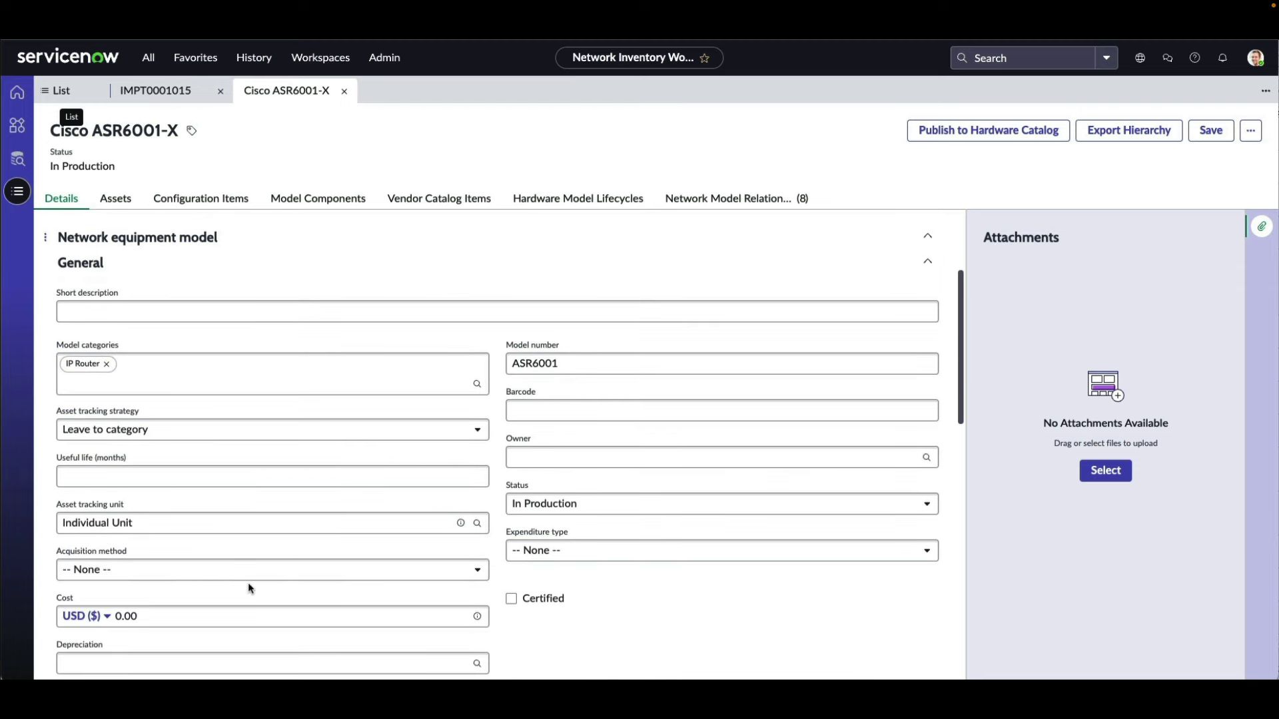
left_click(721, 203)
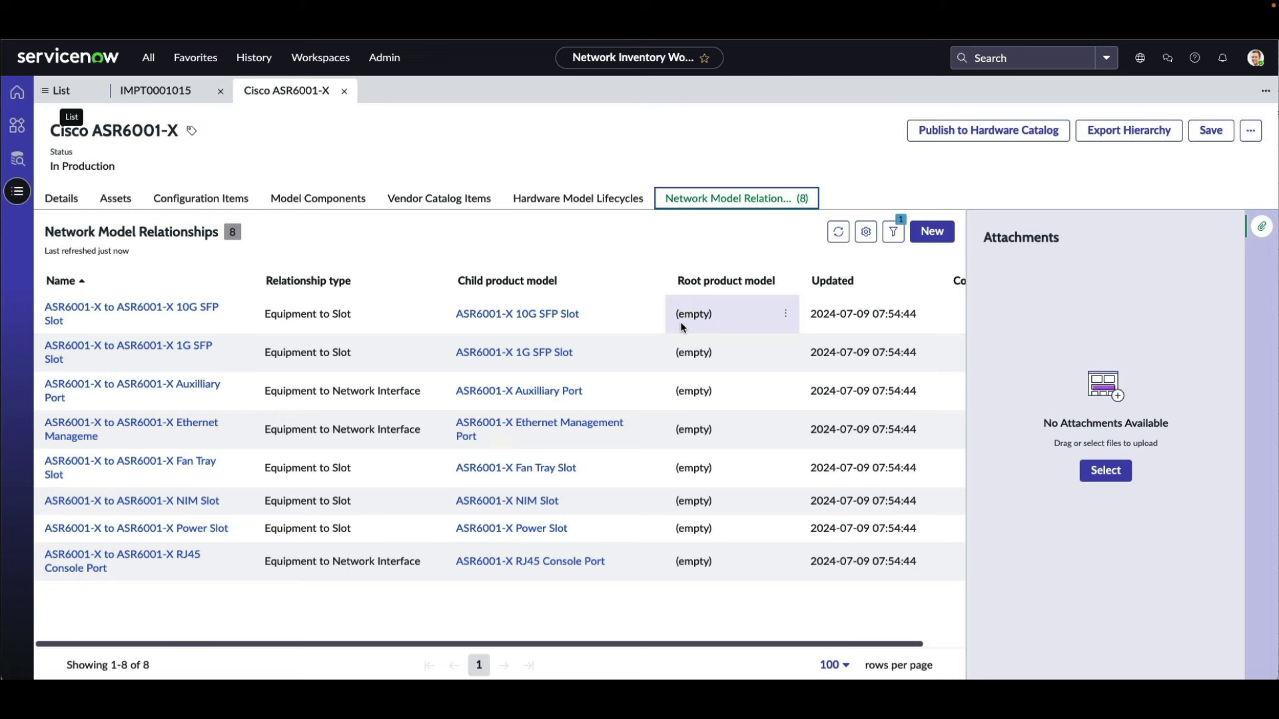